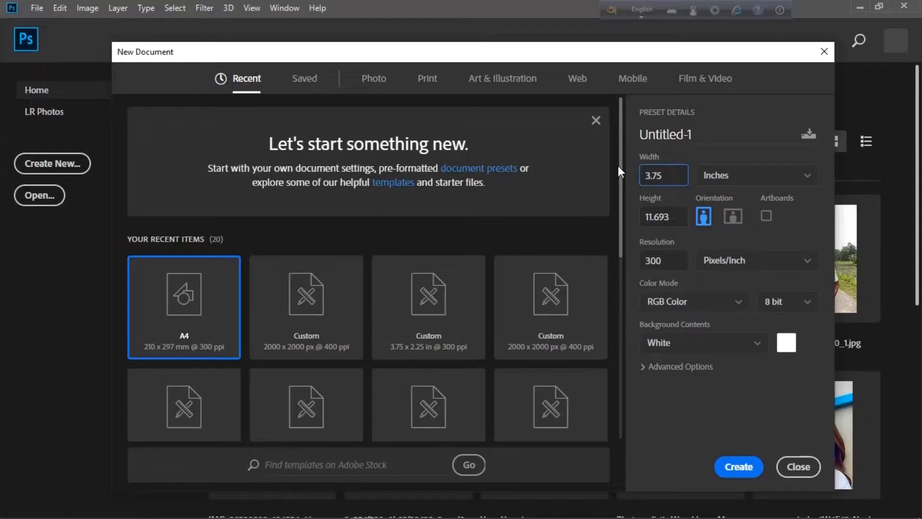
Create a new 3.75 × 2.25 inch, 300 ppi document in CMYK colour mode
{"action": "left_click", "coordinate": [646, 216]}
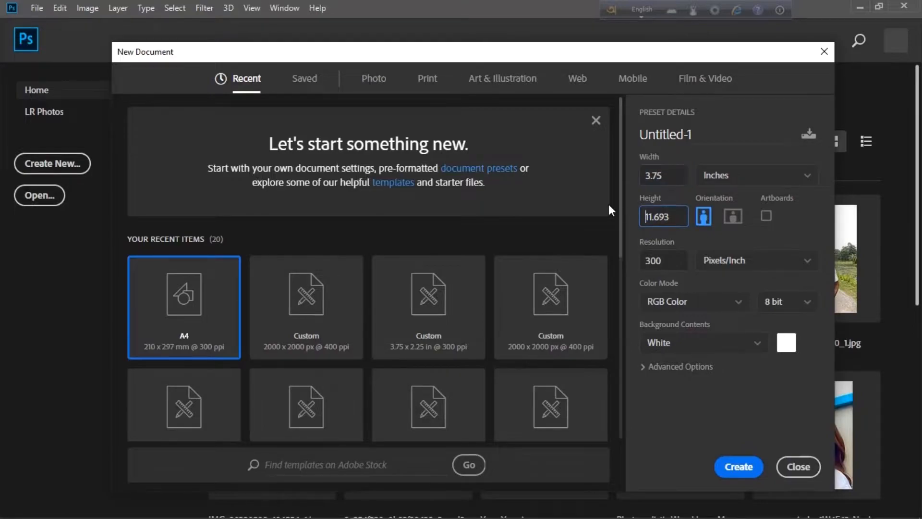
{"action": "key", "text": "Delete"}
{"action": "key", "text": "Delete"}
{"action": "key", "text": "Delete"}
{"action": "key", "text": "Delete"}
{"action": "key", "text": "Delete"}
{"action": "key", "text": "Delete"}
{"action": "type", "text": "2.25"}
{"action": "left_click", "coordinate": [702, 301]}
{"action": "left_click", "coordinate": [678, 400]}
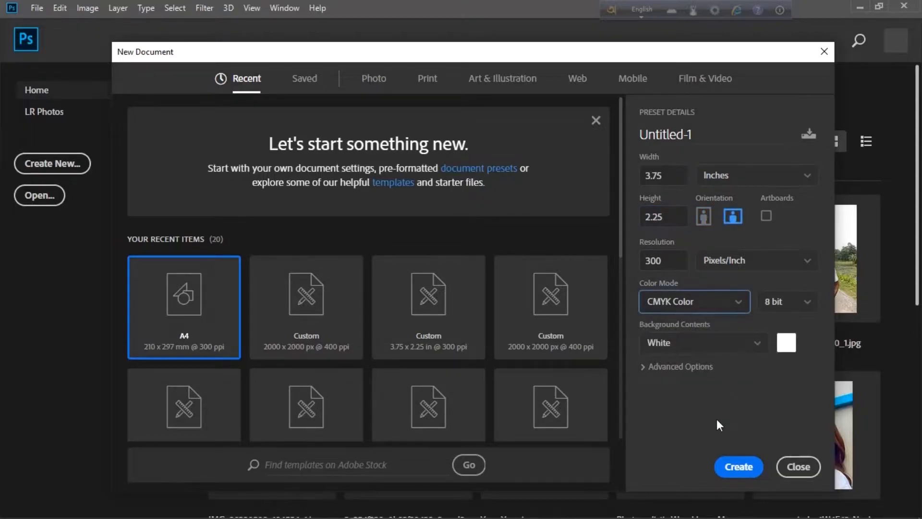
{"action": "left_click", "coordinate": [738, 467]}
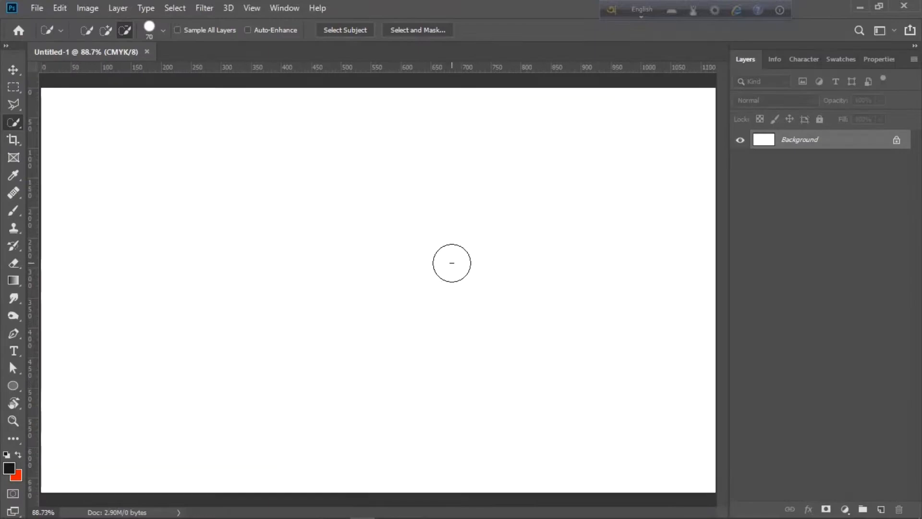
Draw a rectangle of exactly 3.5 in × 2.2 in
{"action": "left_click", "coordinate": [14, 386]}
{"action": "left_click", "coordinate": [37, 383]}
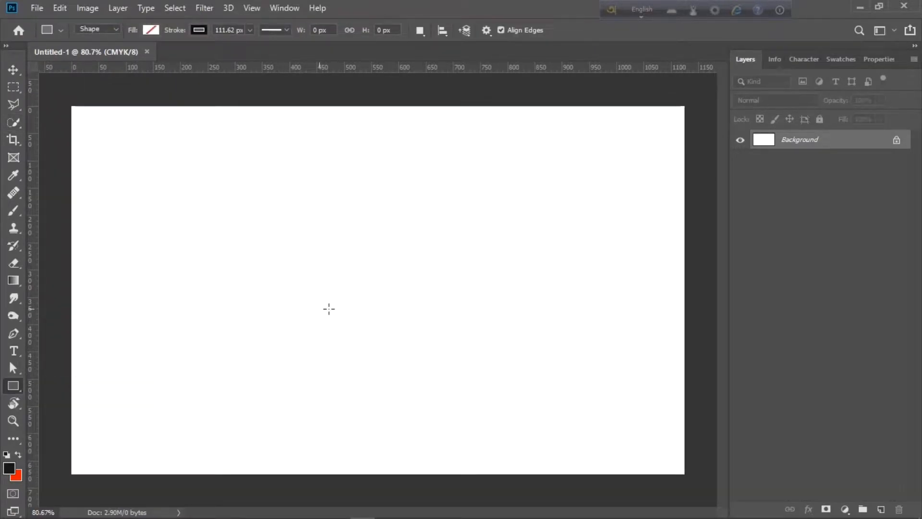
{"action": "left_click", "coordinate": [374, 294]}
{"action": "type", "text": "3."}
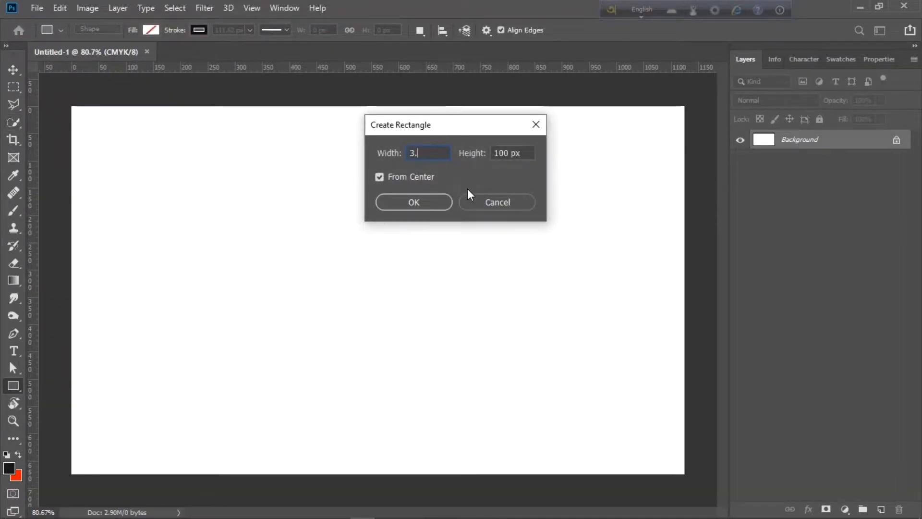
{"action": "type", "text": "5 in"}
{"action": "left_click", "coordinate": [512, 152]}
{"action": "type", "text": "2.2"}
{"action": "left_click", "coordinate": [425, 200]}
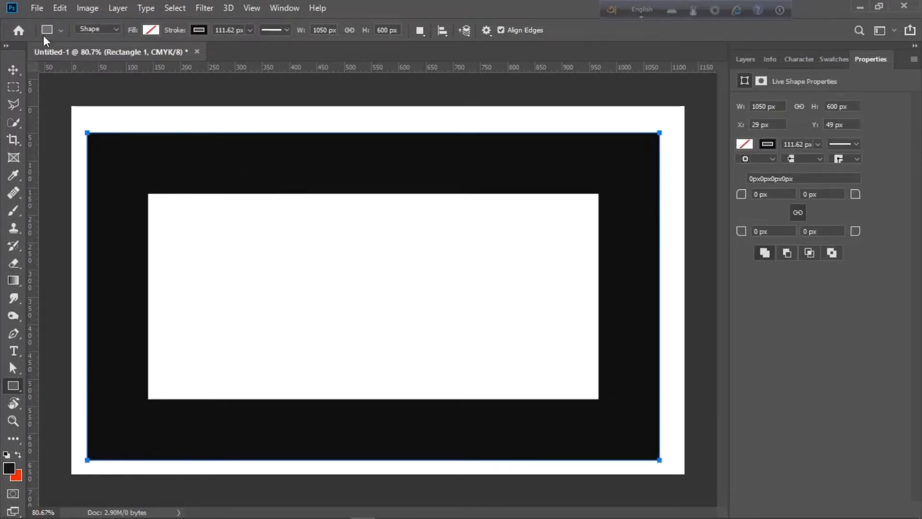
Centre the rectangle on the canvas and add guides along its edges and the canvas edges
{"action": "key", "text": "v"}
{"action": "key", "text": "ctrl+a"}
{"action": "left_click", "coordinate": [308, 30]}
{"action": "left_click", "coordinate": [396, 30]}
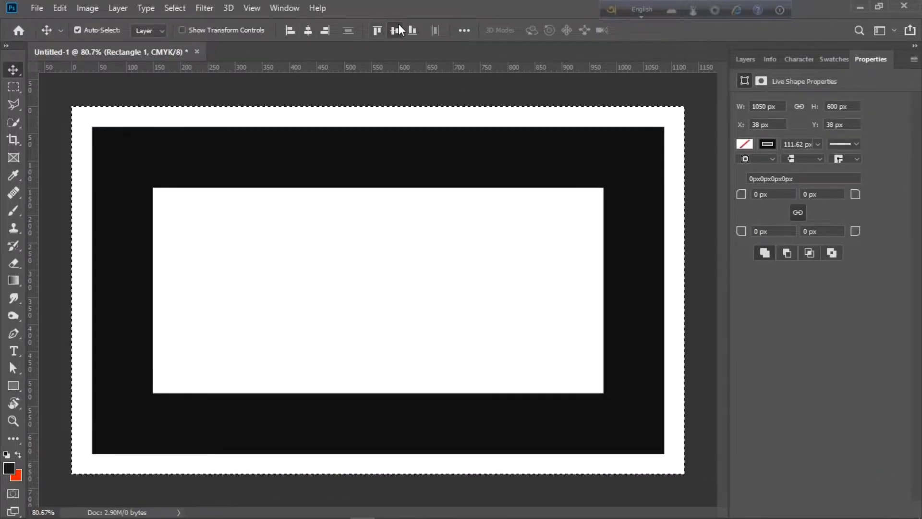
{"action": "key", "text": "ctrl+d"}
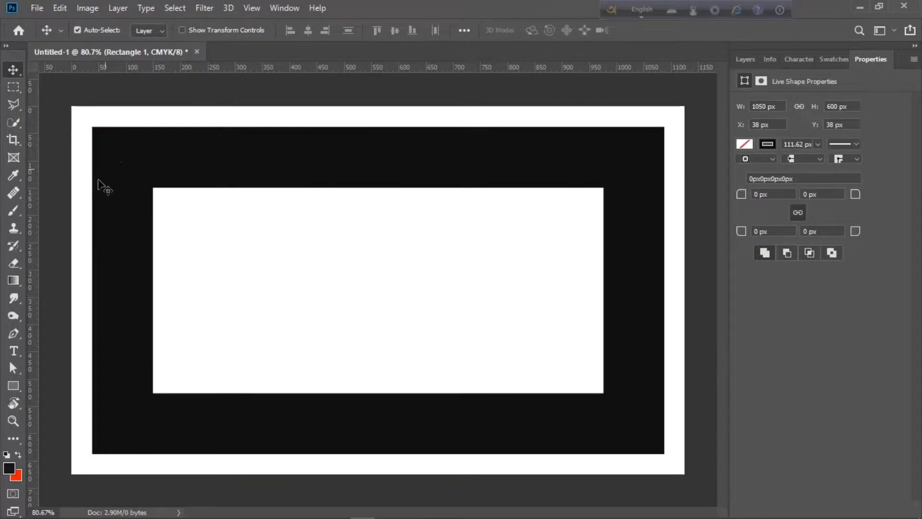
{"action": "left_click_drag", "start_coordinate": [34, 226], "coordinate": [684, 207]}
{"action": "left_click_drag", "start_coordinate": [603, 68], "coordinate": [509, 453]}
{"action": "left_click_drag", "start_coordinate": [541, 69], "coordinate": [484, 475]}
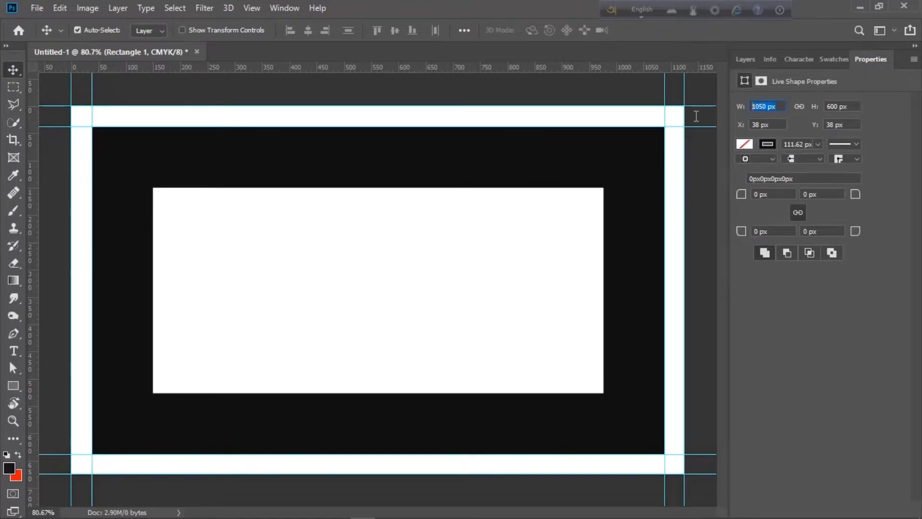
Resize the rectangle to 3.25 in wide by 1.75 in high
{"action": "type", "text": "3."}
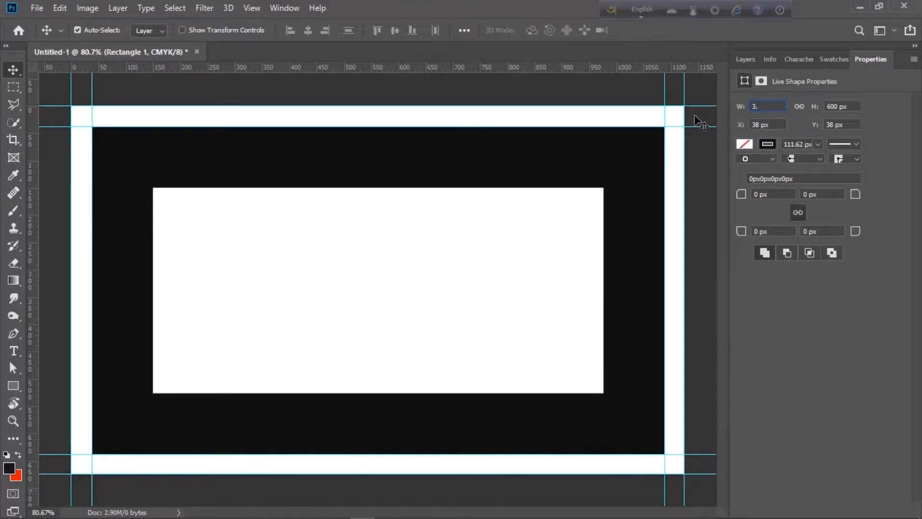
{"action": "type", "text": "25"}
{"action": "key", "text": "Tab"}
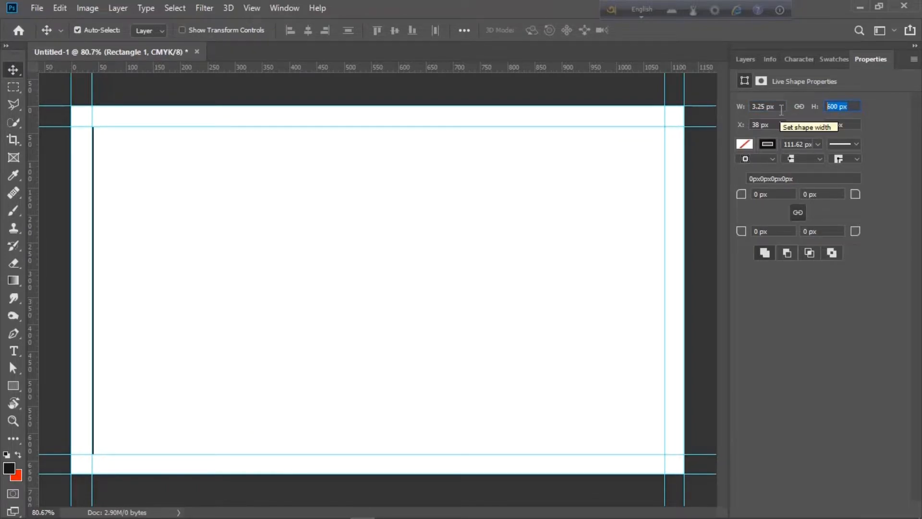
{"action": "type", "text": "1"}
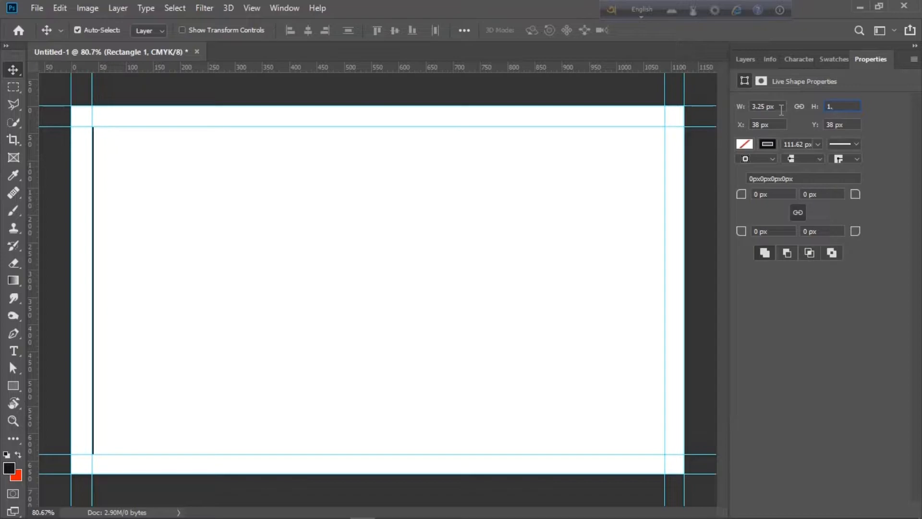
{"action": "type", "text": ".75"}
{"action": "key", "text": "Return"}
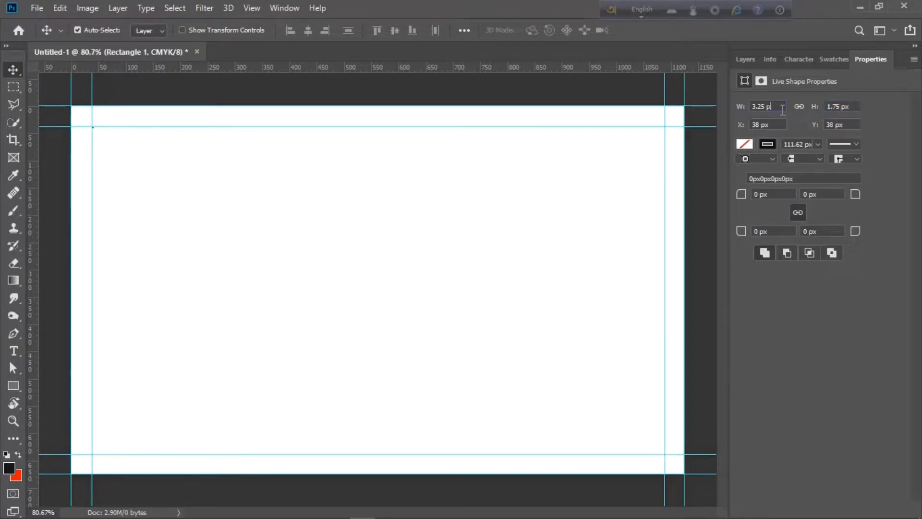
{"action": "left_click", "coordinate": [782, 109]}
{"action": "type", "text": "3.25 in"}
{"action": "left_click", "coordinate": [853, 105]}
{"action": "key", "text": "BackSpace"}
{"action": "key", "text": "BackSpace"}
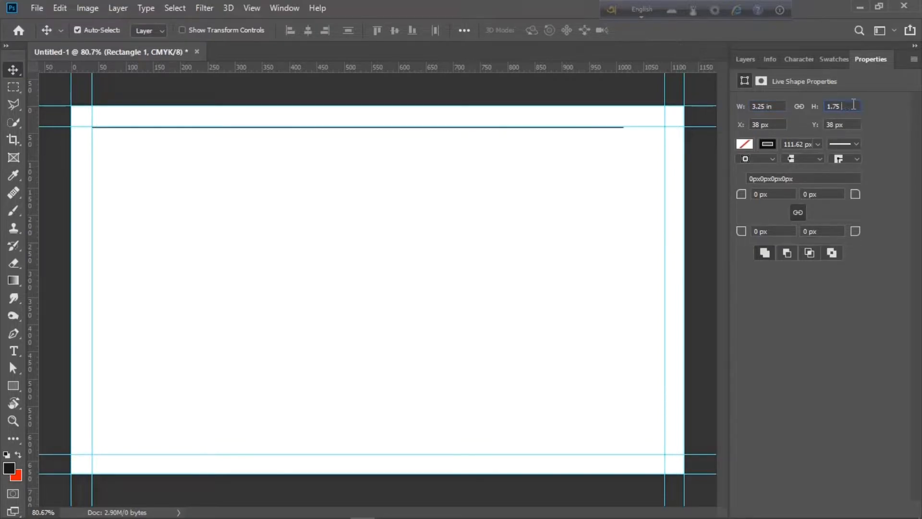
{"action": "type", "text": "in"}
{"action": "key", "text": "Return"}
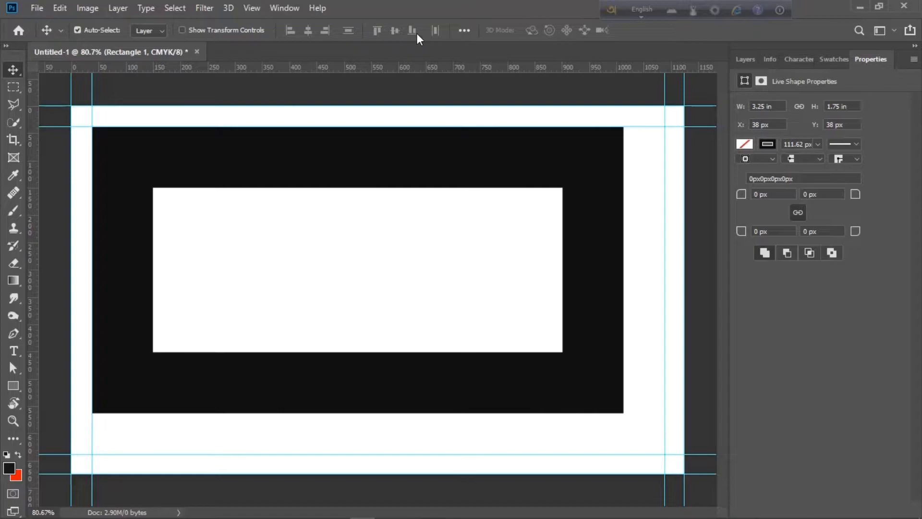
Centre the smaller rectangle and add guides along its four edges
{"action": "key", "text": "ctrl+a"}
{"action": "left_click", "coordinate": [308, 30]}
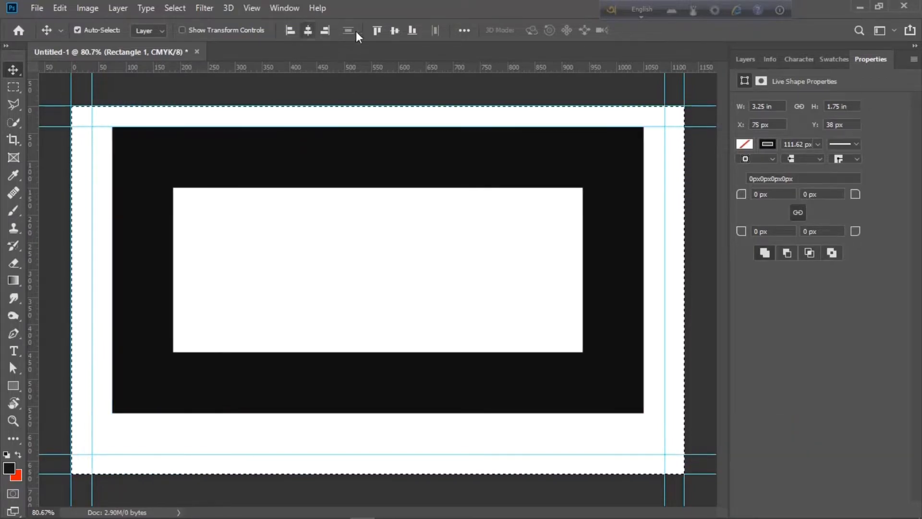
{"action": "left_click", "coordinate": [395, 31]}
{"action": "key", "text": "ctrl+d"}
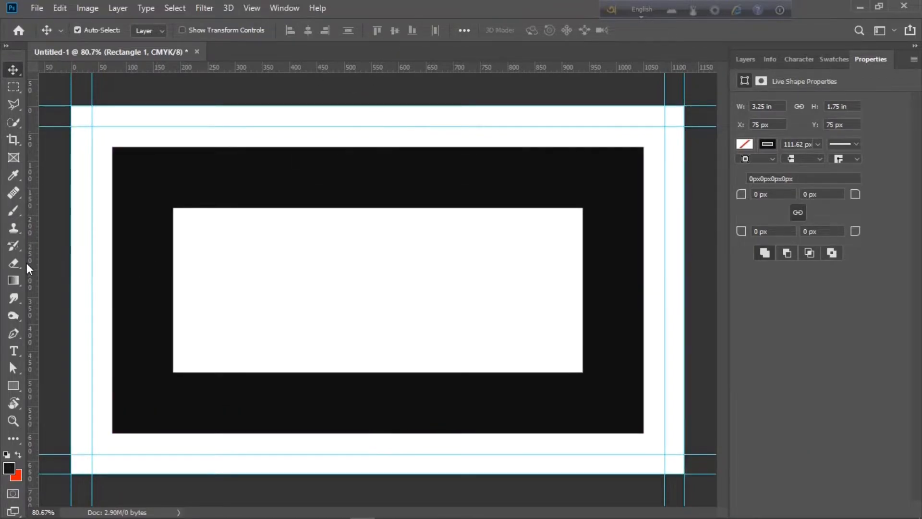
{"action": "left_click_drag", "start_coordinate": [28, 263], "coordinate": [646, 227]}
{"action": "left_click_drag", "start_coordinate": [591, 67], "coordinate": [581, 147]}
{"action": "left_click_drag", "start_coordinate": [571, 67], "coordinate": [519, 478]}
Delete the rectangle layer, leaving only the white Background
{"action": "scroll", "coordinate": [436, 393], "scroll_direction": "up", "scroll_amount": 1}
{"action": "scroll", "coordinate": [437, 394], "scroll_direction": "down", "scroll_amount": 1}
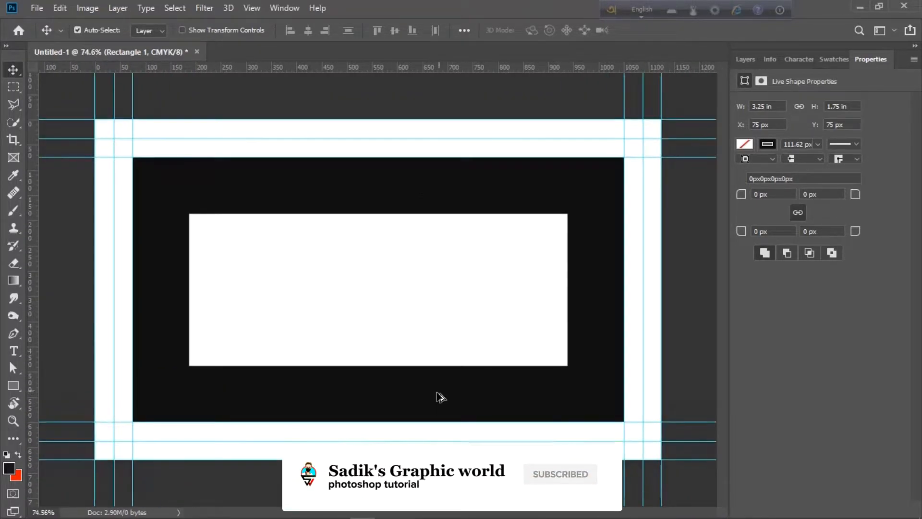
{"action": "left_click", "coordinate": [750, 62]}
{"action": "left_click_drag", "start_coordinate": [848, 144], "coordinate": [899, 509]}
{"action": "scroll", "coordinate": [514, 284], "scroll_direction": "down", "scroll_amount": 1}
Choose the Gradient tool and set the gradient's left stop to #bf9268
{"action": "scroll", "coordinate": [480, 275], "scroll_direction": "up", "scroll_amount": 2}
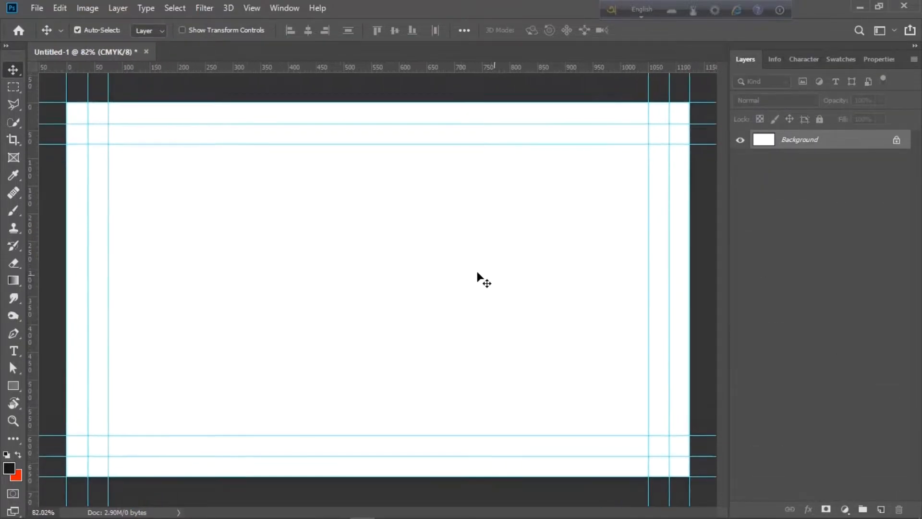
{"action": "scroll", "coordinate": [311, 233], "scroll_direction": "down", "scroll_amount": 1}
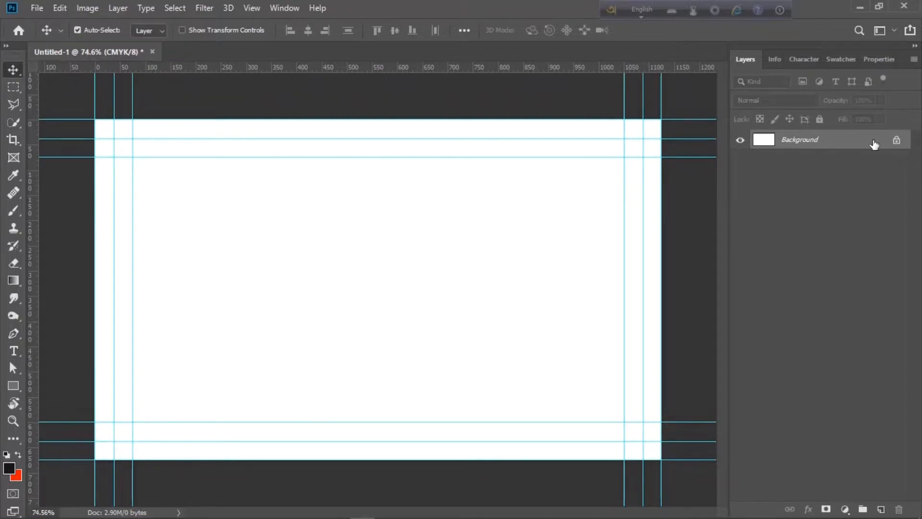
{"action": "left_click", "coordinate": [14, 475]}
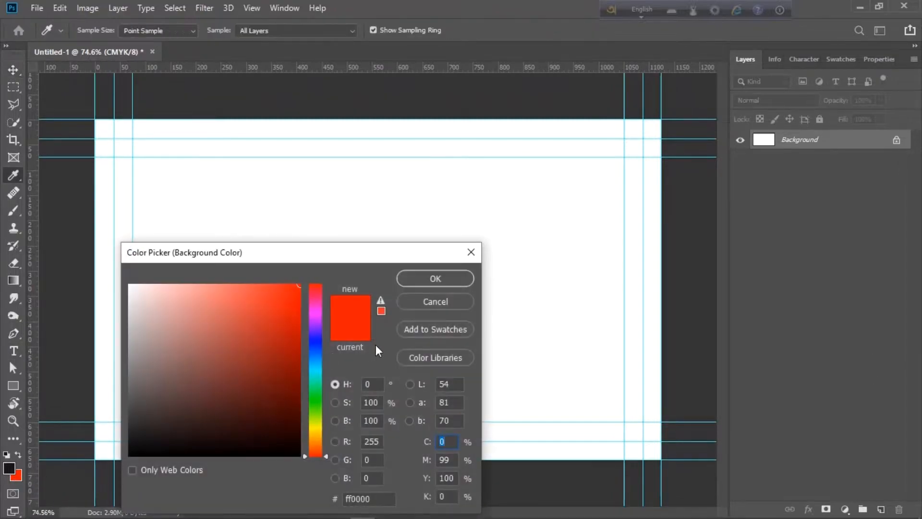
{"action": "left_click", "coordinate": [420, 302]}
{"action": "left_click", "coordinate": [10, 279]}
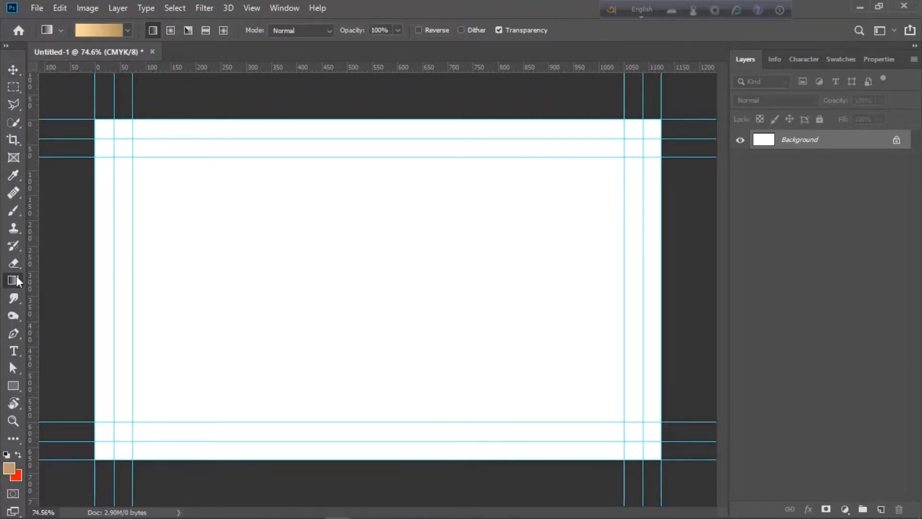
{"action": "left_click", "coordinate": [99, 28]}
{"action": "double_click", "coordinate": [508, 275]}
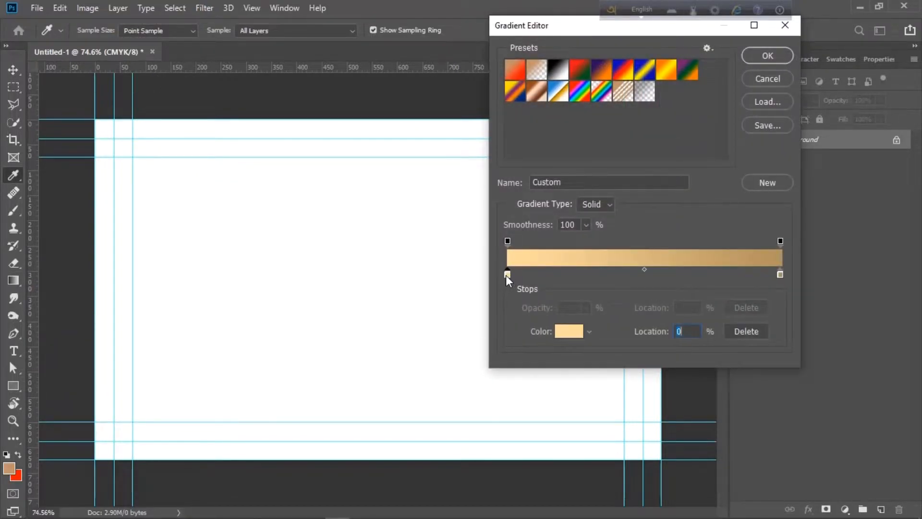
{"action": "left_click_drag", "start_coordinate": [543, 358], "coordinate": [518, 352]}
{"action": "type", "text": "bf9268"}
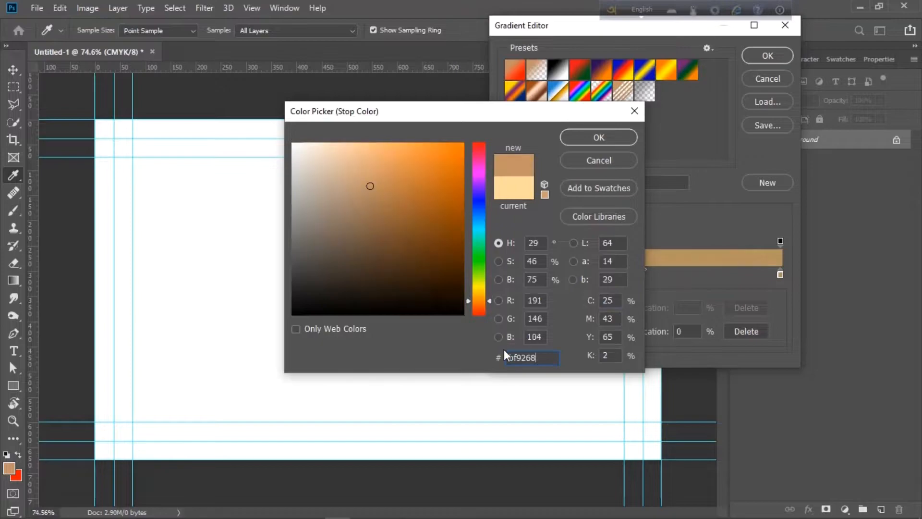
{"action": "left_click", "coordinate": [571, 139]}
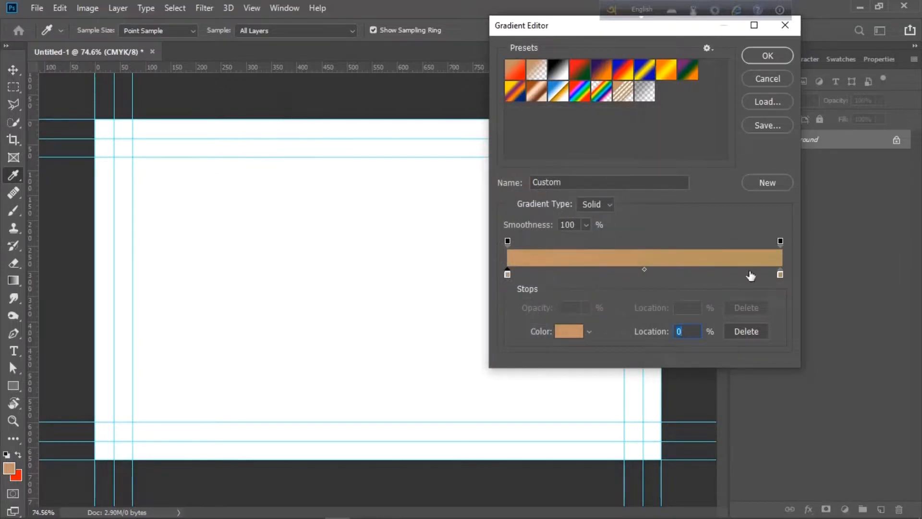
Give the right stop a lighter tan and fill the canvas with the gradient top to bottom
{"action": "double_click", "coordinate": [780, 275]}
{"action": "left_click_drag", "start_coordinate": [537, 358], "coordinate": [512, 359]}
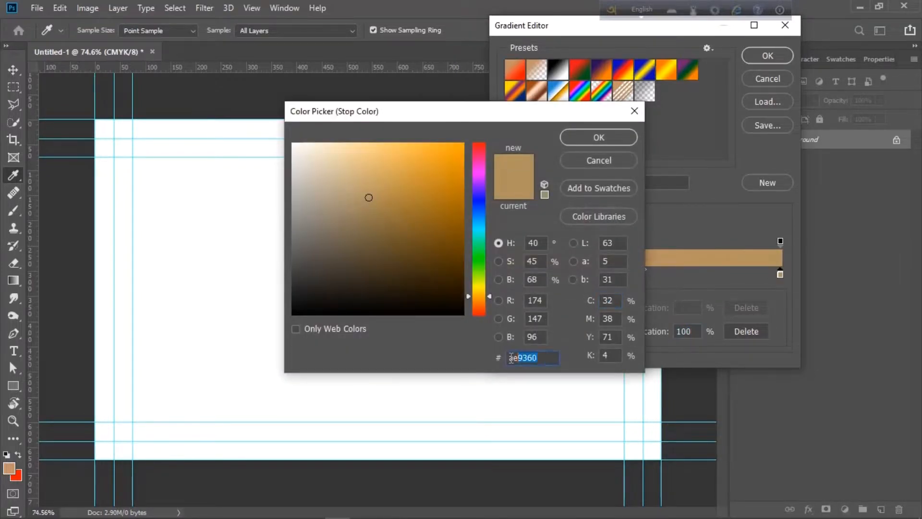
{"action": "type", "text": "bf9268"}
{"action": "left_click", "coordinate": [356, 158]}
{"action": "left_click", "coordinate": [570, 137]}
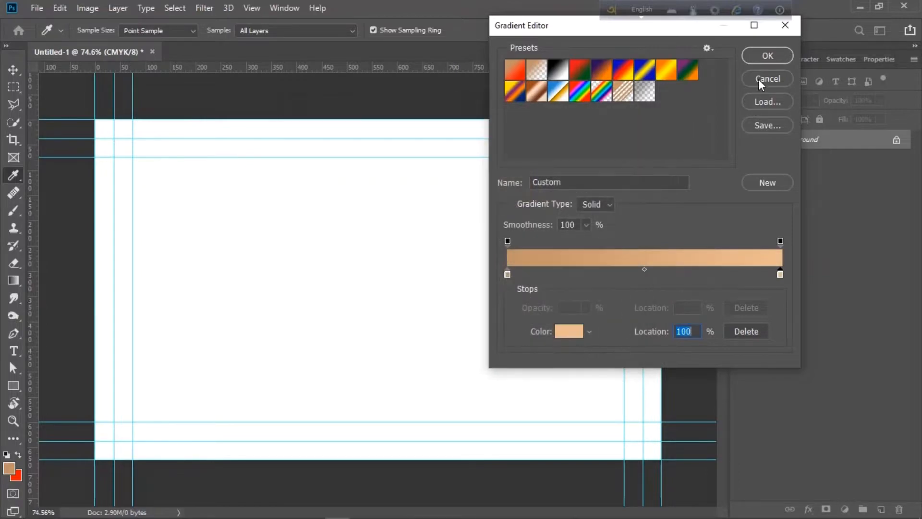
{"action": "left_click", "coordinate": [762, 58]}
{"action": "scroll", "coordinate": [578, 221], "scroll_direction": "up", "scroll_amount": 1}
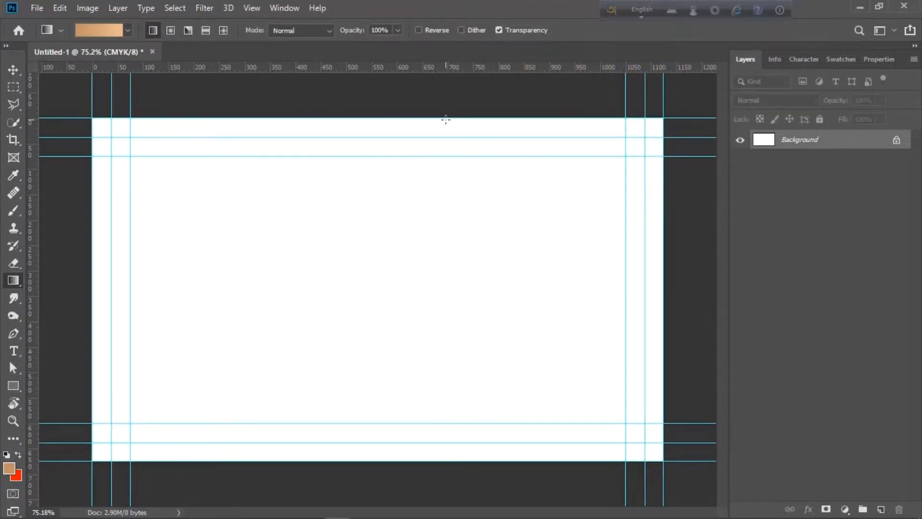
{"action": "left_click_drag", "start_coordinate": [446, 119], "coordinate": [328, 470]}
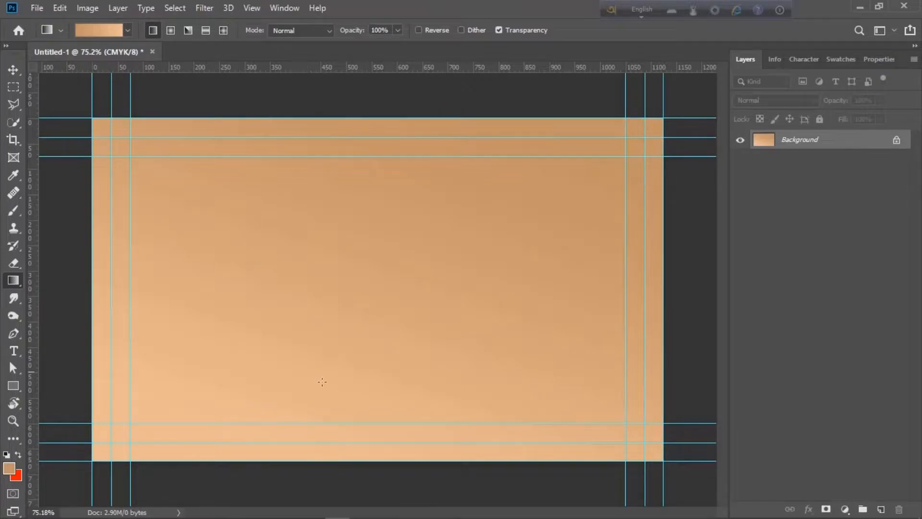
Draw a large unfilled, white-outlined circle straddling the card's left edge
{"action": "left_click", "coordinate": [13, 386]}
{"action": "left_click", "coordinate": [64, 413]}
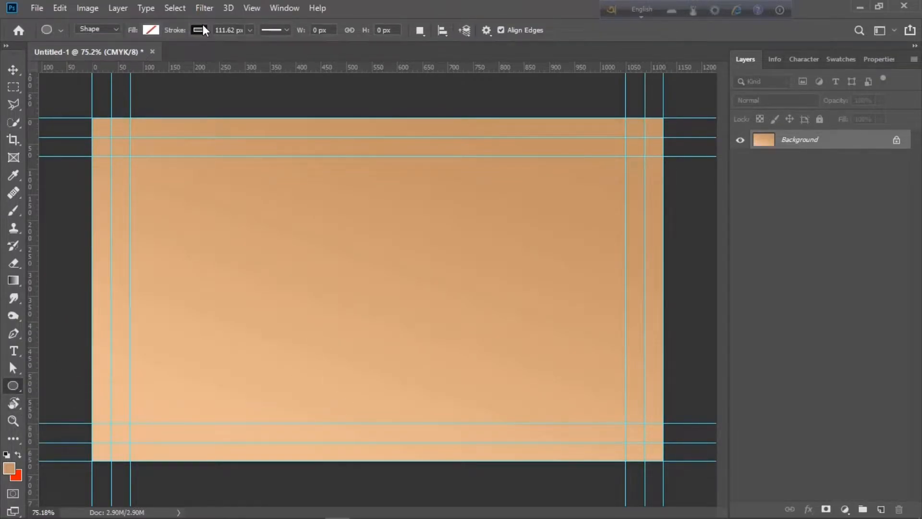
{"action": "left_click", "coordinate": [199, 30]}
{"action": "left_click", "coordinate": [150, 100]}
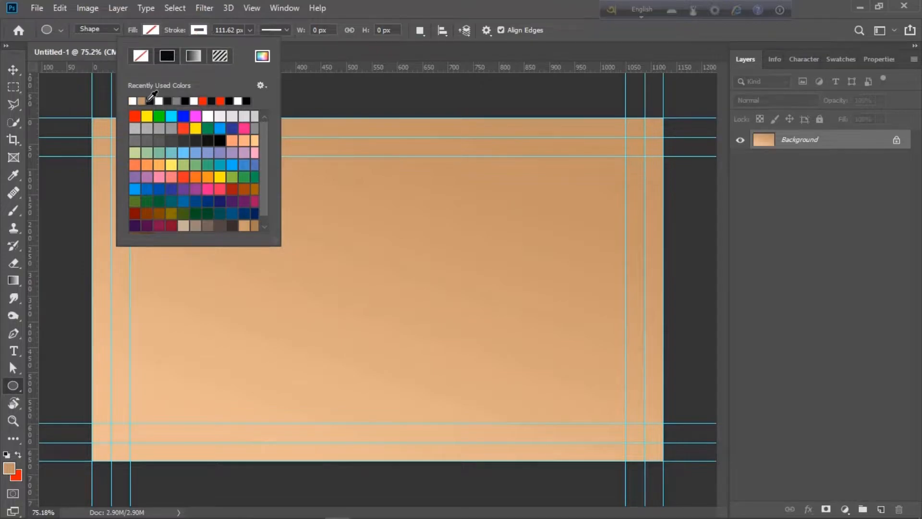
{"action": "left_click", "coordinate": [207, 28]}
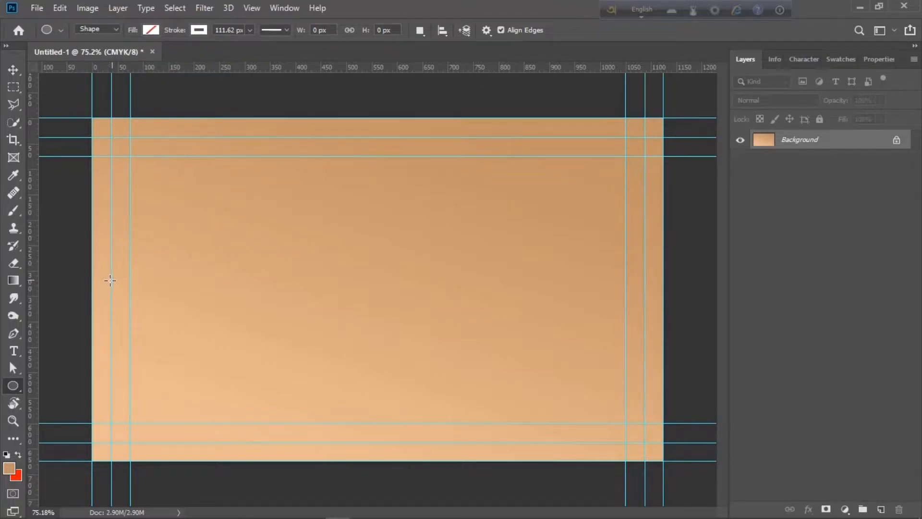
{"action": "mouse_move", "coordinate": [112, 280]}
{"action": "left_mouse_down"}
{"action": "mouse_move", "coordinate": [223, 287]}
{"action": "mouse_move", "coordinate": [293, 315]}
{"action": "mouse_move", "coordinate": [585, 358]}
{"action": "mouse_move", "coordinate": [646, 307]}
{"action": "mouse_move", "coordinate": [917, 357]}
{"action": "mouse_move", "coordinate": [918, 437]}
{"action": "left_mouse_up"}
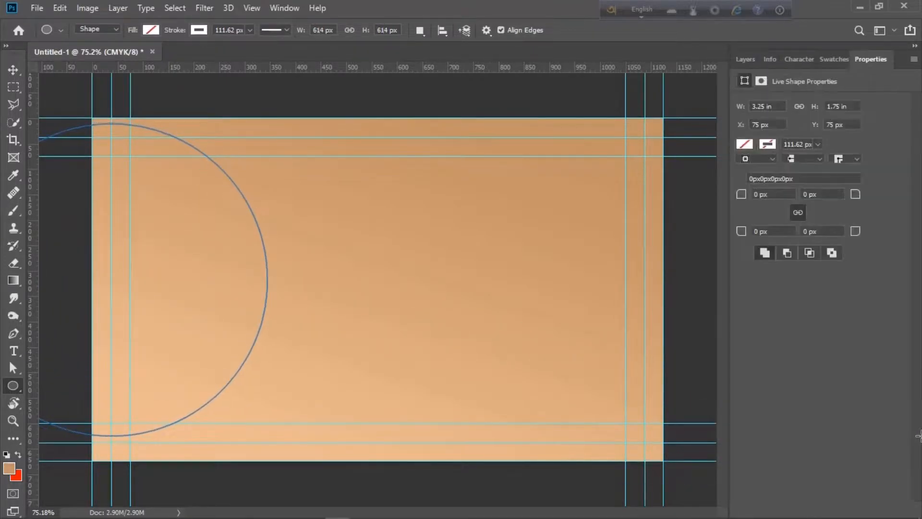
Set the ring's stroke thickness to 21.06 px and start opening another file
{"action": "left_click", "coordinate": [250, 30]}
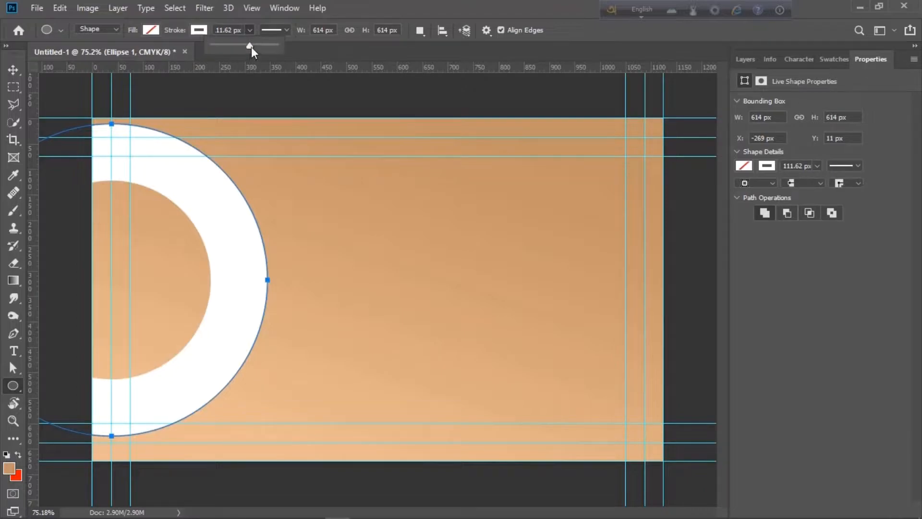
{"action": "left_click_drag", "start_coordinate": [251, 47], "coordinate": [227, 44]}
{"action": "left_click", "coordinate": [247, 31]}
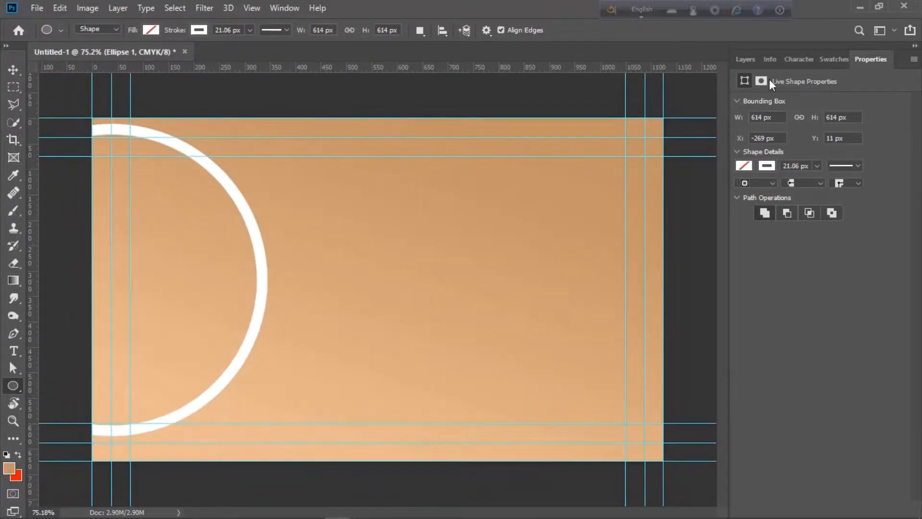
{"action": "left_click", "coordinate": [746, 60]}
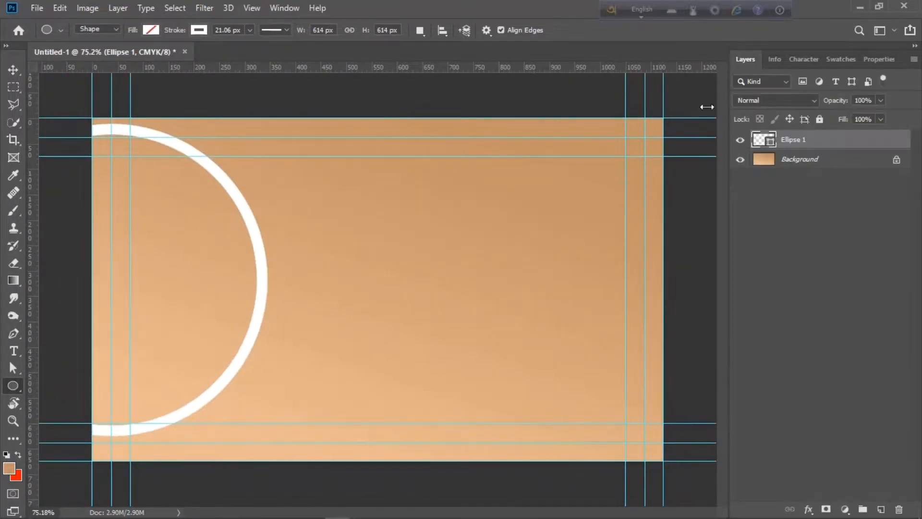
{"action": "left_click", "coordinate": [33, 8]}
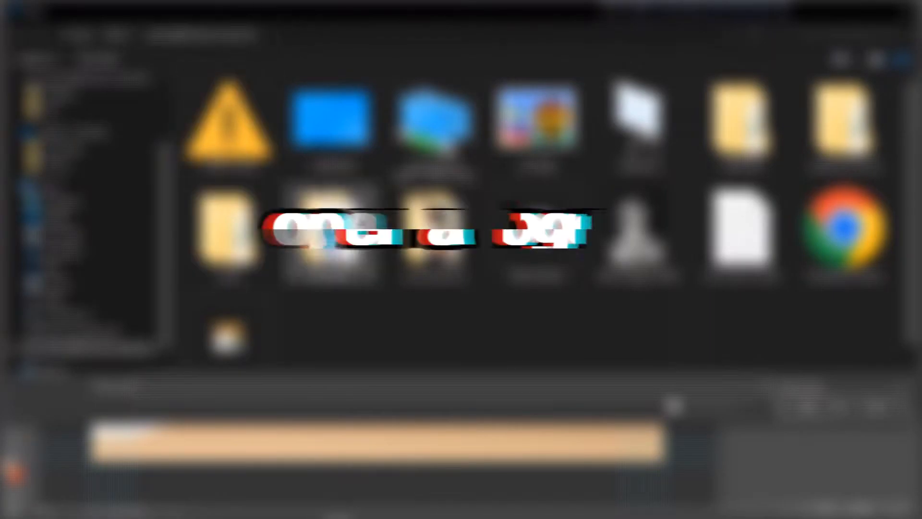
Open logo.png and drag the S logo into the business card document
{"action": "double_click", "coordinate": [434, 136]}
{"action": "double_click", "coordinate": [293, 185]}
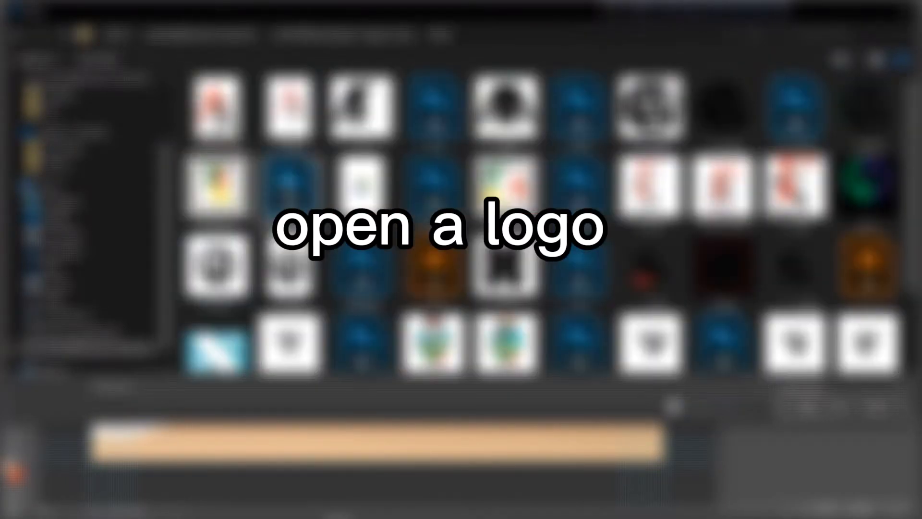
{"action": "scroll", "coordinate": [543, 221], "scroll_direction": "down", "scroll_amount": 2}
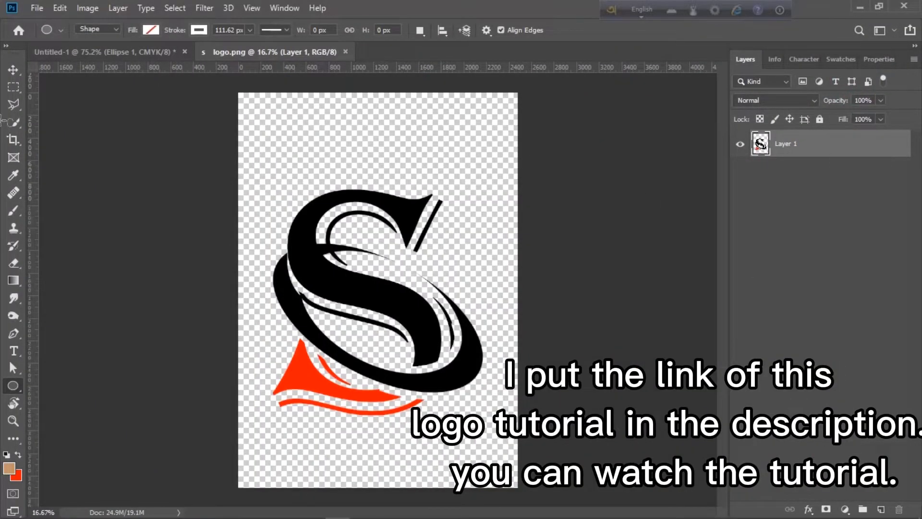
{"action": "left_click", "coordinate": [11, 70]}
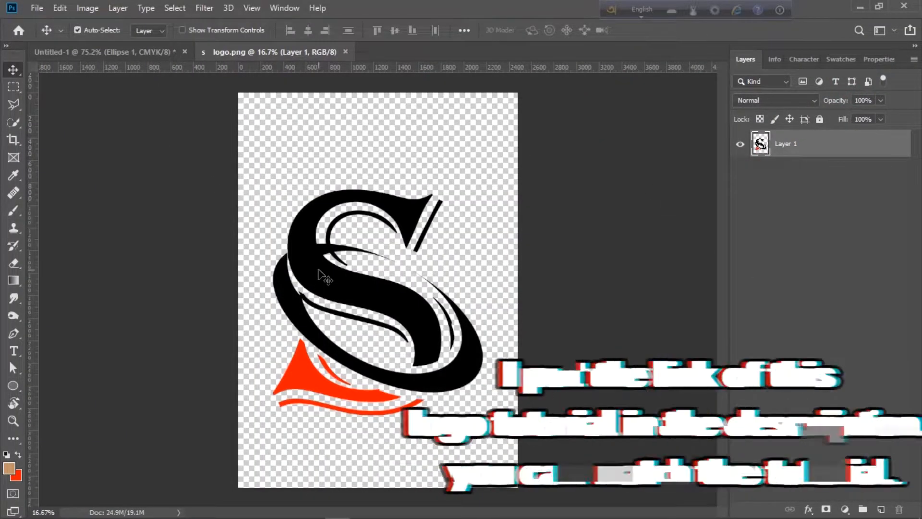
{"action": "left_click_drag", "start_coordinate": [317, 276], "coordinate": [160, 308]}
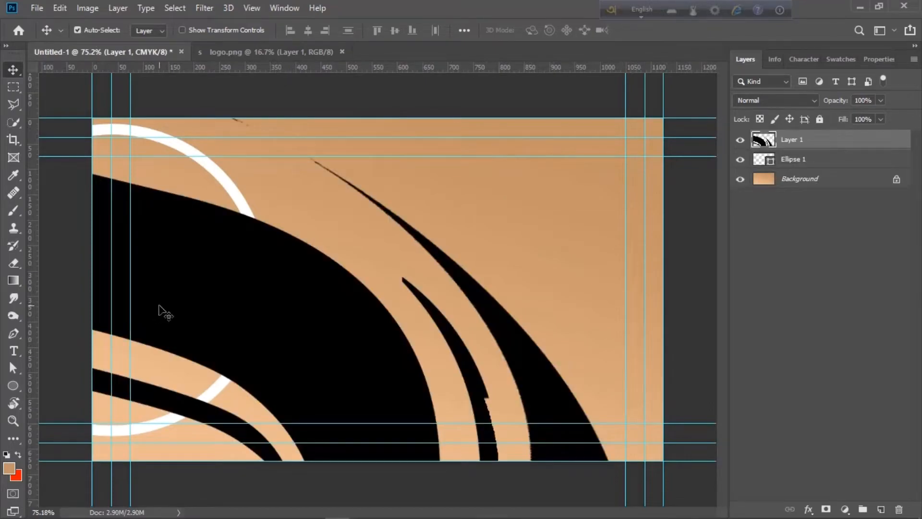
{"action": "scroll", "coordinate": [159, 308], "scroll_direction": "down", "scroll_amount": 12}
Scale the S logo down and place it on the white ring
{"action": "key", "text": "ctrl+t"}
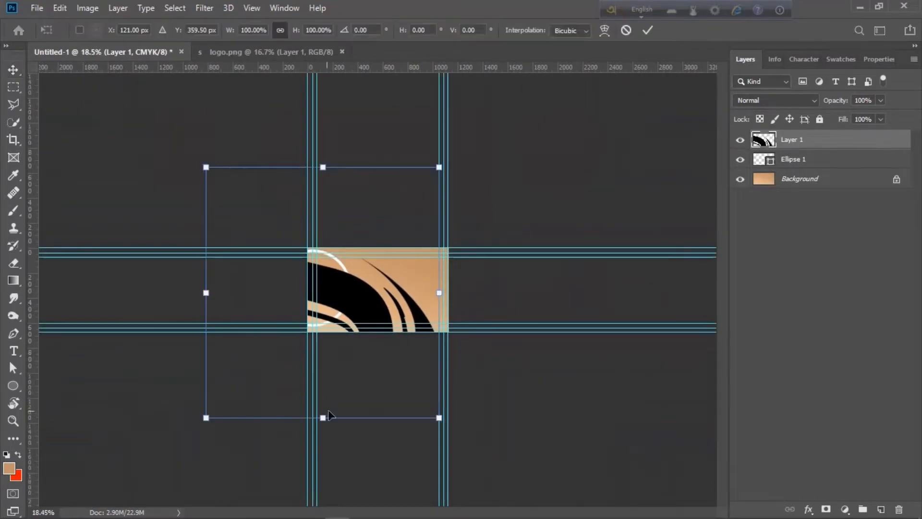
{"action": "left_click_drag", "start_coordinate": [436, 424], "coordinate": [315, 289]}
{"action": "scroll", "coordinate": [314, 286], "scroll_direction": "up", "scroll_amount": 8}
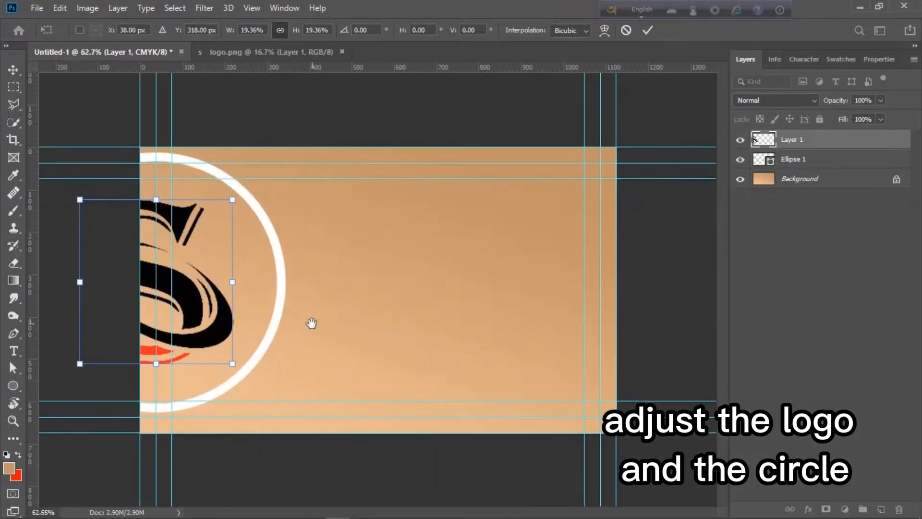
{"action": "scroll", "coordinate": [238, 324], "scroll_direction": "down", "scroll_amount": 2}
{"action": "key", "text": "alt+space"}
{"action": "key", "text": "Escape"}
{"action": "key", "text": "Return"}
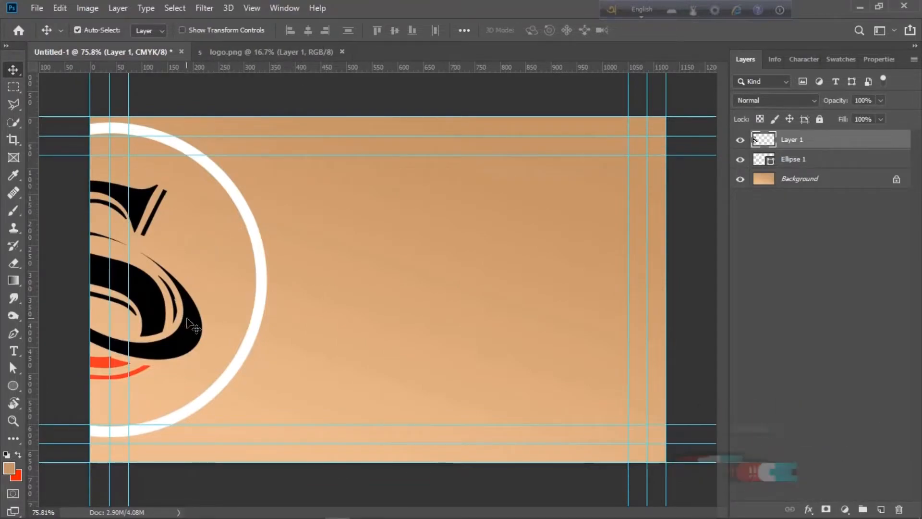
Enlarge the S logo about its centre so it fills the ring
{"action": "key", "text": "ctrl"}
{"action": "left_click", "coordinate": [262, 278], "text": "ctrl"}
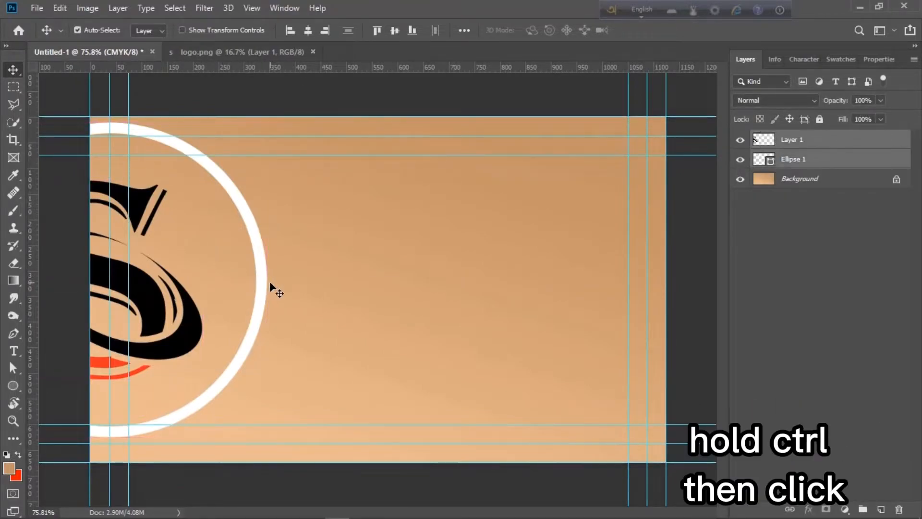
{"action": "left_click", "coordinate": [308, 30]}
{"action": "key", "text": "ctrl+z"}
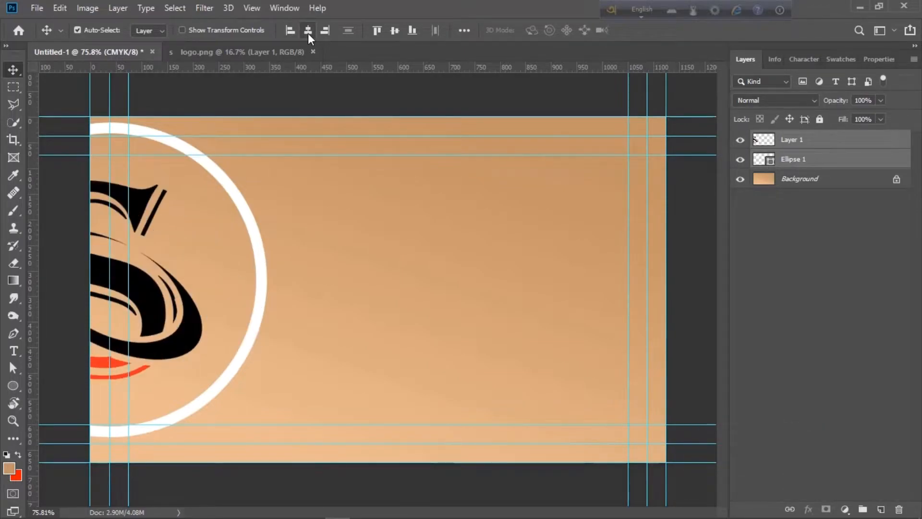
{"action": "left_click", "coordinate": [367, 286], "text": "ctrl"}
{"action": "left_click", "coordinate": [184, 319], "text": "ctrl"}
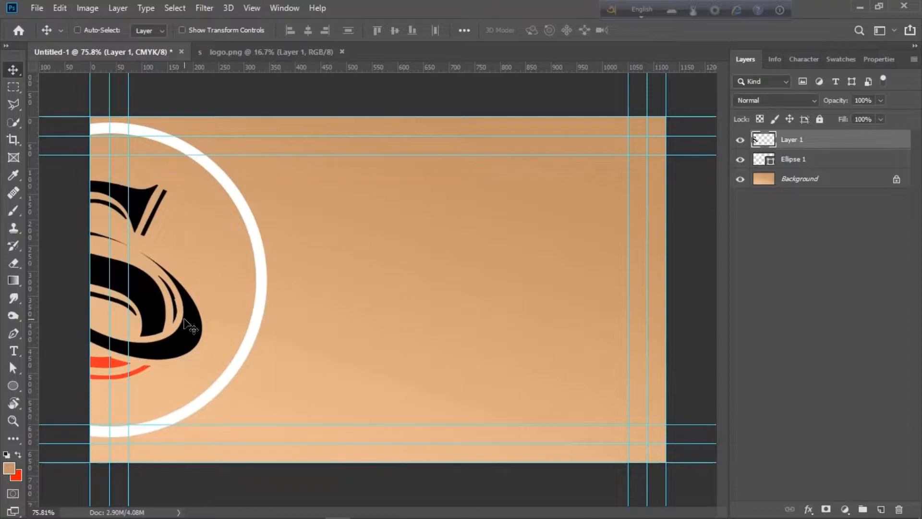
{"action": "key", "text": "ctrl+t"}
{"action": "left_click_drag", "start_coordinate": [201, 379], "coordinate": [237, 406]}
{"action": "key", "text": "Return"}
Reposition the logo and ring together at the card's left edge
{"action": "key", "text": "ctrl+alt+a"}
{"action": "key", "text": "ctrl+t"}
{"action": "key", "text": "Return"}
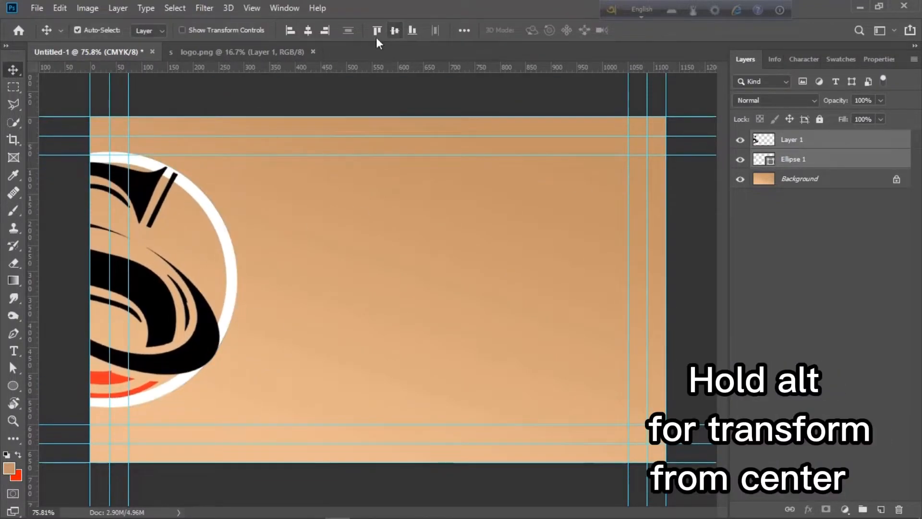
{"action": "left_click_drag", "start_coordinate": [225, 309], "coordinate": [267, 305]}
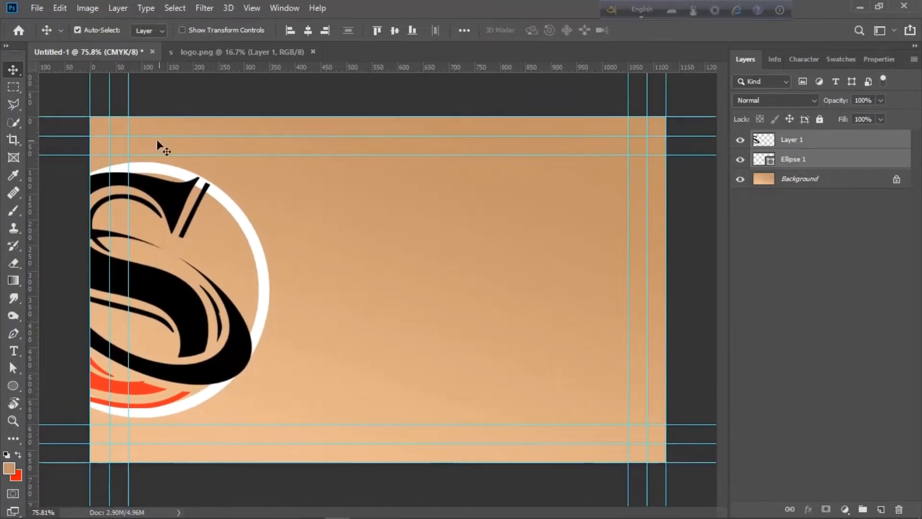
{"action": "left_click_drag", "start_coordinate": [262, 263], "coordinate": [248, 263]}
{"action": "scroll", "coordinate": [253, 264], "scroll_direction": "up", "scroll_amount": 3}
{"action": "scroll", "coordinate": [255, 263], "scroll_direction": "down", "scroll_amount": 3}
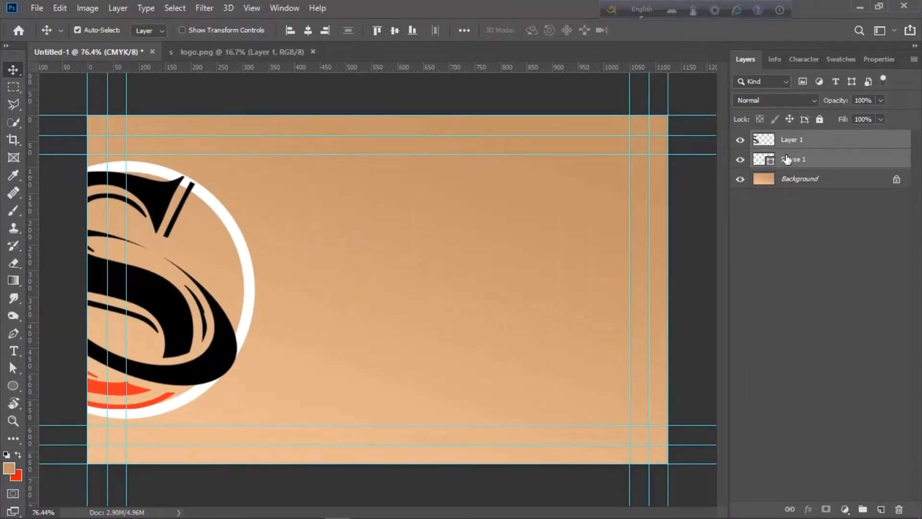
Rasterize the Ellipse 1 ring layer and select the logo layer
{"action": "right_click", "coordinate": [859, 167]}
{"action": "left_click", "coordinate": [745, 205]}
{"action": "left_click", "coordinate": [820, 144]}
Load the logo outline as a selection, expand it, and delete the ring pixels beneath it
{"action": "left_click", "coordinate": [764, 139], "text": "ctrl"}
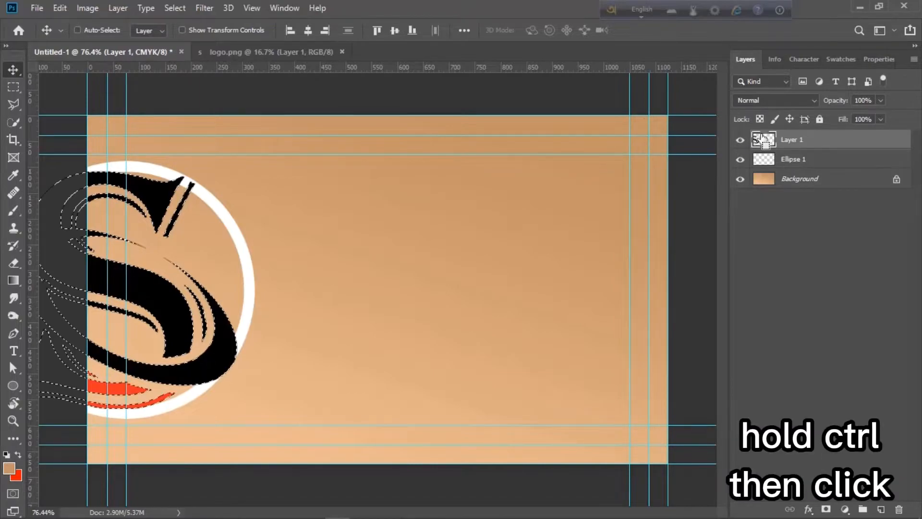
{"action": "left_click", "coordinate": [175, 8]}
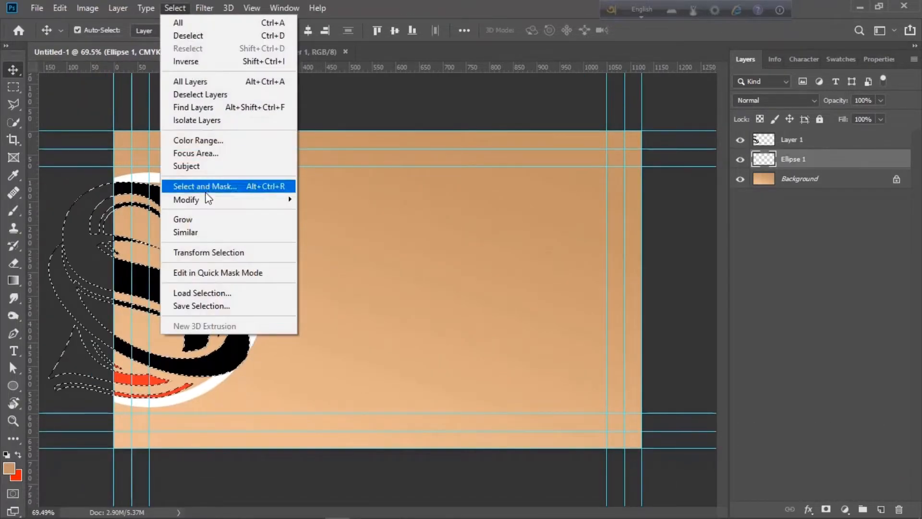
{"action": "mouse_move", "coordinate": [209, 197]}
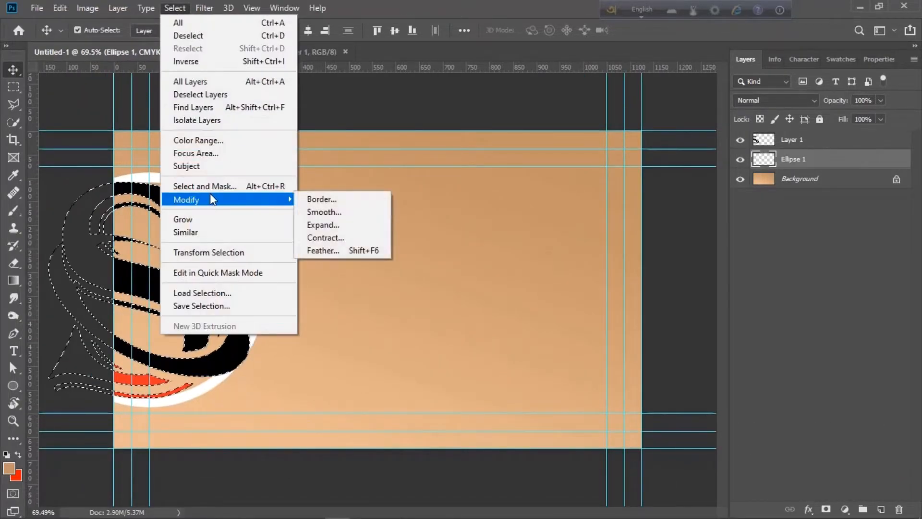
{"action": "left_click", "coordinate": [356, 223]}
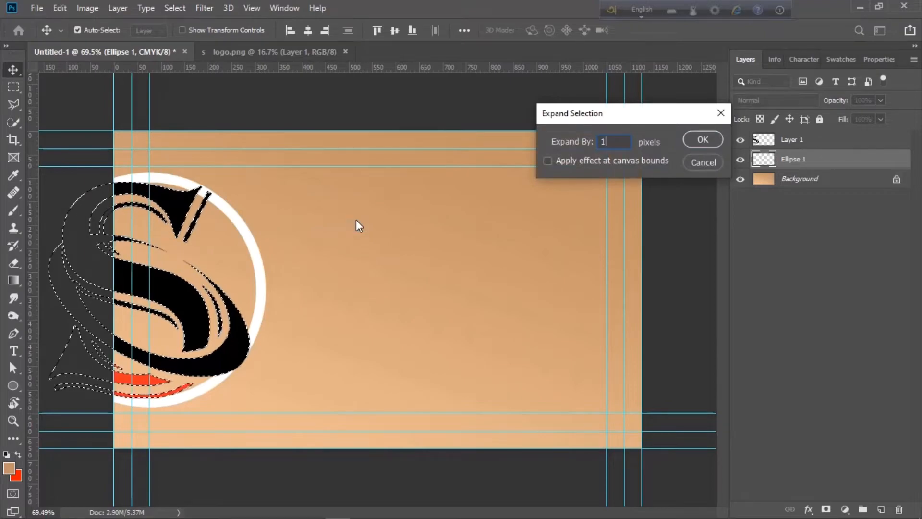
{"action": "key", "text": "Return"}
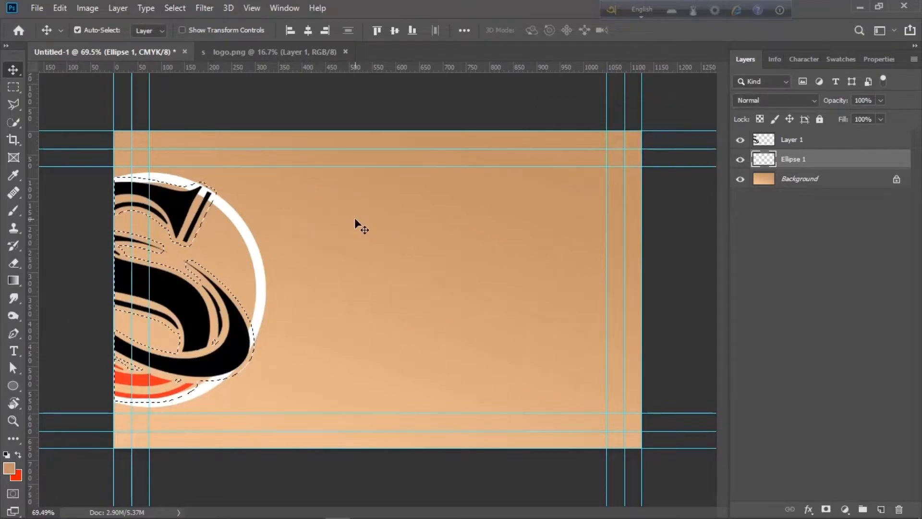
{"action": "key", "text": "Delete"}
{"action": "key", "text": "ctrl+d"}
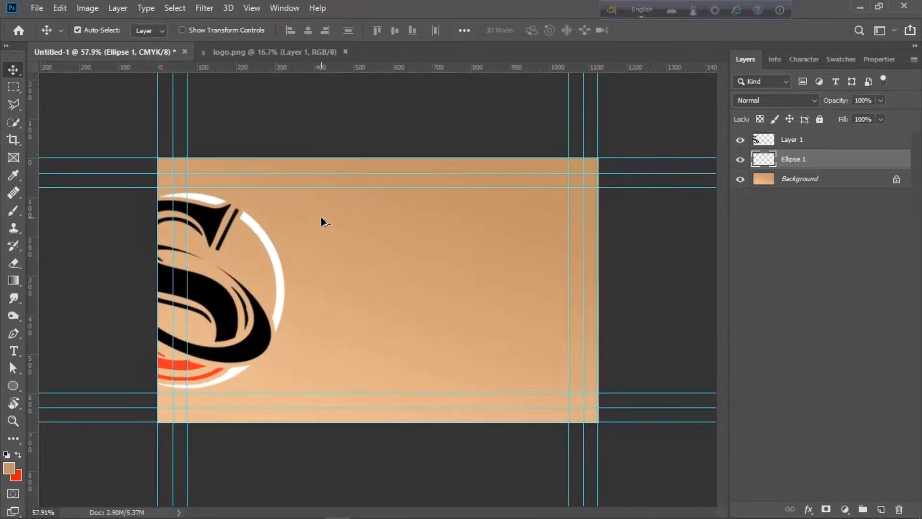
{"action": "scroll", "coordinate": [321, 217], "scroll_direction": "up", "scroll_amount": 1}
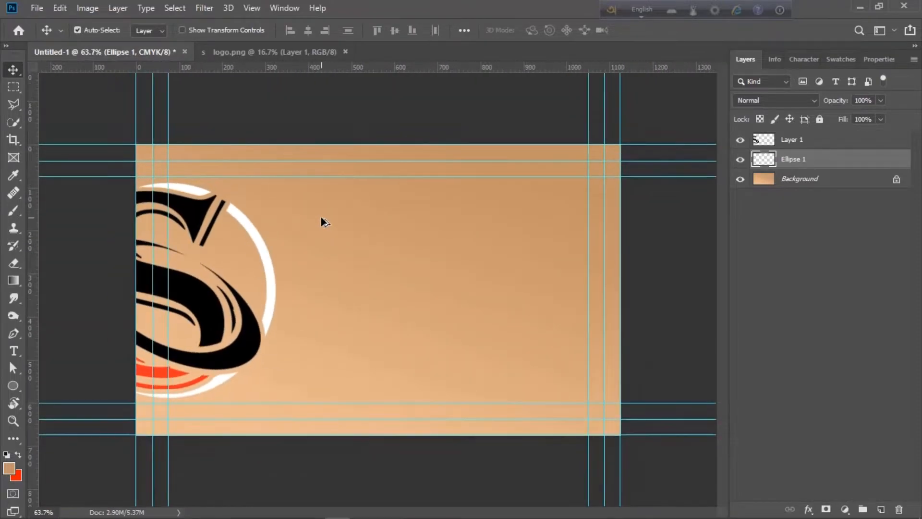
{"action": "left_click", "coordinate": [861, 141], "text": "shift"}
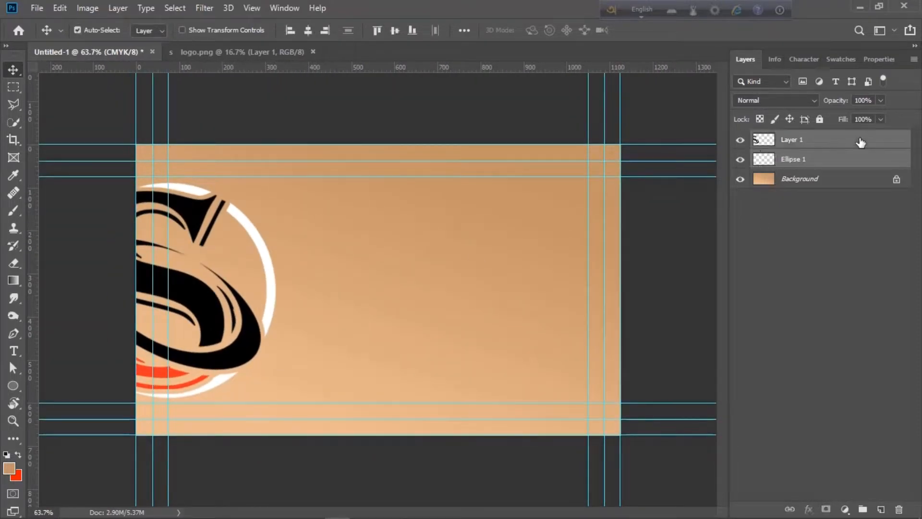
Duplicate the logo and ring, scaling the copy to about 20.43% near the card's lower centre
{"action": "key", "text": "ctrl+j"}
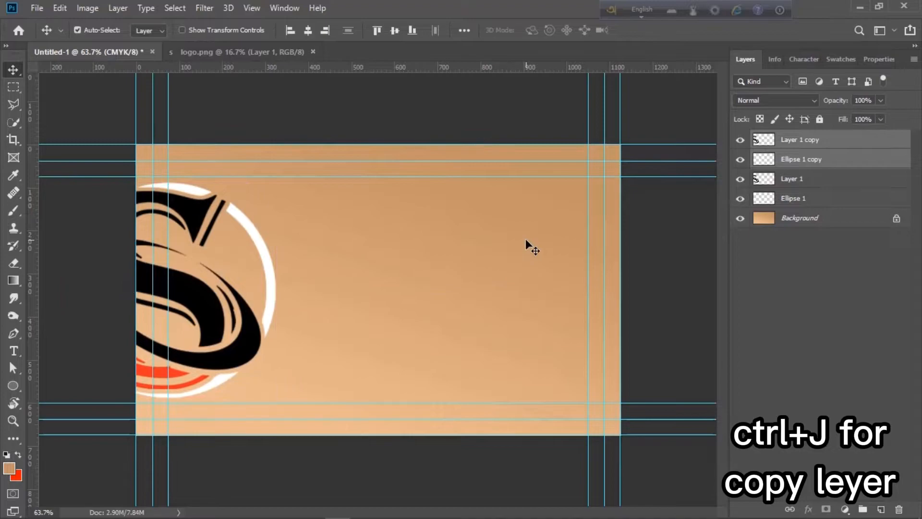
{"action": "key", "text": "ctrl+t"}
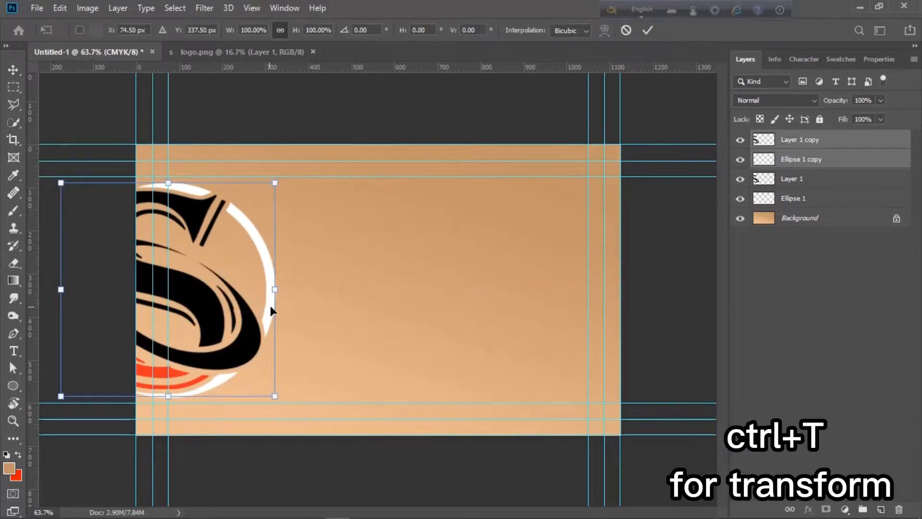
{"action": "left_click_drag", "start_coordinate": [271, 310], "coordinate": [496, 309]}
{"action": "left_click_drag", "start_coordinate": [500, 400], "coordinate": [436, 358]}
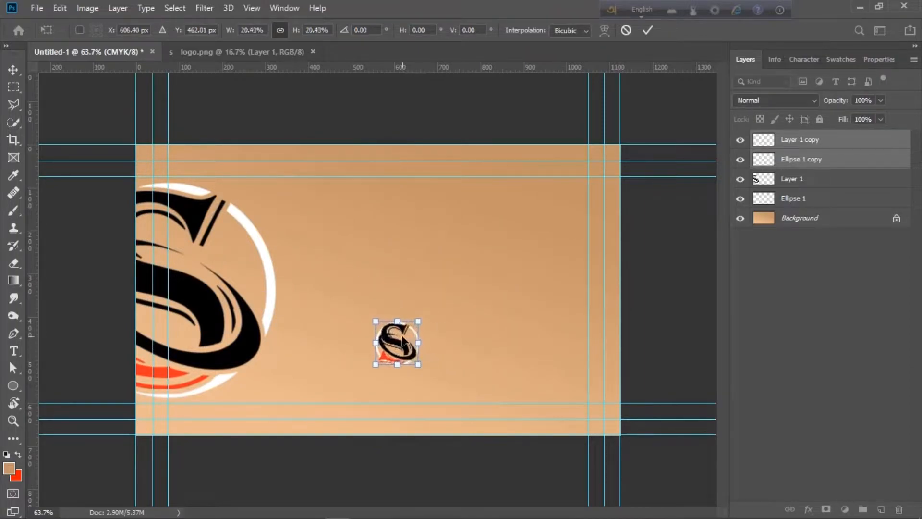
{"action": "left_click_drag", "start_coordinate": [400, 334], "coordinate": [402, 356]}
{"action": "key", "text": "Return"}
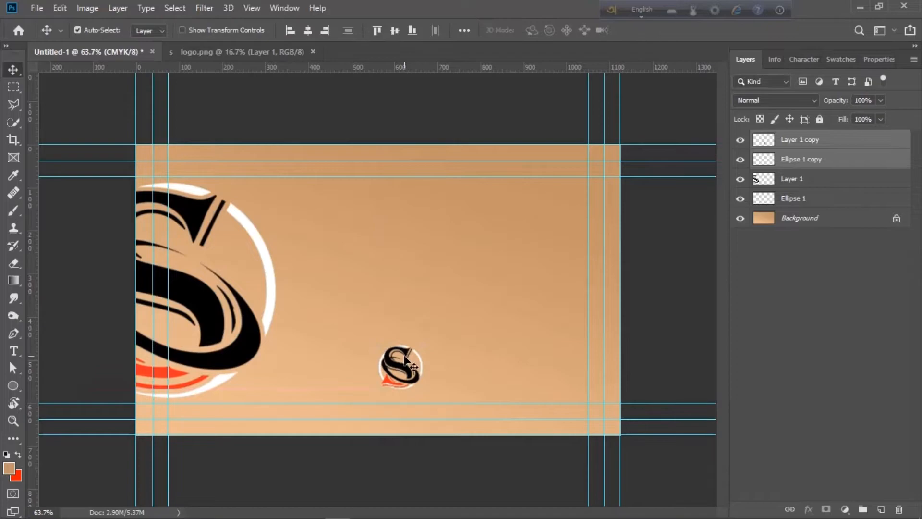
{"action": "scroll", "coordinate": [402, 356], "scroll_direction": "up", "scroll_amount": 8}
{"action": "scroll", "coordinate": [401, 356], "scroll_direction": "down", "scroll_amount": 9}
{"action": "scroll", "coordinate": [402, 356], "scroll_direction": "up", "scroll_amount": 2}
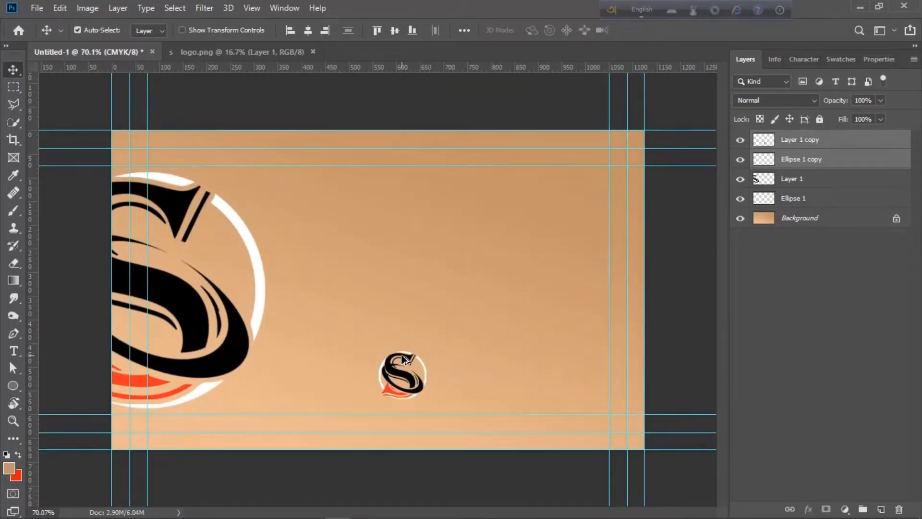
Set the Type tool to Baskerville Old Face at 10 pt
{"action": "key", "text": "t"}
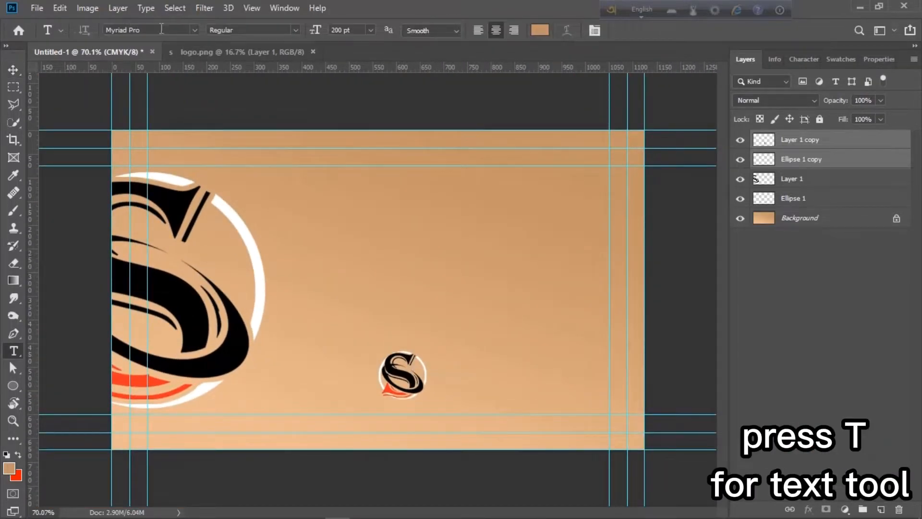
{"action": "left_click", "coordinate": [195, 30]}
{"action": "scroll", "coordinate": [278, 307], "scroll_direction": "down", "scroll_amount": 2}
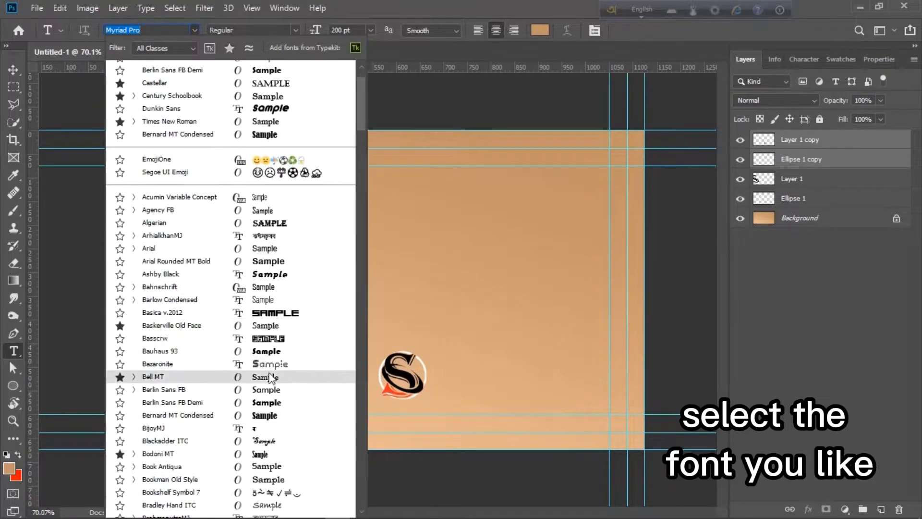
{"action": "left_click", "coordinate": [269, 327]}
{"action": "left_click", "coordinate": [371, 31]}
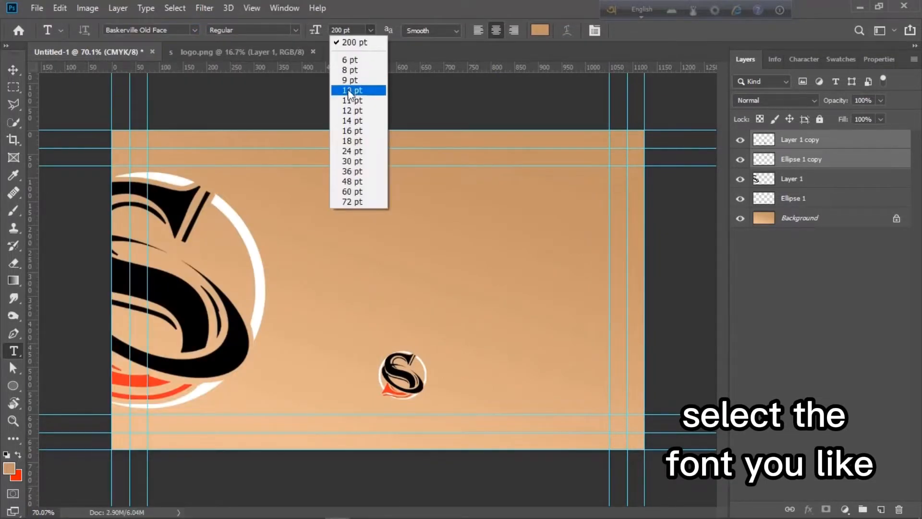
{"action": "left_click", "coordinate": [345, 93]}
Add the company name in white text to the right of the small logo
{"action": "left_click", "coordinate": [444, 373]}
{"action": "key", "text": "BackSpace"}
{"action": "left_click", "coordinate": [540, 30]}
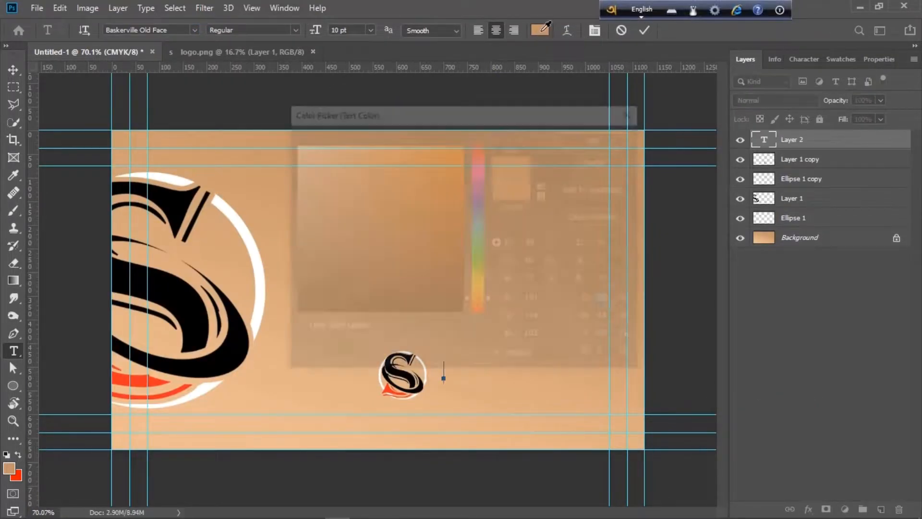
{"action": "left_click_drag", "start_coordinate": [346, 177], "coordinate": [293, 144]}
{"action": "left_click", "coordinate": [572, 138]}
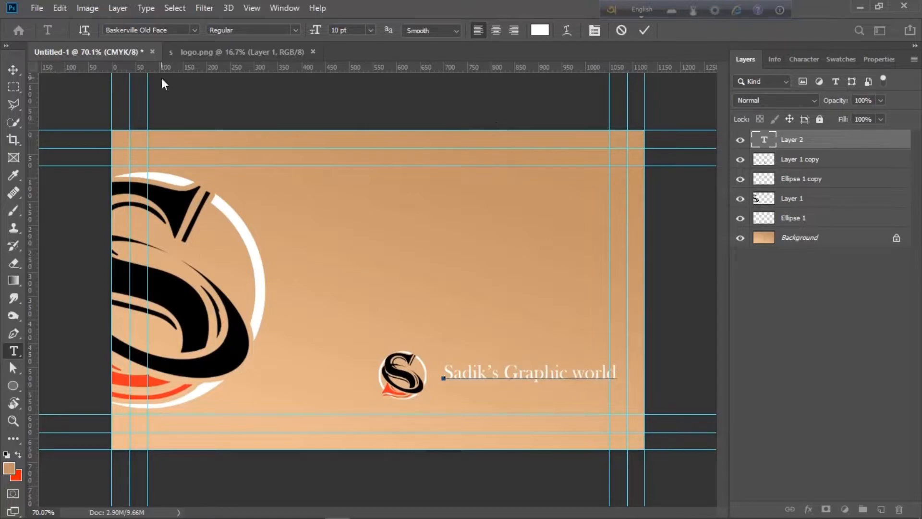
{"action": "left_click", "coordinate": [13, 69]}
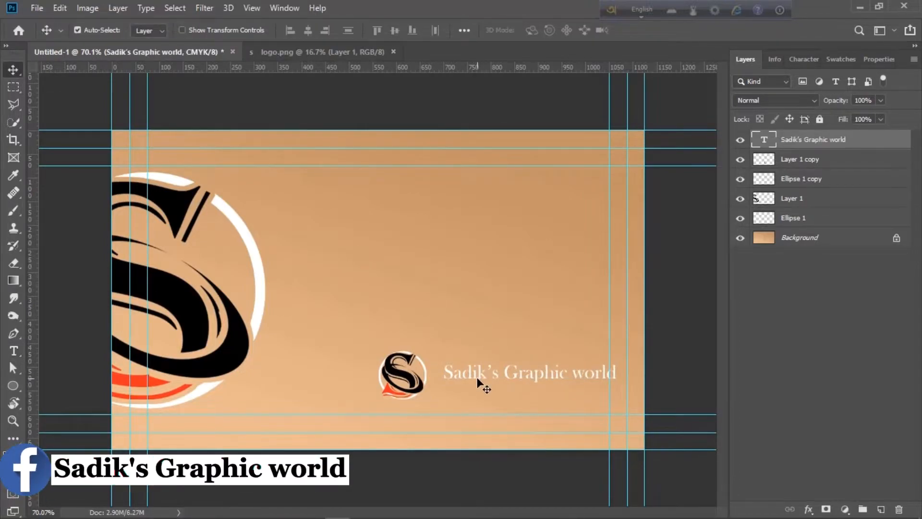
Nudge the company name toward the logo and set it in Brennan at 9 pt
{"action": "left_click_drag", "start_coordinate": [483, 376], "coordinate": [471, 374]}
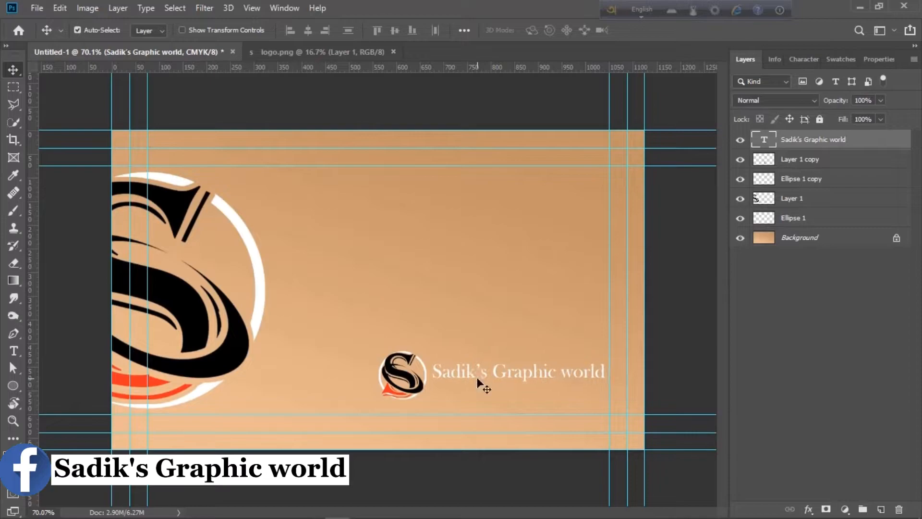
{"action": "double_click", "coordinate": [486, 374]}
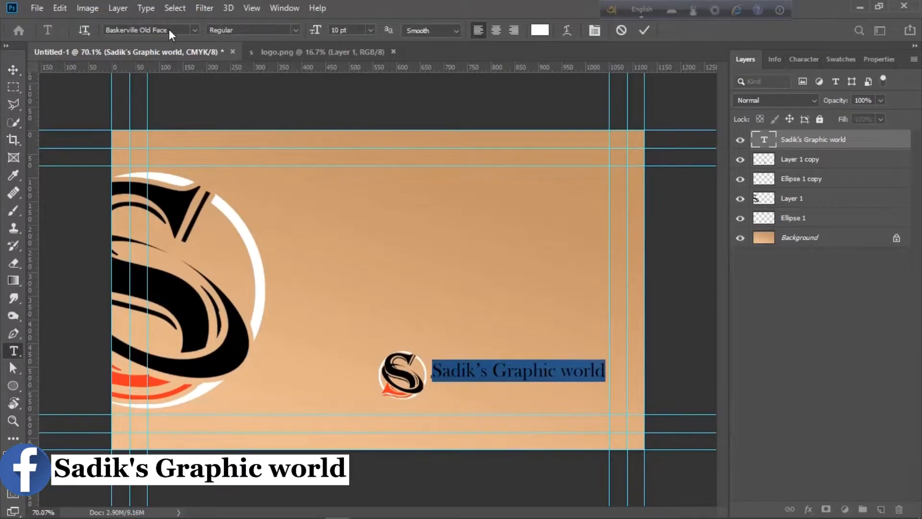
{"action": "left_click", "coordinate": [195, 30]}
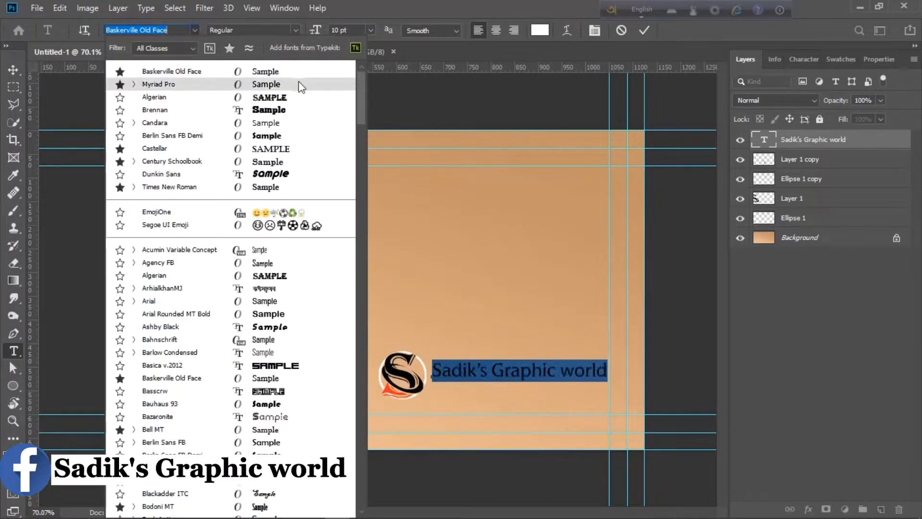
{"action": "left_click", "coordinate": [283, 110]}
{"action": "left_click", "coordinate": [13, 73]}
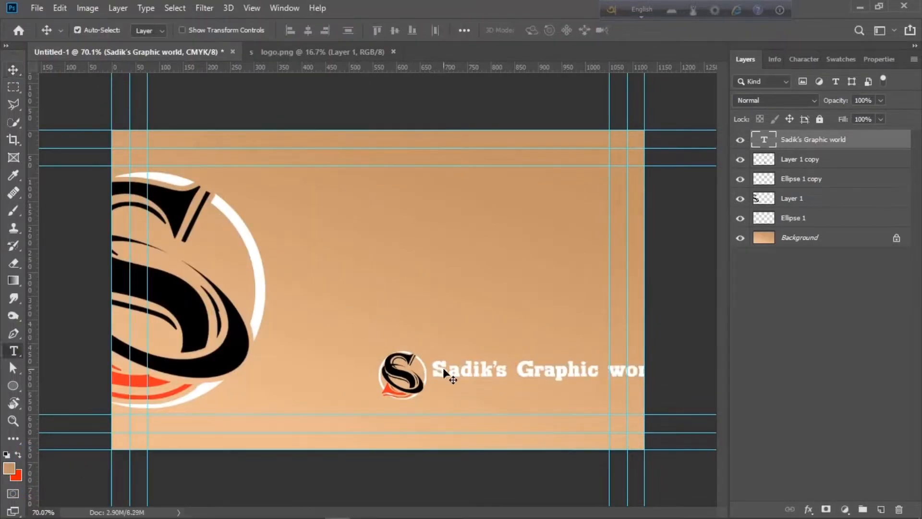
{"action": "double_click", "coordinate": [443, 367]}
{"action": "left_click", "coordinate": [370, 30]}
{"action": "left_click", "coordinate": [358, 79]}
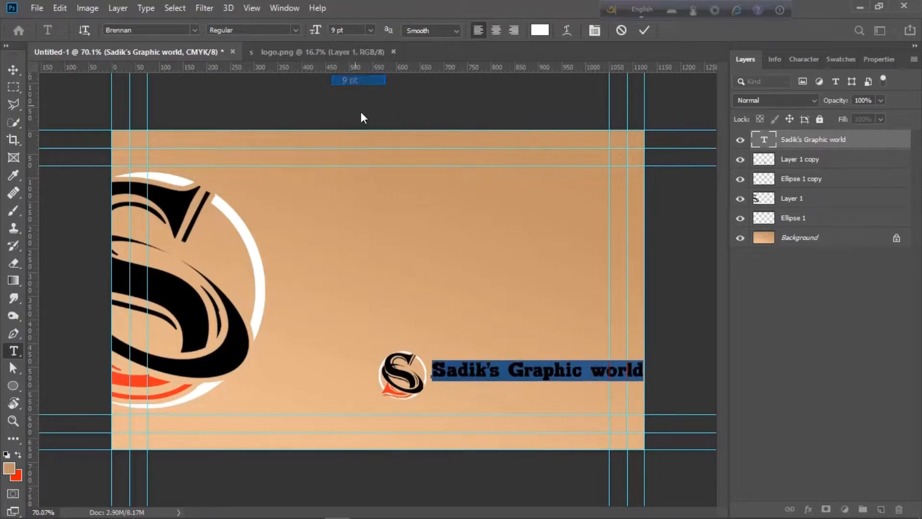
{"action": "left_click", "coordinate": [12, 71]}
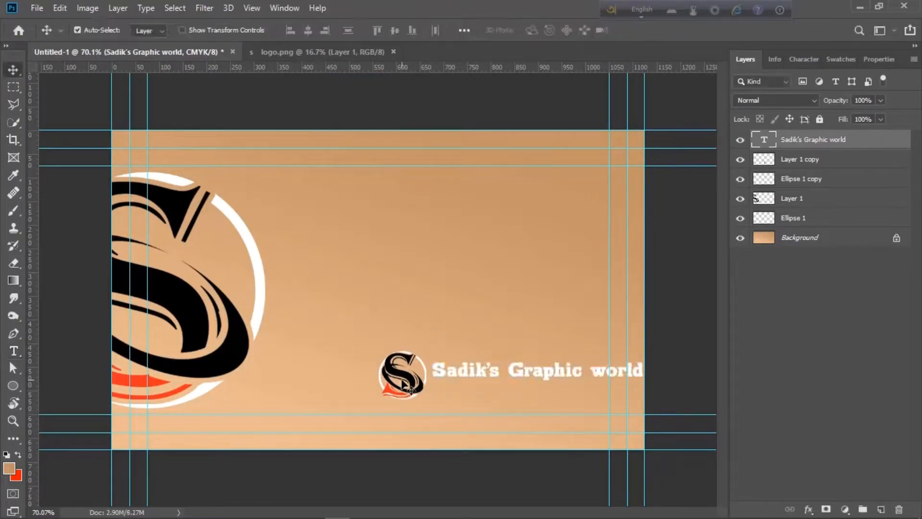
Shift the small logo and company name left together, then deselect the layers
{"action": "left_click", "coordinate": [806, 179], "text": "shift"}
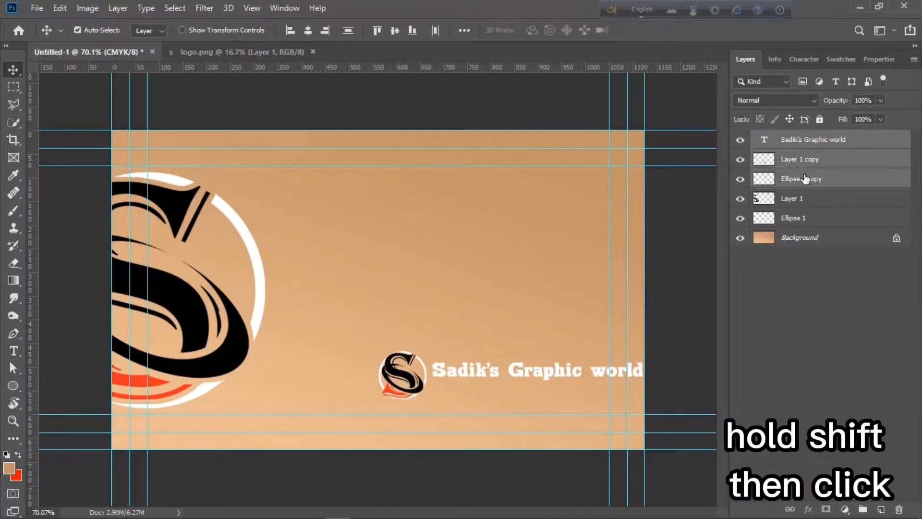
{"action": "left_click_drag", "start_coordinate": [608, 372], "coordinate": [570, 372]}
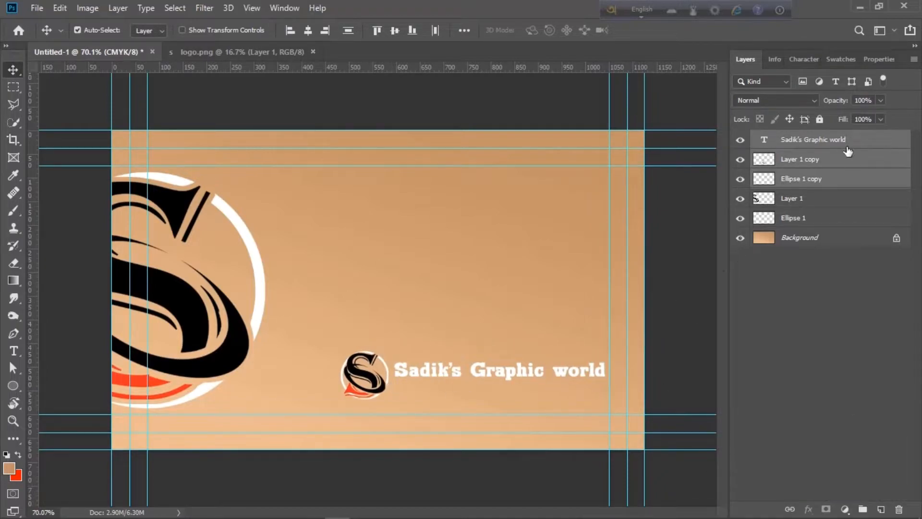
{"action": "left_click", "coordinate": [683, 281]}
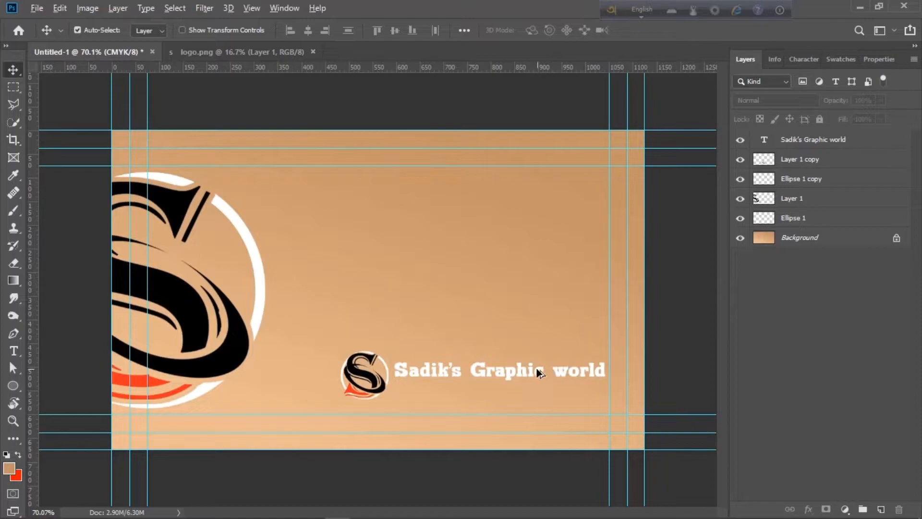
Give the company-name layer a 1 px black colour-fill Stroke via Blending Options
{"action": "right_click", "coordinate": [876, 141]}
{"action": "left_click", "coordinate": [812, 17]}
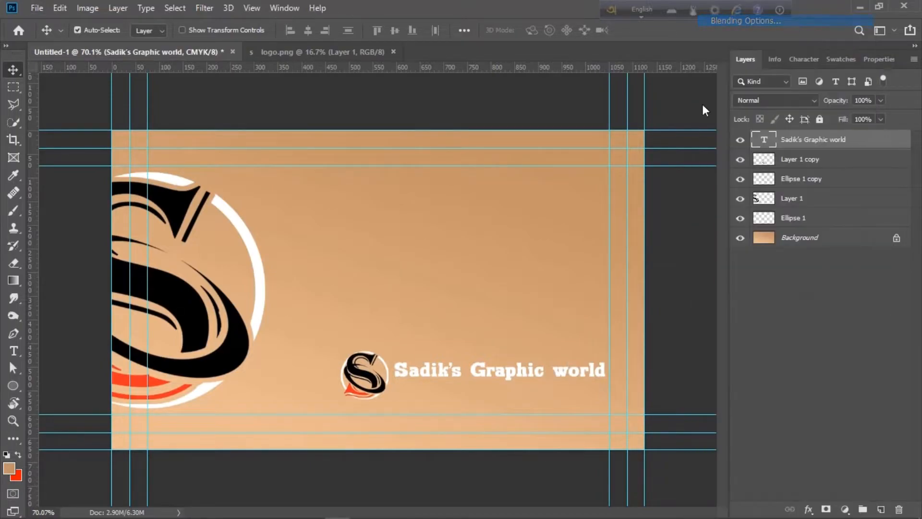
{"action": "left_click", "coordinate": [408, 211]}
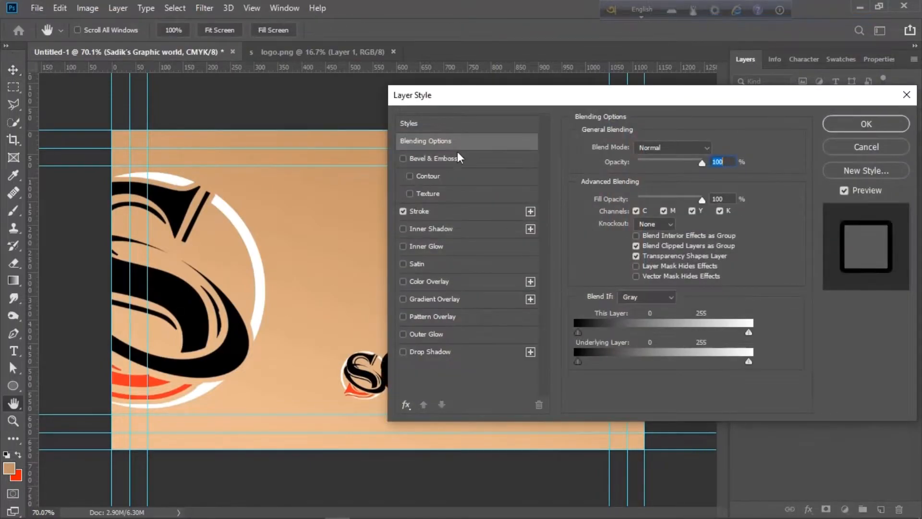
{"action": "mouse_move", "coordinate": [486, 96]}
{"action": "left_mouse_down"}
{"action": "mouse_move", "coordinate": [555, 0]}
{"action": "mouse_move", "coordinate": [432, 12]}
{"action": "left_mouse_up"}
{"action": "left_click", "coordinate": [408, 131]}
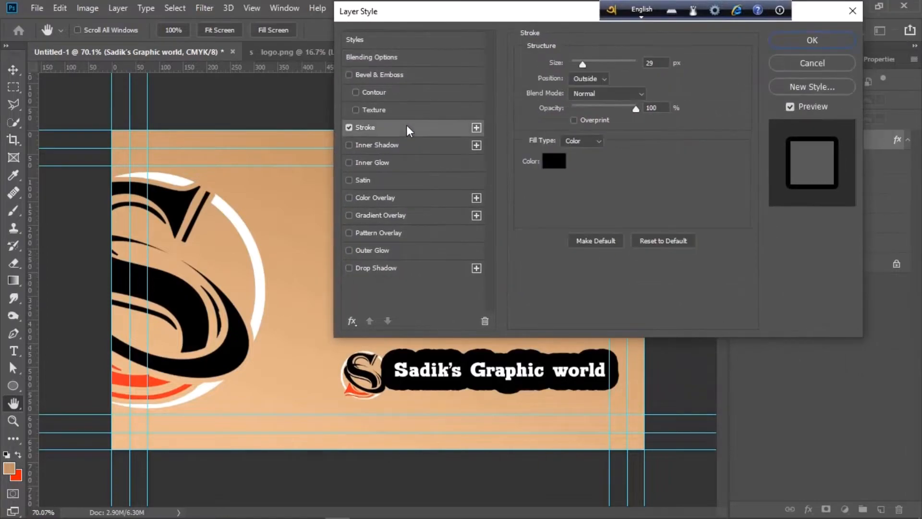
{"action": "left_click", "coordinate": [647, 63]}
{"action": "key", "text": "Down"}
{"action": "key", "text": "Down"}
{"action": "key", "text": "Down"}
{"action": "key", "text": "Down"}
{"action": "key", "text": "Down"}
{"action": "key", "text": "Down"}
{"action": "key", "text": "Down"}
{"action": "key", "text": "Down"}
{"action": "key", "text": "Down"}
{"action": "key", "text": "Down"}
{"action": "key", "text": "Down"}
{"action": "key", "text": "Down"}
{"action": "key", "text": "Down"}
{"action": "key", "text": "Down"}
{"action": "key", "text": "Down"}
{"action": "key", "text": "Down"}
{"action": "key", "text": "Down"}
{"action": "key", "text": "Down"}
{"action": "key", "text": "Down"}
{"action": "key", "text": "Down"}
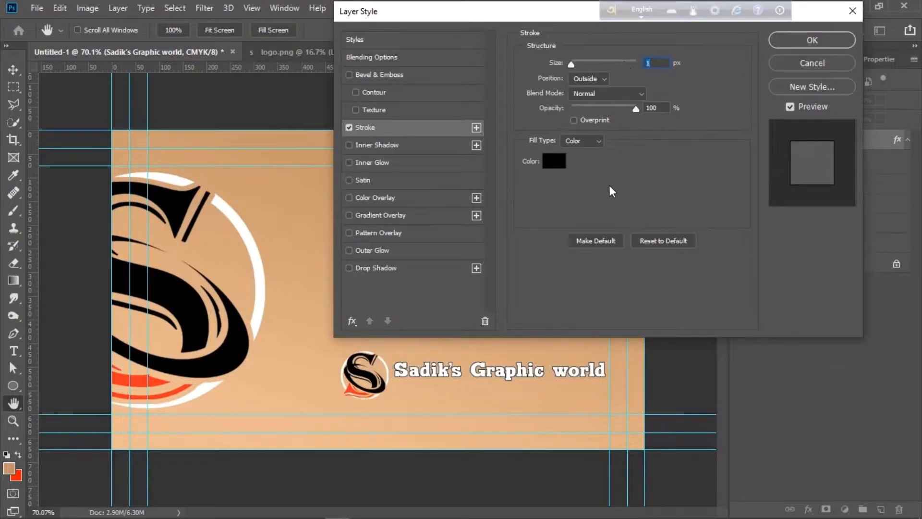
{"action": "left_click", "coordinate": [644, 109]}
{"action": "left_click", "coordinate": [592, 144]}
{"action": "left_click", "coordinate": [579, 145]}
{"action": "left_click", "coordinate": [780, 43]}
Duplicate the company-name line just below and retype the copy as 'Youtube channel'
{"action": "scroll", "coordinate": [380, 288], "scroll_direction": "up", "scroll_amount": 1}
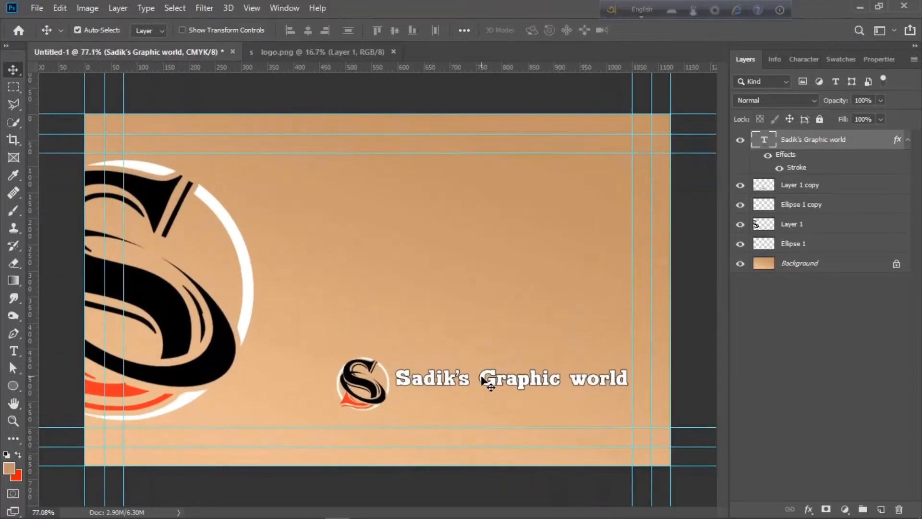
{"action": "left_click_drag", "start_coordinate": [490, 383], "coordinate": [490, 405]}
{"action": "key", "text": "t"}
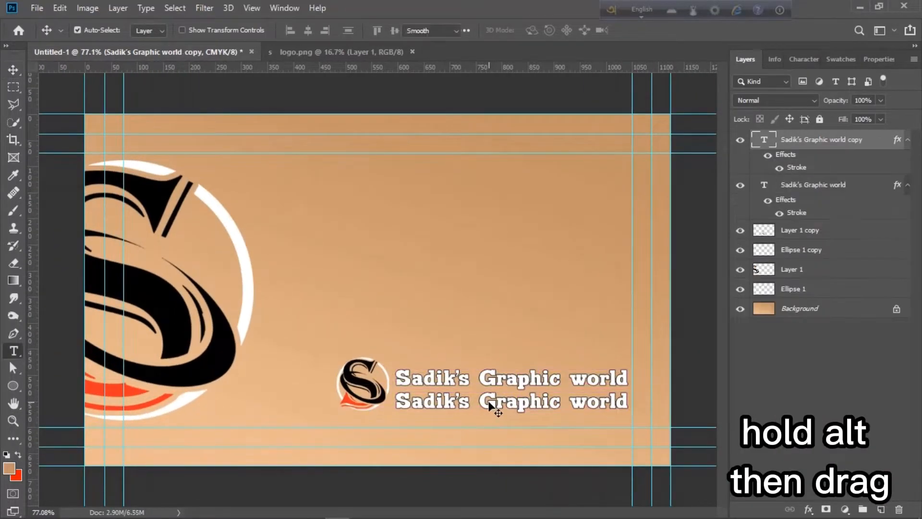
{"action": "left_click", "coordinate": [494, 405]}
{"action": "key", "text": "ctrl+a"}
{"action": "type", "text": "WYoutube ch"}
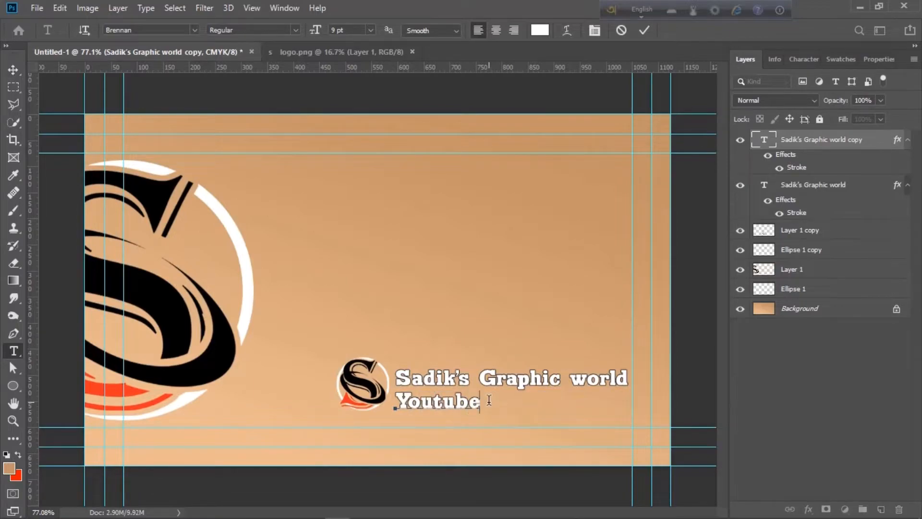
{"action": "type", "text": "n"}
{"action": "key", "text": "BackSpace"}
{"action": "type", "text": "annel"}
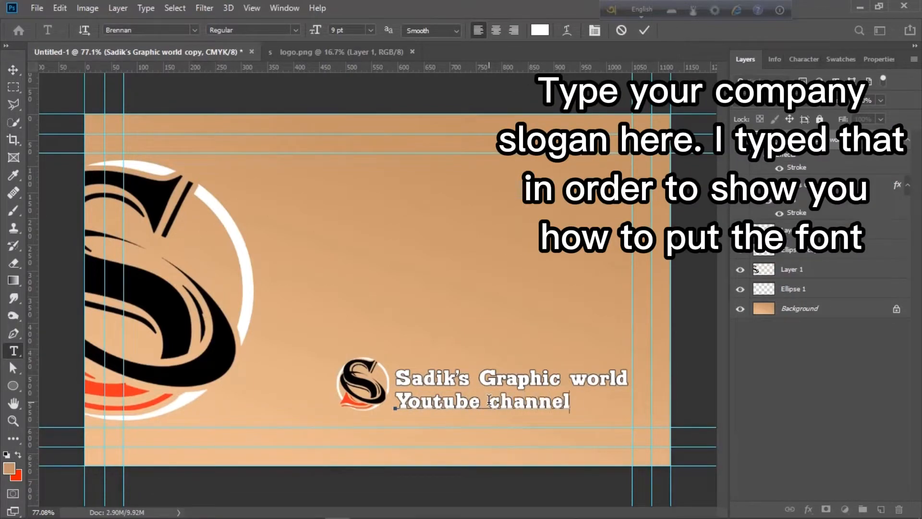
{"action": "key", "text": "ctrl+Return"}
Shift the 'Youtube channel' line right and skew it into italics
{"action": "key", "text": "v"}
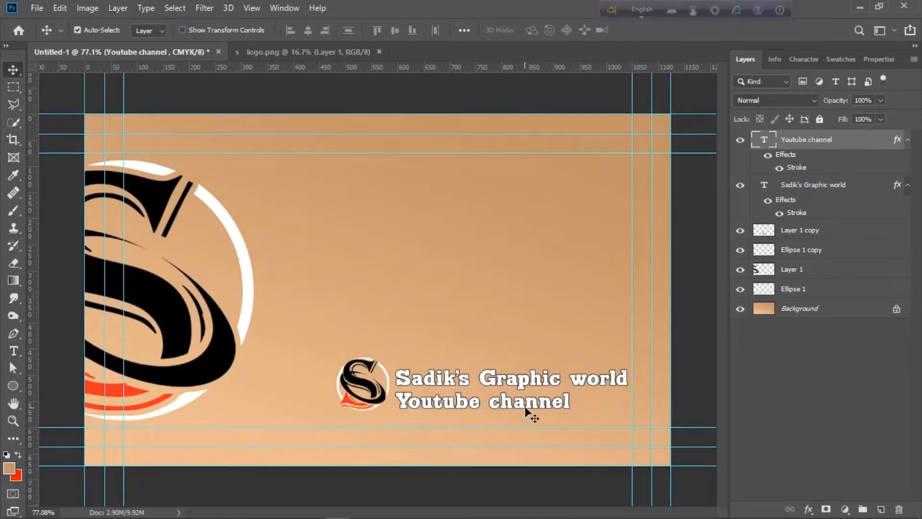
{"action": "left_click_drag", "start_coordinate": [529, 411], "coordinate": [583, 407]}
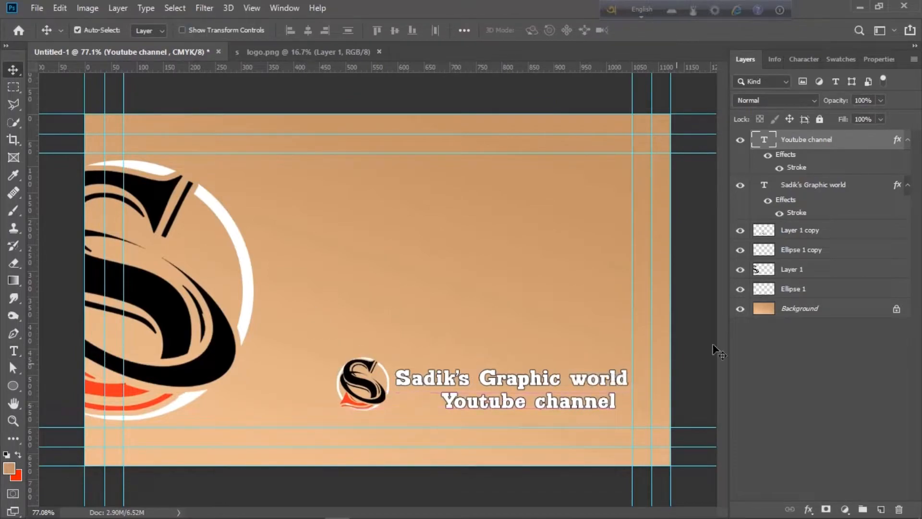
{"action": "double_click", "coordinate": [519, 408]}
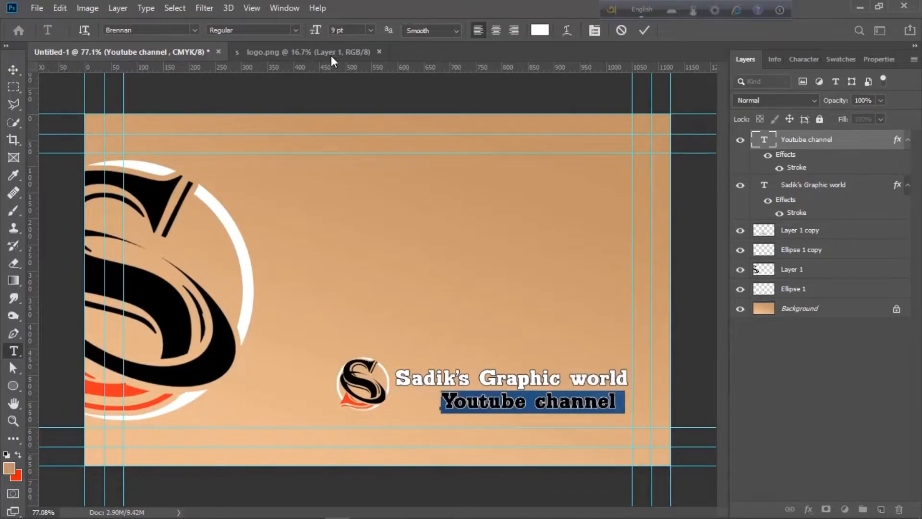
{"action": "key", "text": "ctrl+t"}
{"action": "left_click_drag", "start_coordinate": [437, 420], "coordinate": [431, 416]}
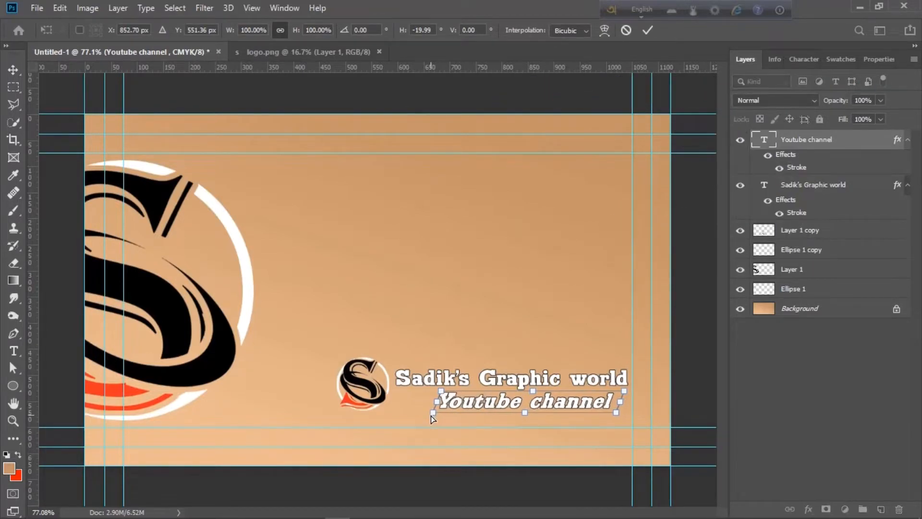
{"action": "key", "text": "Return"}
{"action": "key", "text": "ctrl+t"}
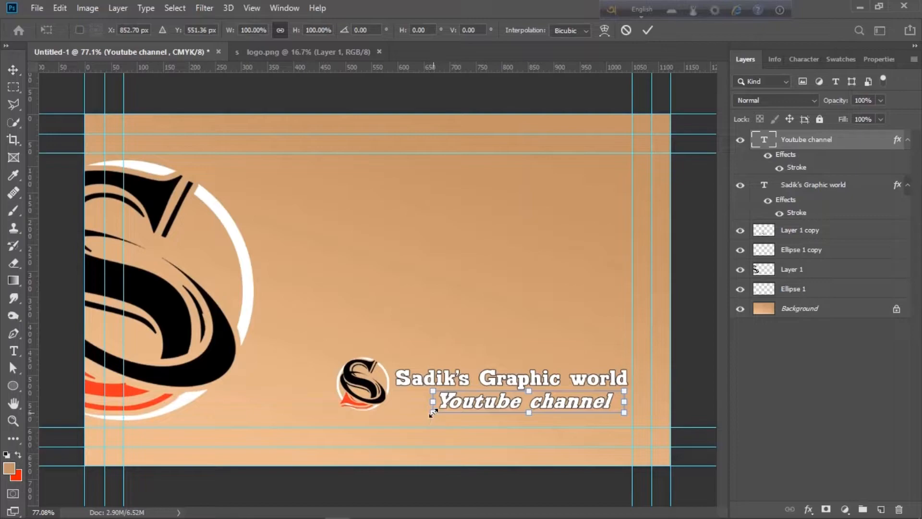
Shrink the 'Youtube channel' text to about 63%
{"action": "left_click_drag", "start_coordinate": [433, 412], "coordinate": [508, 401]}
{"action": "key", "text": "Return"}
{"action": "scroll", "coordinate": [501, 384], "scroll_direction": "up", "scroll_amount": 1}
{"action": "scroll", "coordinate": [501, 384], "scroll_direction": "down", "scroll_amount": 1}
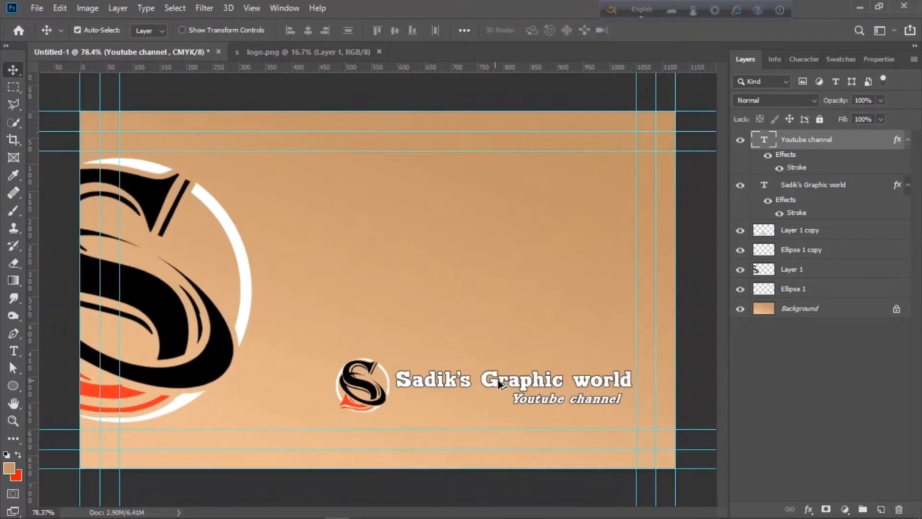
Group all logo and text layers as 'front' and hide the group
{"action": "left_click", "coordinate": [859, 288], "text": "shift"}
{"action": "key", "text": "ctrl+g"}
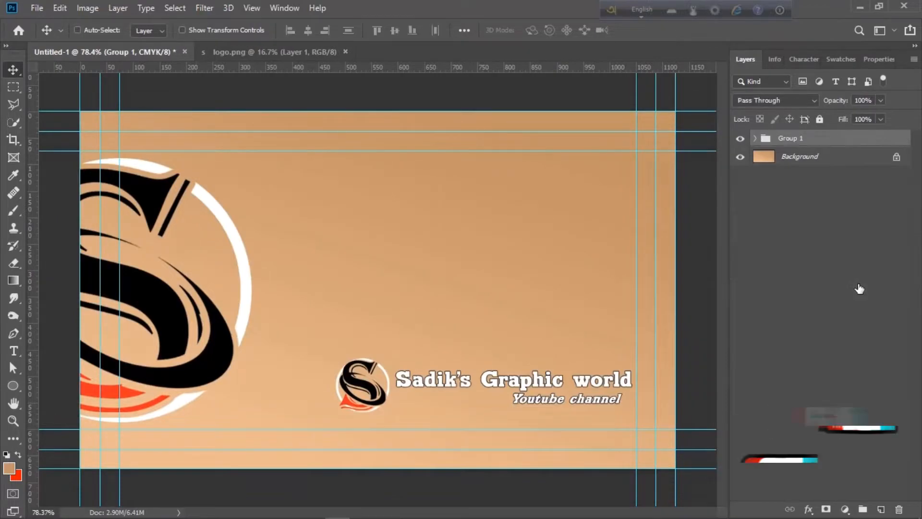
{"action": "double_click", "coordinate": [792, 139]}
{"action": "type", "text": "fron"}
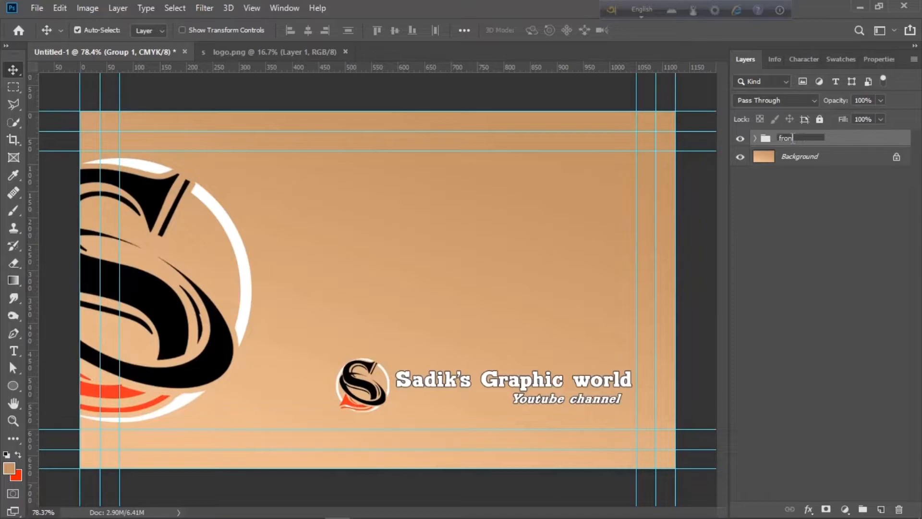
{"action": "type", "text": "t"}
{"action": "key", "text": "Return"}
{"action": "key", "text": "ctrl+0"}
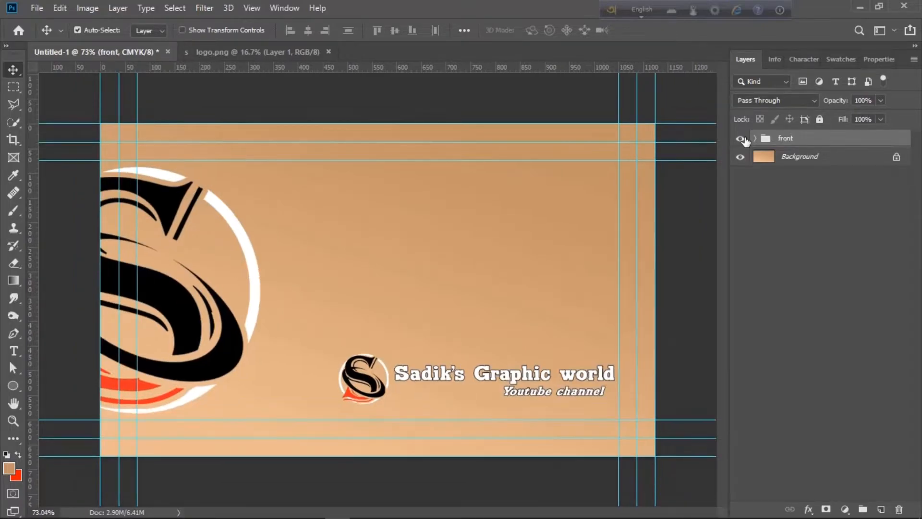
{"action": "left_click", "coordinate": [740, 138]}
Draw a closed four-point Pen path with a slanted left edge over the card's right side
{"action": "left_click", "coordinate": [13, 334]}
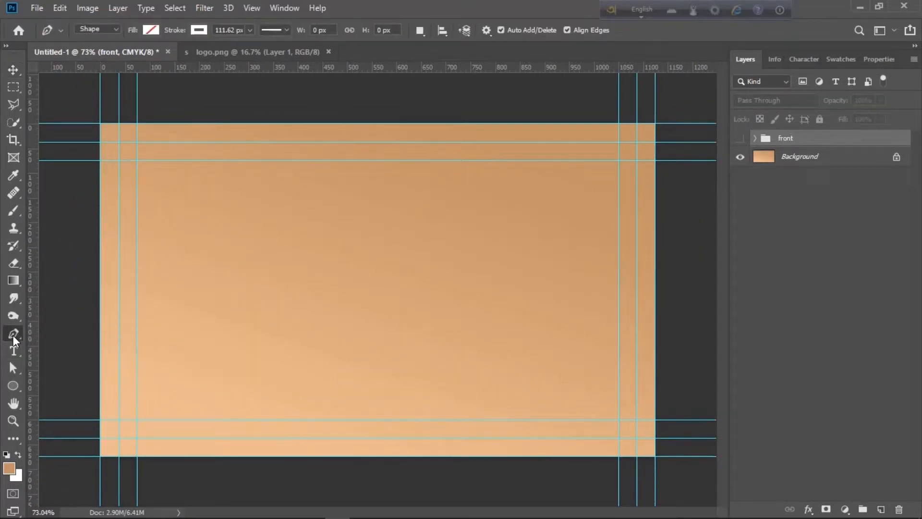
{"action": "left_click", "coordinate": [101, 30]}
{"action": "left_click", "coordinate": [93, 51]}
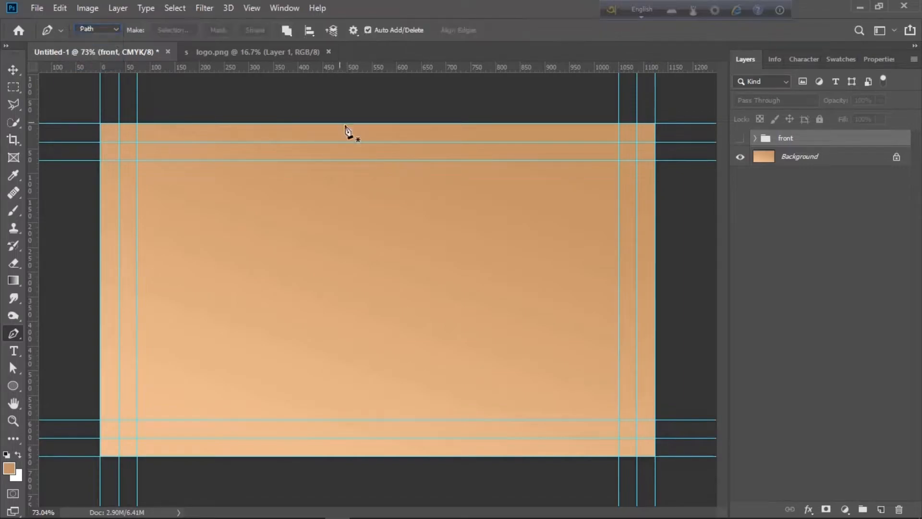
{"action": "left_click", "coordinate": [435, 462]}
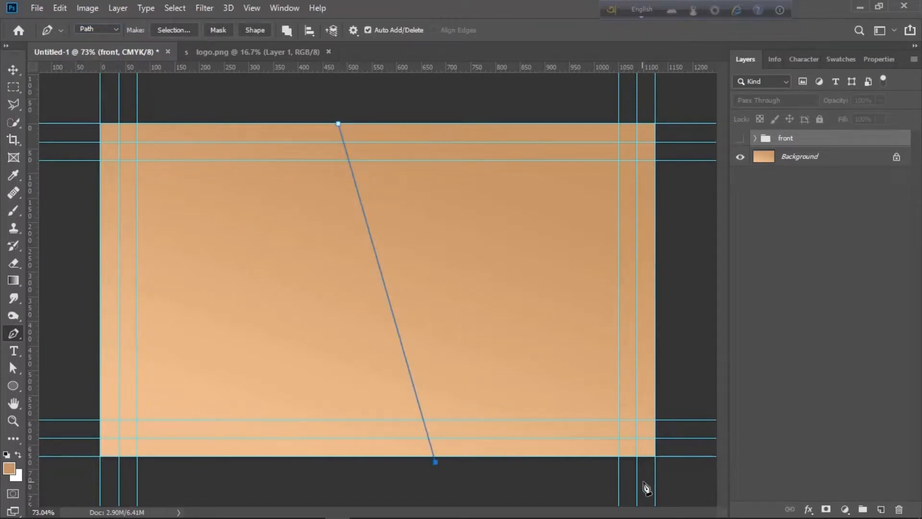
{"action": "left_click", "coordinate": [670, 462]}
{"action": "left_click", "coordinate": [673, 111]}
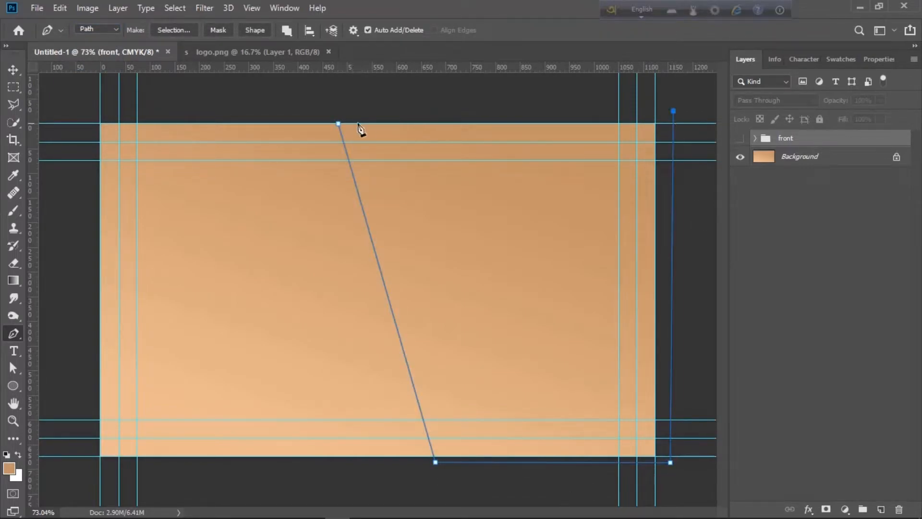
{"action": "left_click", "coordinate": [339, 124]}
Turn the path into a selection and fill it white on a new layer
{"action": "key", "text": "ctrl+Return"}
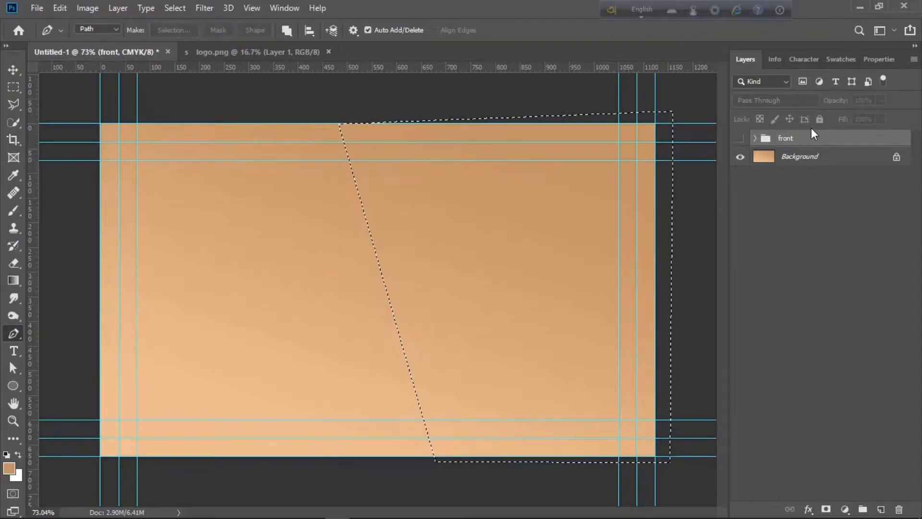
{"action": "left_click", "coordinate": [881, 509]}
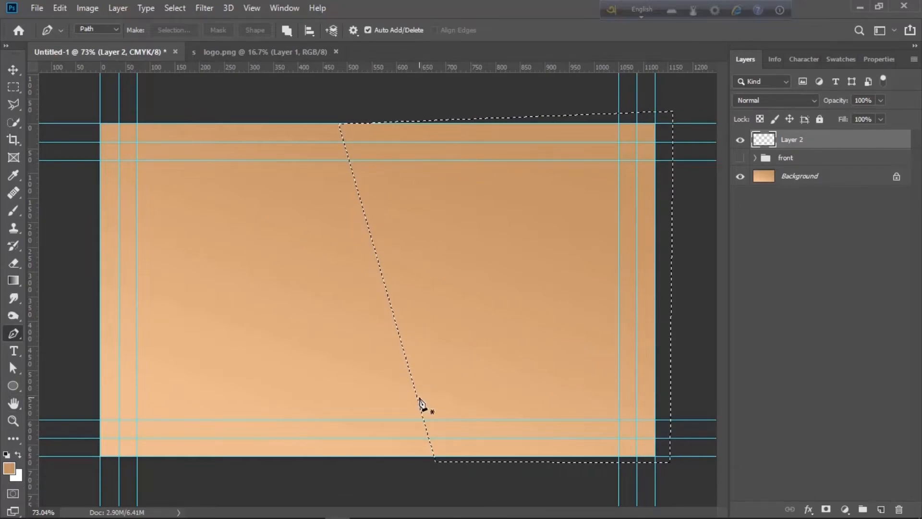
{"action": "key", "text": "ctrl+BackSpace"}
{"action": "key", "text": "ctrl+d"}
{"action": "key", "text": "ctrl+0"}
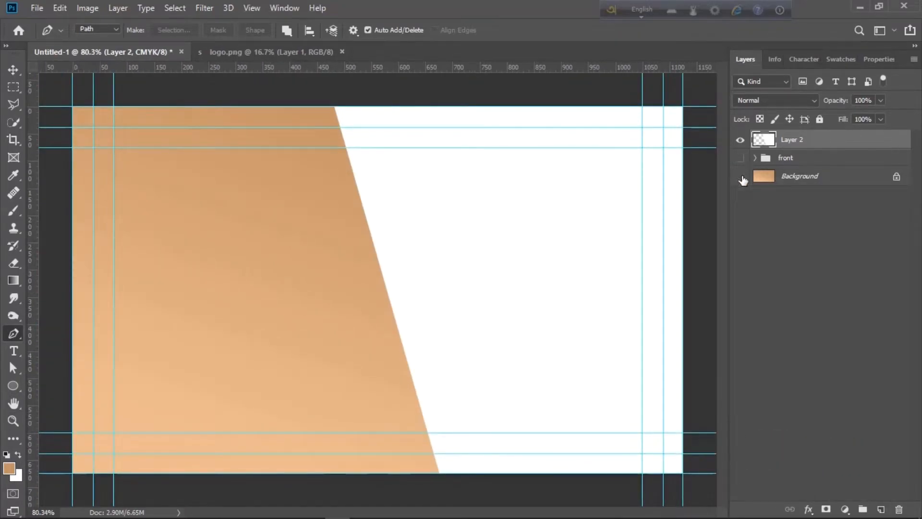
Expand the front group, toggle its small logo's visibility, and hide the group again
{"action": "left_click", "coordinate": [764, 160]}
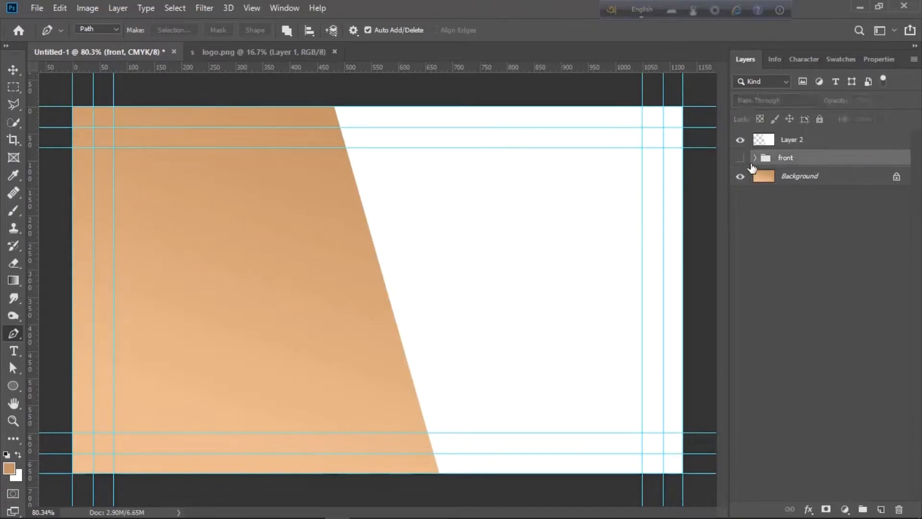
{"action": "left_click", "coordinate": [755, 158]}
{"action": "left_click", "coordinate": [772, 268]}
{"action": "left_click", "coordinate": [740, 269]}
{"action": "left_click", "coordinate": [741, 269]}
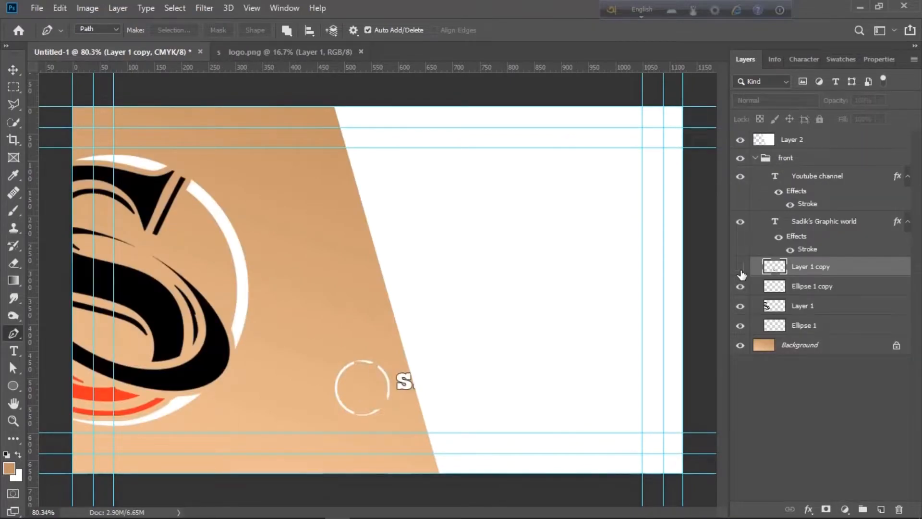
{"action": "left_click", "coordinate": [740, 270]}
{"action": "left_click", "coordinate": [741, 270]}
{"action": "left_click", "coordinate": [740, 158]}
Duplicate the four logo and text layers and move the copies above Layer 2
{"action": "left_click", "coordinate": [812, 287], "text": "shift"}
{"action": "left_click", "coordinate": [801, 177], "text": "shift"}
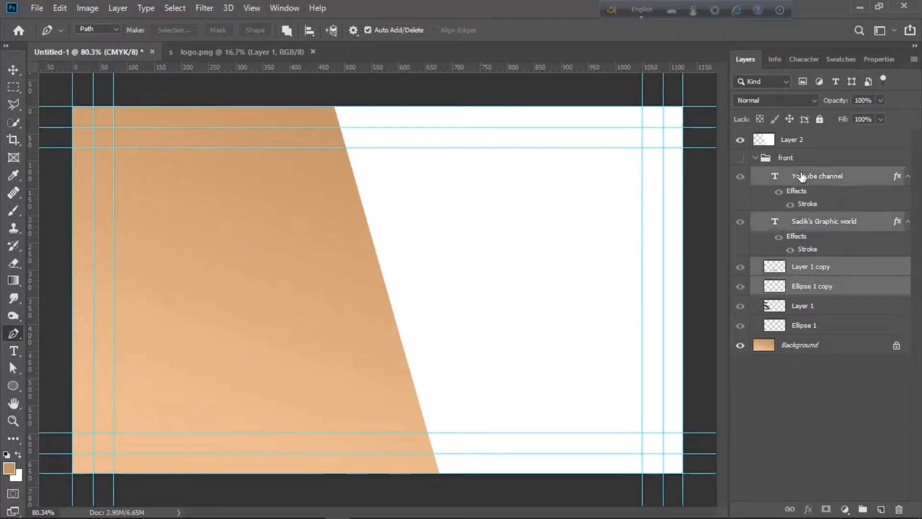
{"action": "key", "text": "ctrl+j"}
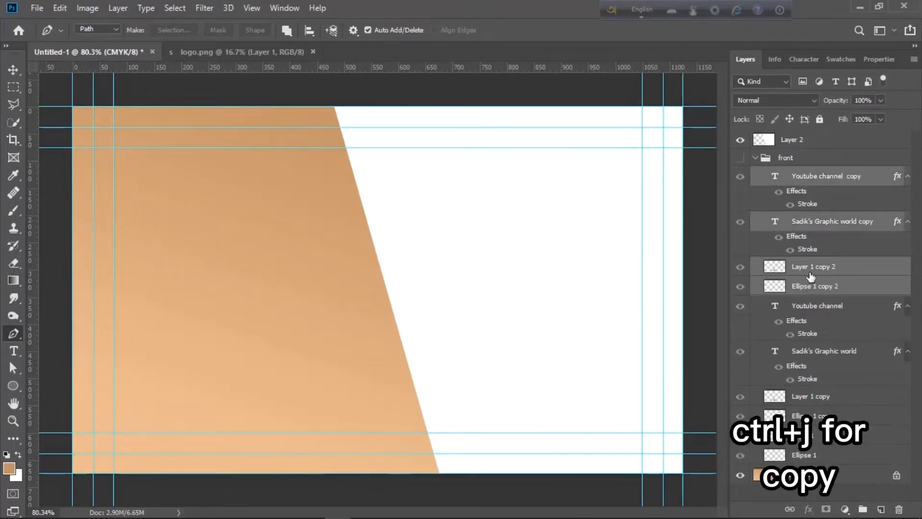
{"action": "left_click_drag", "start_coordinate": [802, 171], "coordinate": [801, 136]}
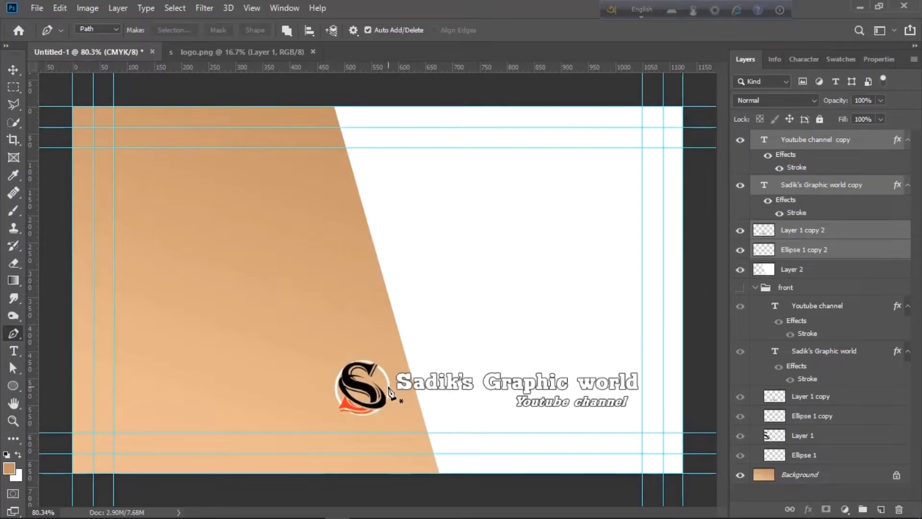
{"action": "key", "text": "v"}
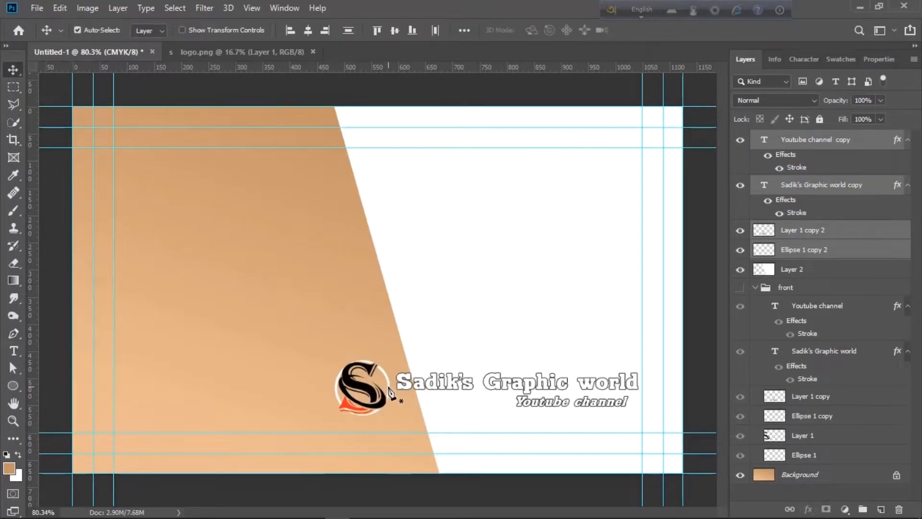
Fill the Ellipse 1 copy 2 circle with a near-black colour
{"action": "left_click", "coordinate": [818, 250]}
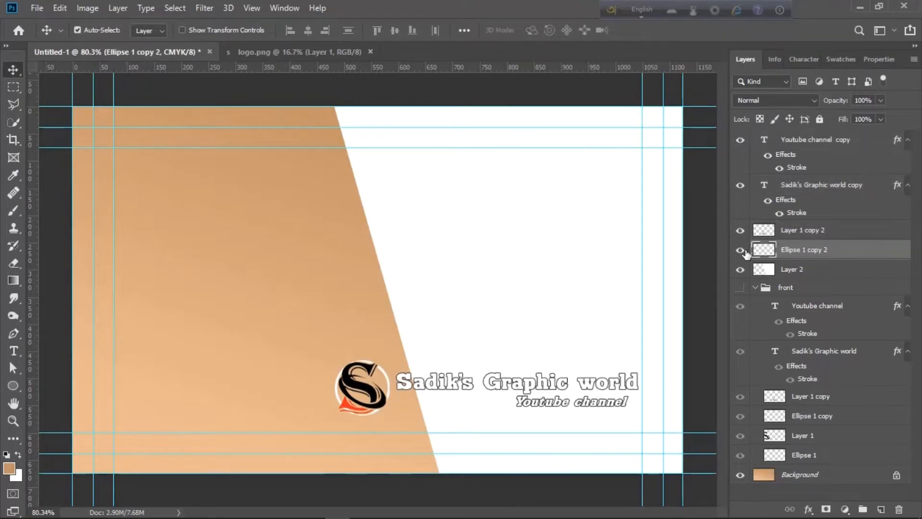
{"action": "left_click", "coordinate": [763, 250], "text": "ctrl"}
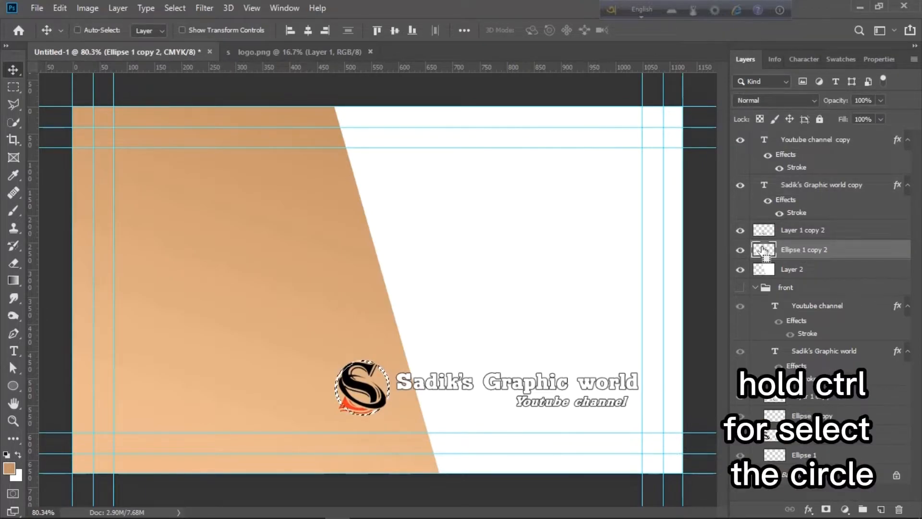
{"action": "left_click", "coordinate": [17, 477]}
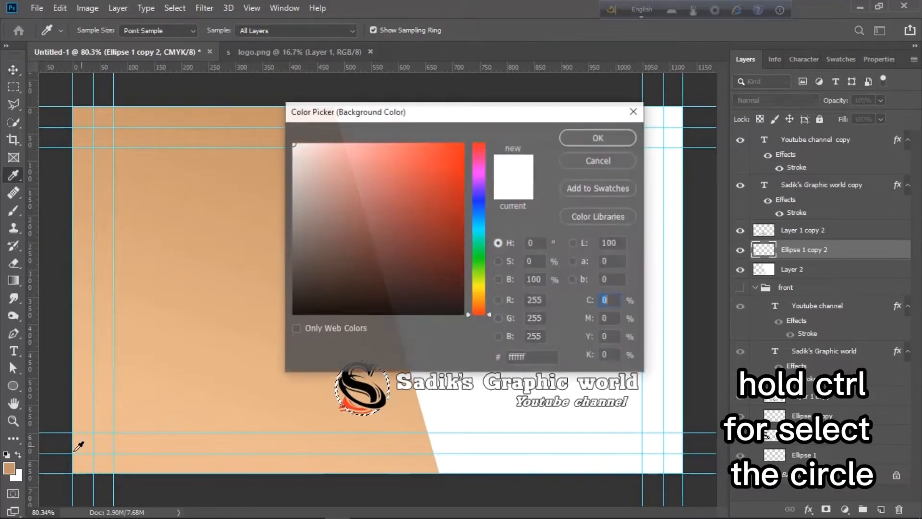
{"action": "left_click", "coordinate": [293, 287]}
{"action": "left_click", "coordinate": [620, 138]}
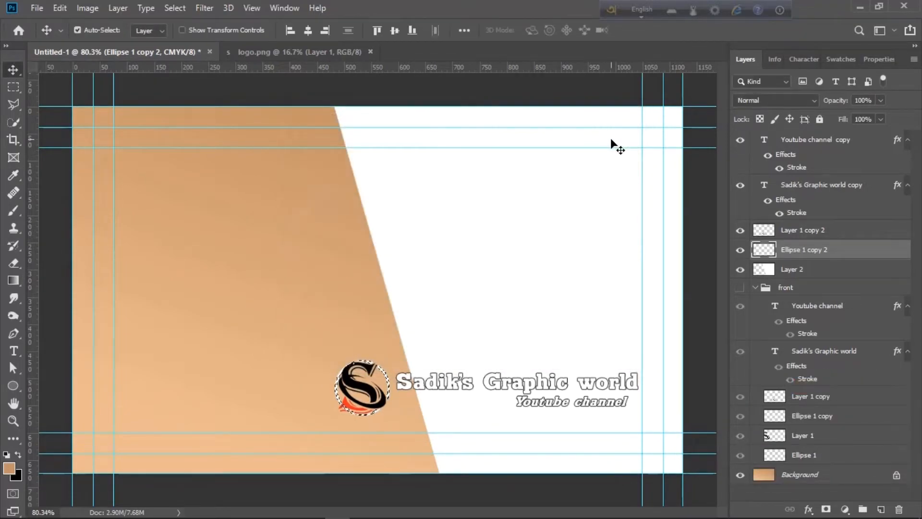
{"action": "key", "text": "ctrl+BackSpace"}
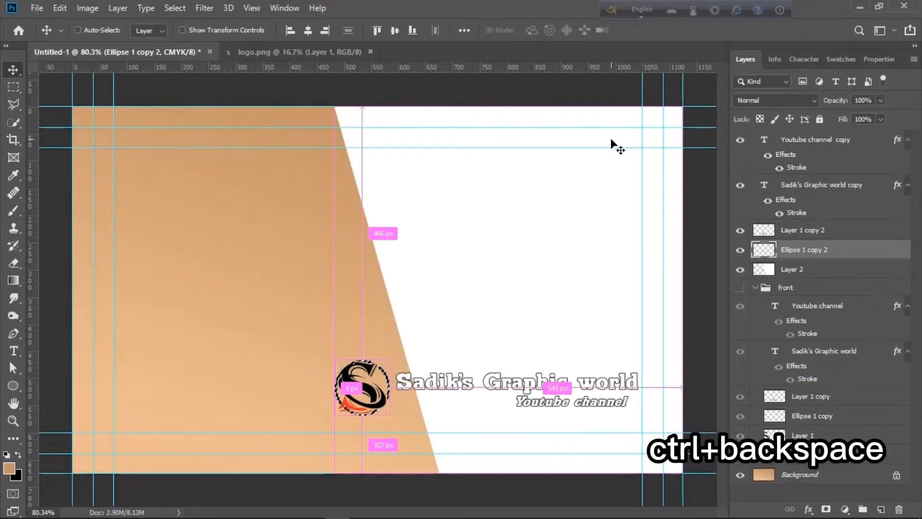
{"action": "key", "text": "ctrl+d"}
Scale the copied logo and text to about 69% and place them in the white area
{"action": "scroll", "coordinate": [462, 385], "scroll_direction": "up", "scroll_amount": 1}
{"action": "left_click", "coordinate": [818, 144], "text": "shift"}
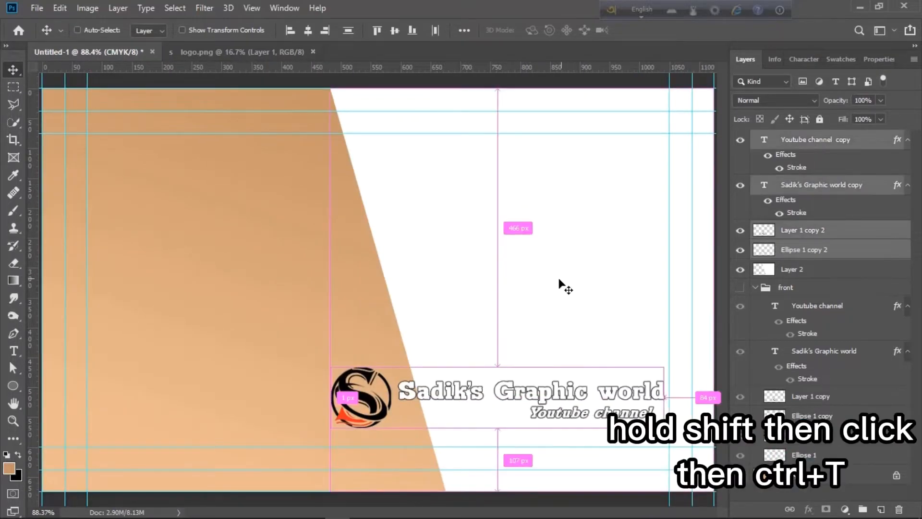
{"action": "key", "text": "ctrl+t"}
{"action": "left_click_drag", "start_coordinate": [333, 427], "coordinate": [436, 380]}
{"action": "left_click_drag", "start_coordinate": [538, 373], "coordinate": [534, 280]}
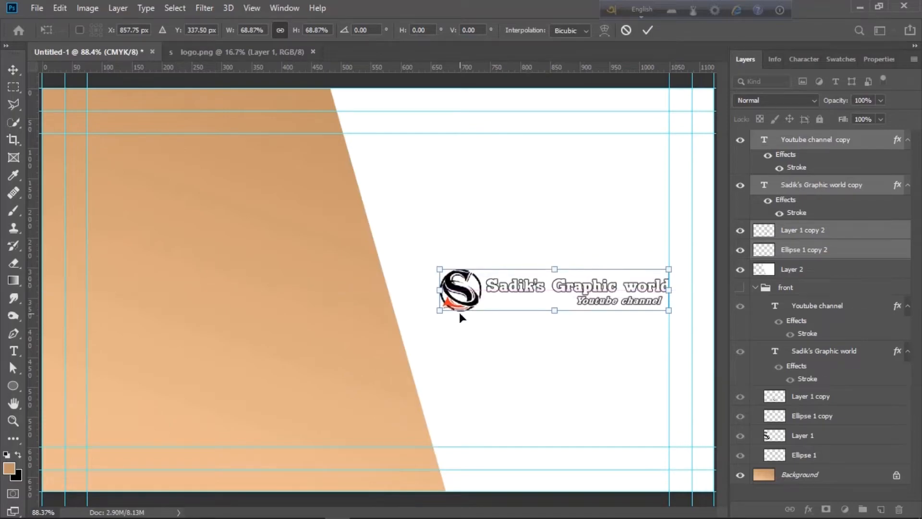
{"action": "left_click_drag", "start_coordinate": [440, 310], "coordinate": [430, 313]}
{"action": "key", "text": "Return"}
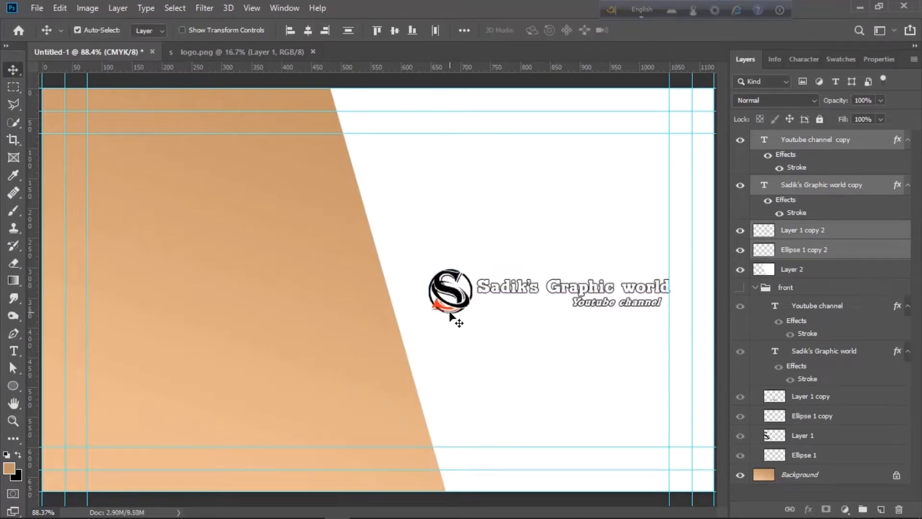
{"action": "key", "text": "Left"}
{"action": "key", "text": "Left"}
{"action": "key", "text": "Left"}
{"action": "key", "text": "Left"}
{"action": "key", "text": "Left"}
{"action": "key", "text": "Left"}
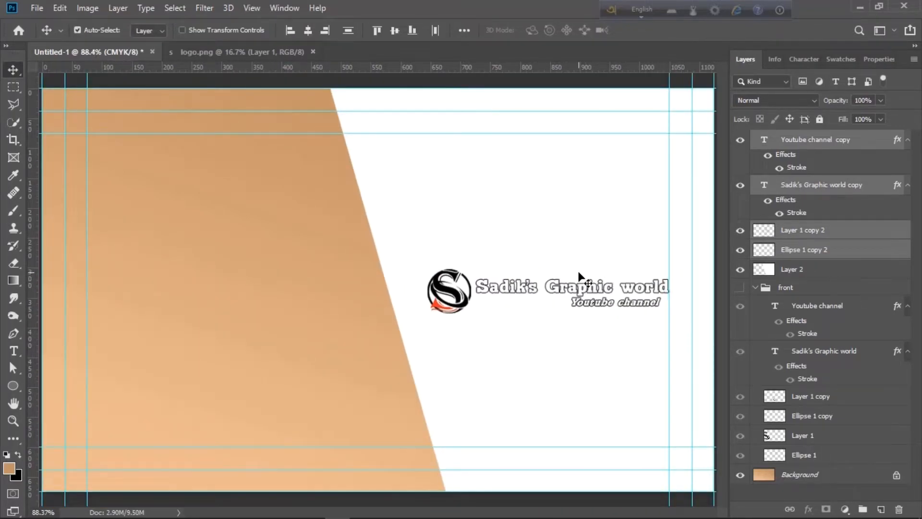
Copy the company-name text onto the card's upper-left tan area
{"action": "scroll", "coordinate": [525, 272], "scroll_direction": "down", "scroll_amount": 4}
{"action": "scroll", "coordinate": [526, 272], "scroll_direction": "up", "scroll_amount": 3}
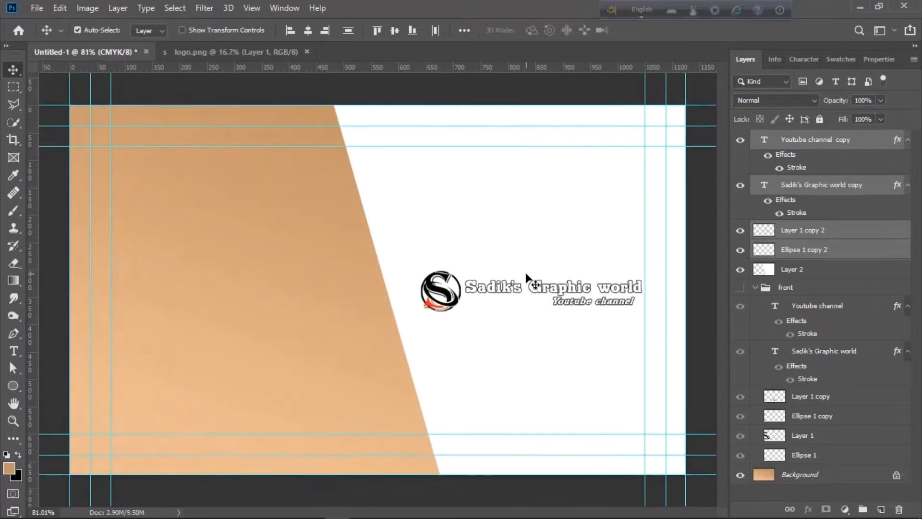
{"action": "left_click", "coordinate": [560, 219]}
{"action": "left_click", "coordinate": [538, 290]}
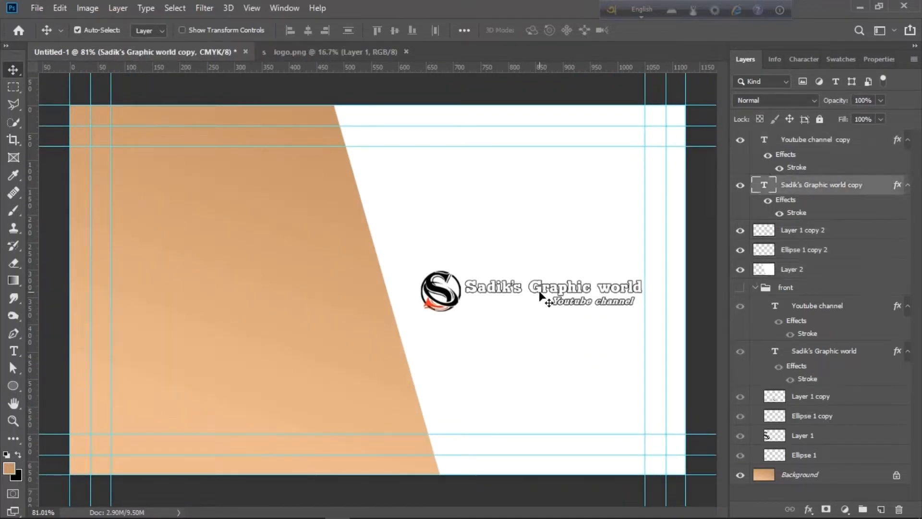
{"action": "left_click_drag", "start_coordinate": [545, 291], "coordinate": [207, 168]}
Retype the copied heading as the owner's name and enlarge it
{"action": "double_click", "coordinate": [207, 168]}
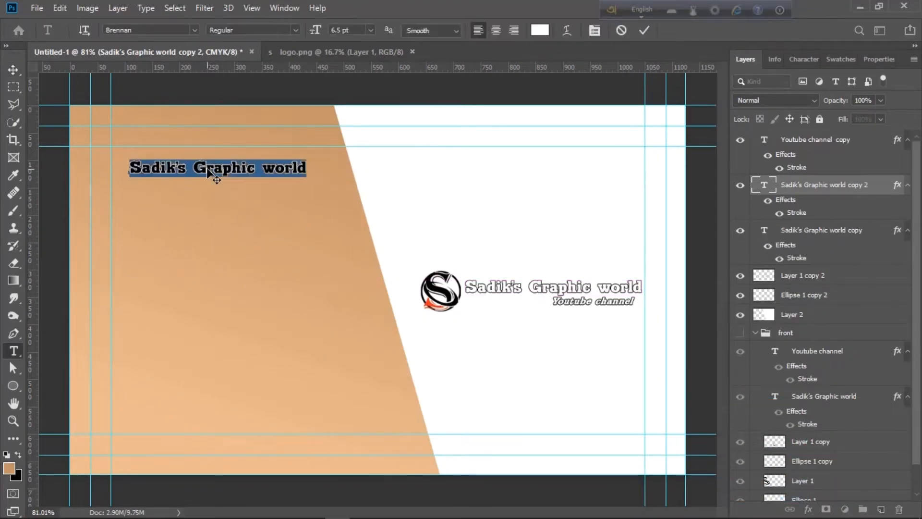
{"action": "type", "text": "F"}
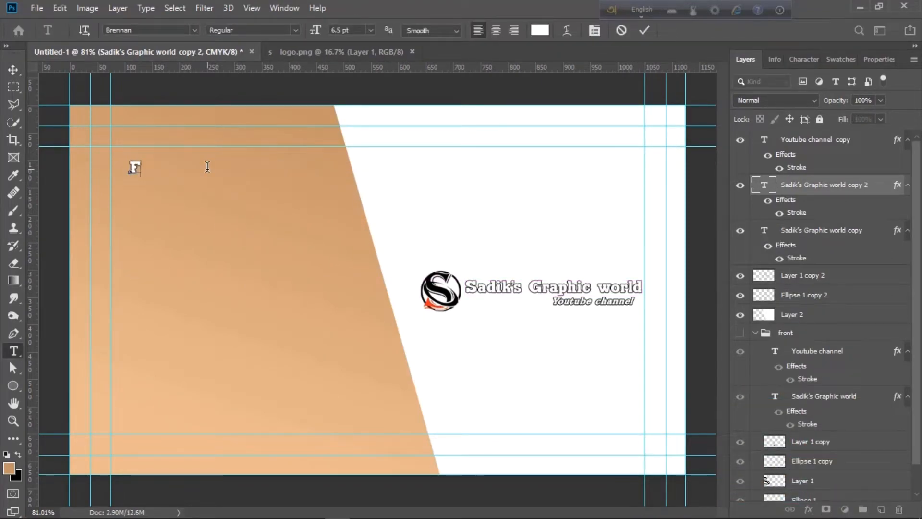
{"action": "type", "text": ".A.Sadik"}
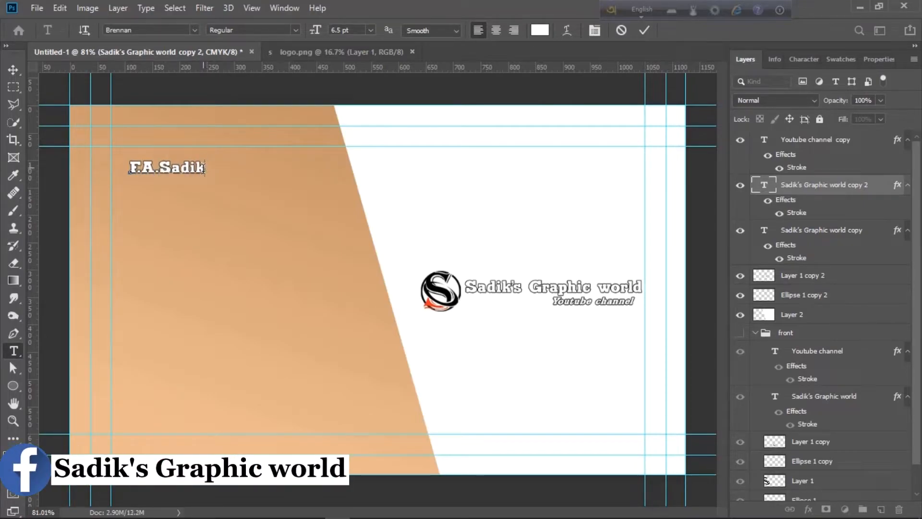
{"action": "key", "text": "ctrl+Return"}
{"action": "key", "text": "ctrl+t"}
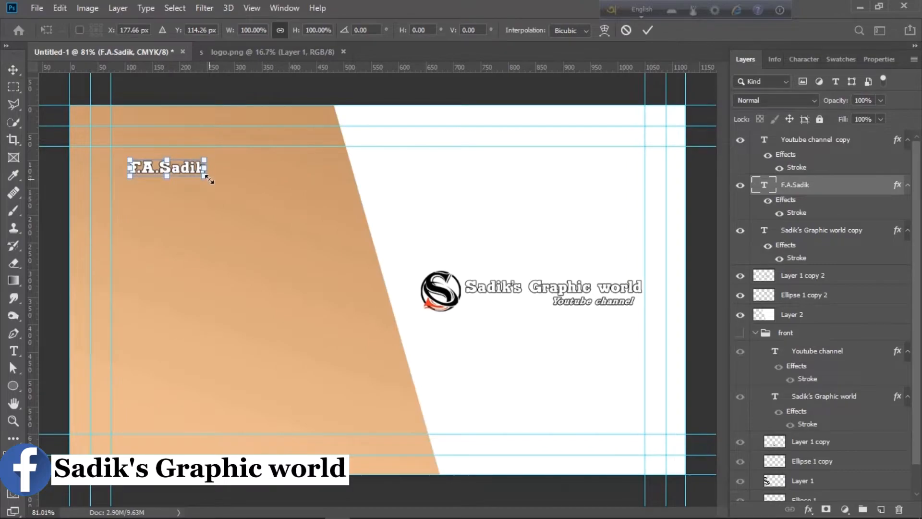
{"action": "left_click_drag", "start_coordinate": [210, 181], "coordinate": [243, 200]}
{"action": "key", "text": "Return"}
Make a small 'Founder of…' title line under the name, then copy the name lower down
{"action": "double_click", "coordinate": [243, 200]}
{"action": "type", "text": "Fou"}
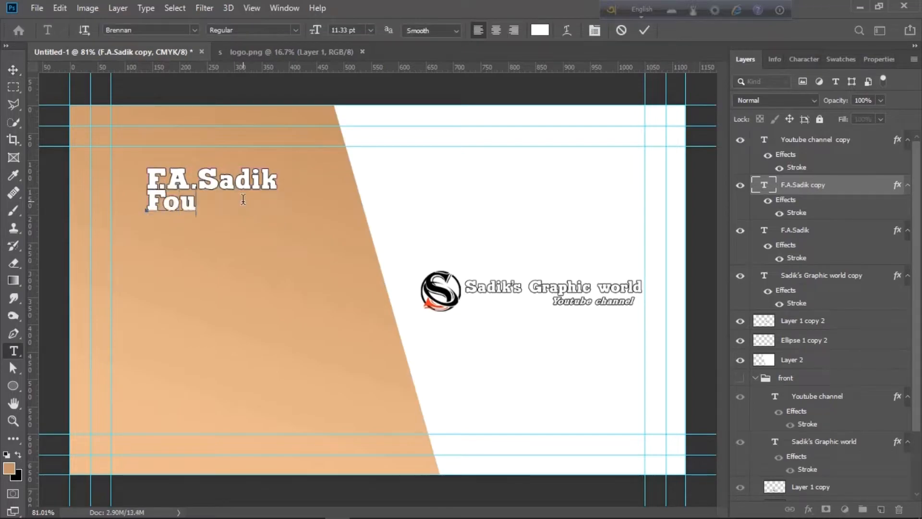
{"action": "type", "text": "nder of S"}
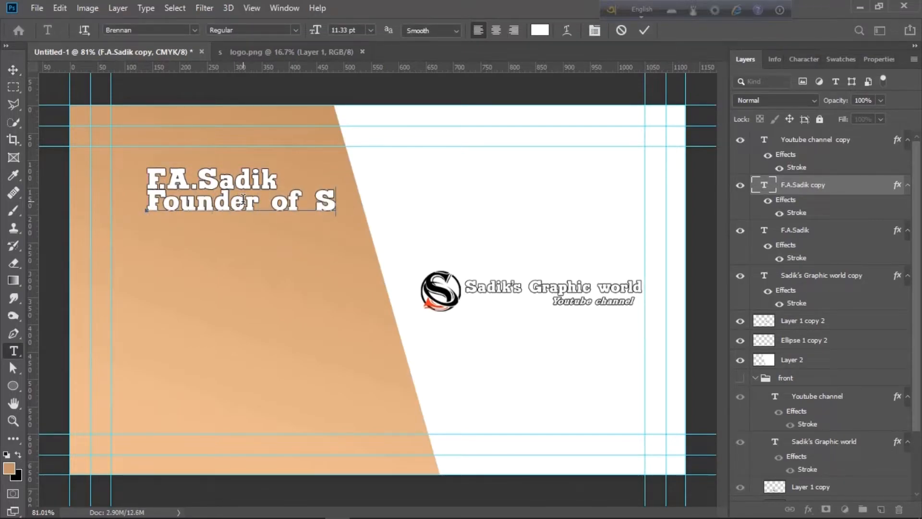
{"action": "type", "text": "adik's Graphic Wor"}
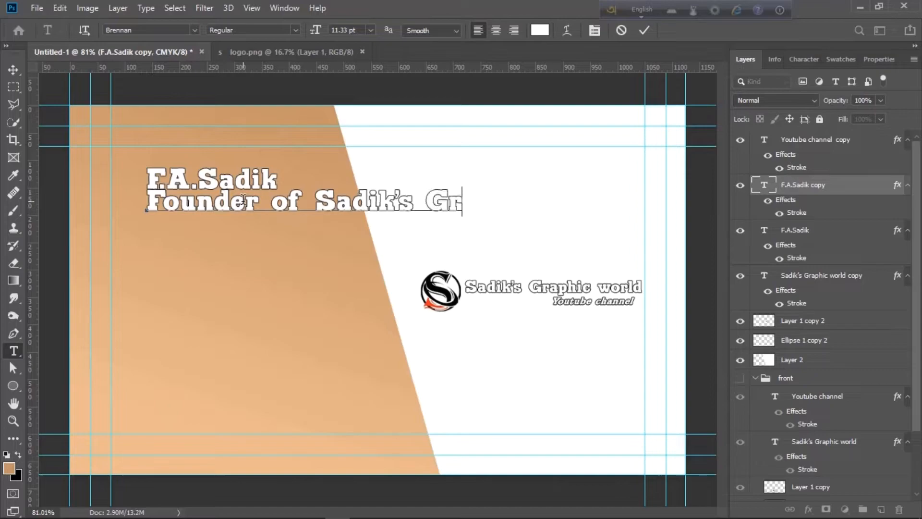
{"action": "key", "text": "BackSpace"}
{"action": "key", "text": "BackSpace"}
{"action": "key", "text": "BackSpace"}
{"action": "type", "text": "wol"}
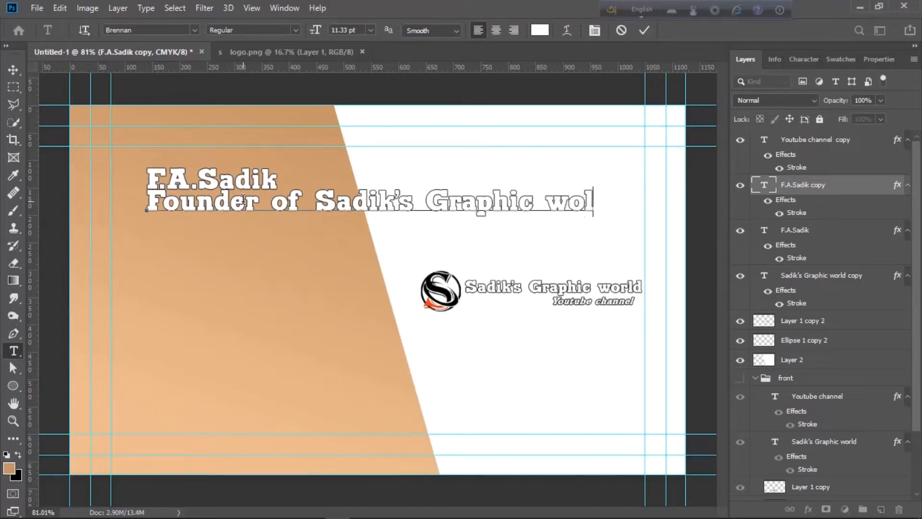
{"action": "key", "text": "BackSpace"}
{"action": "type", "text": "rld"}
{"action": "key", "text": "ctrl+Return"}
{"action": "key", "text": "ctrl+t"}
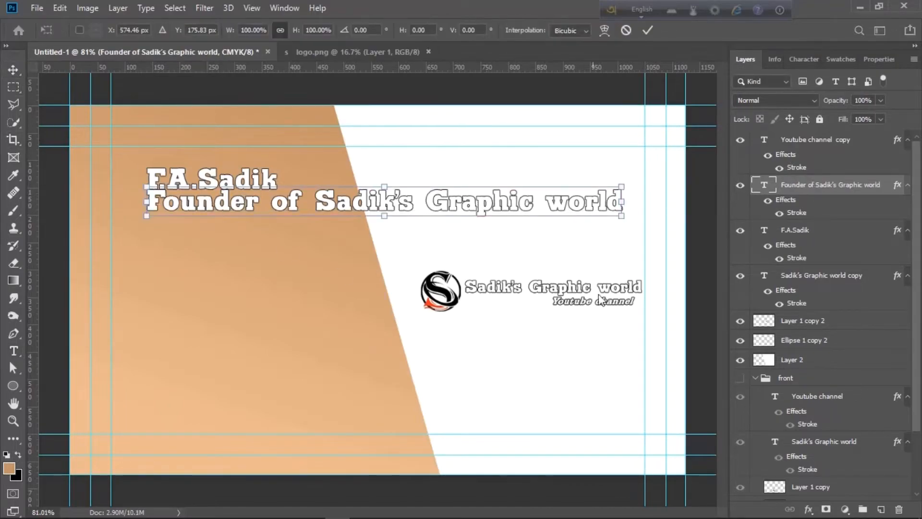
{"action": "left_click_drag", "start_coordinate": [625, 206], "coordinate": [302, 218]}
{"action": "key", "text": "Return"}
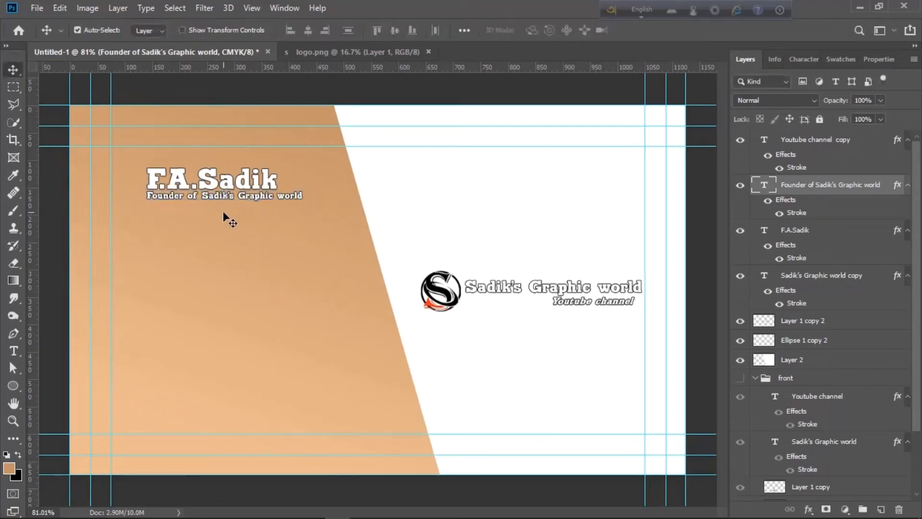
{"action": "key", "text": "Down"}
{"action": "key", "text": "Down"}
{"action": "key", "text": "Down"}
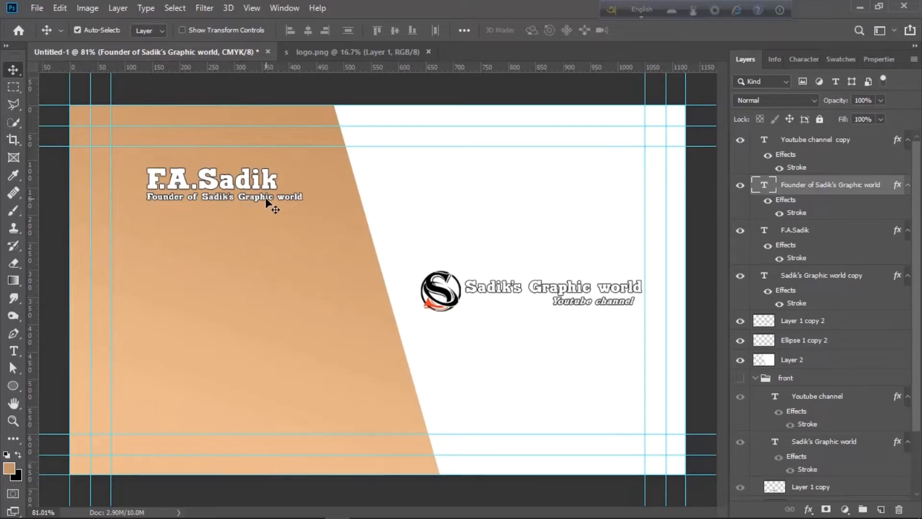
{"action": "left_click_drag", "start_coordinate": [257, 187], "coordinate": [257, 300]}
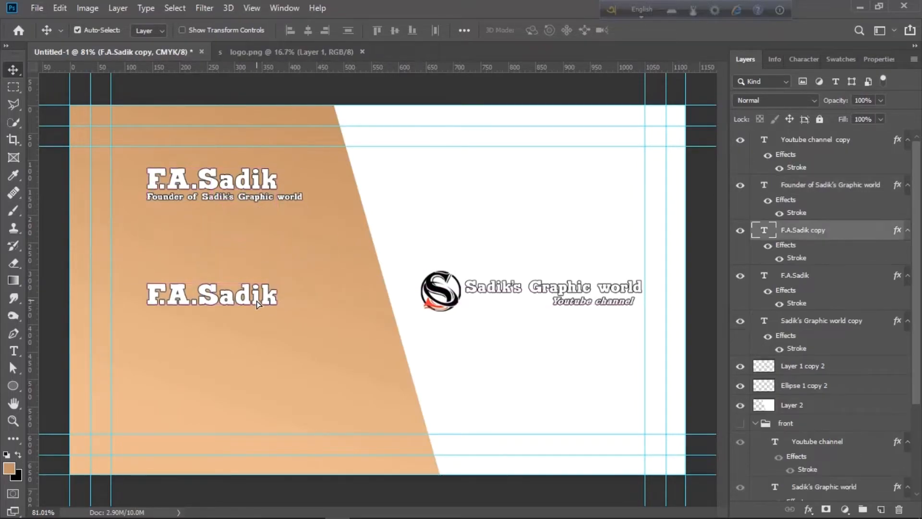
Retype the lower name copy as the street address and shrink it to about 65%
{"action": "double_click", "coordinate": [257, 300]}
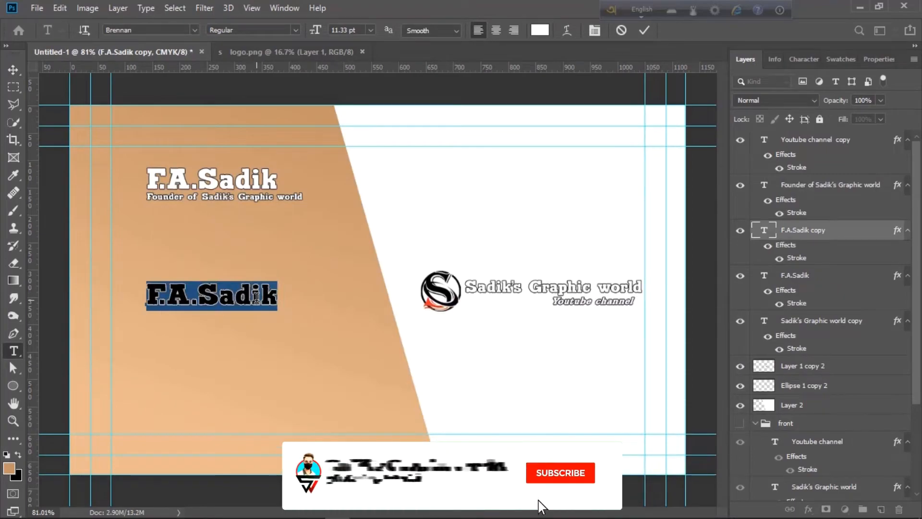
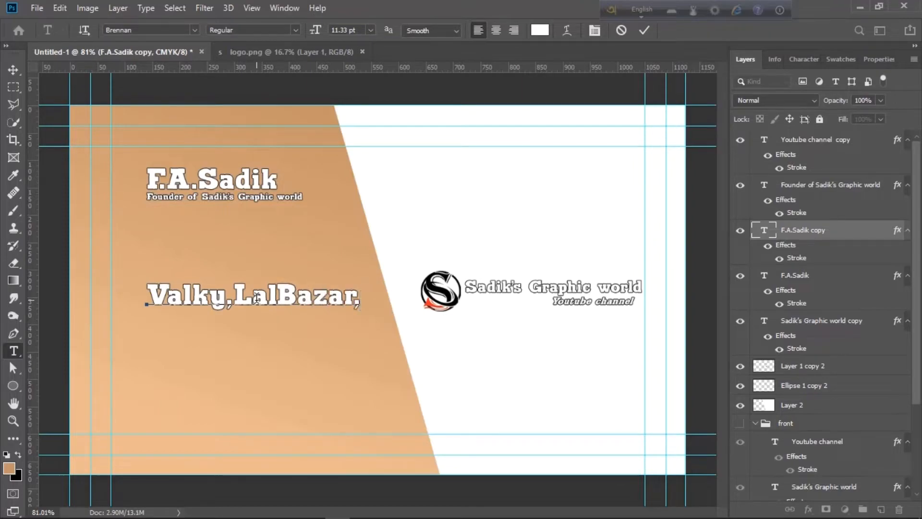
{"action": "left_click", "coordinate": [382, 298]}
{"action": "key", "text": "BackSpace"}
{"action": "type", "text": "S"}
{"action": "key", "text": "ctrl+Return"}
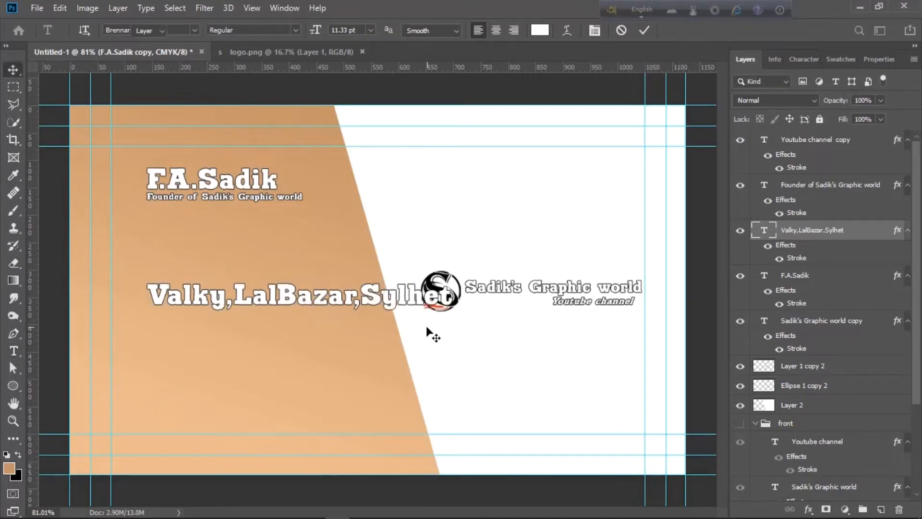
{"action": "key", "text": "ctrl+t"}
{"action": "left_click_drag", "start_coordinate": [453, 311], "coordinate": [296, 354]}
{"action": "key", "text": "Return"}
Change the next copy to the phone number and duplicate that line further down
{"action": "double_click", "coordinate": [296, 354]}
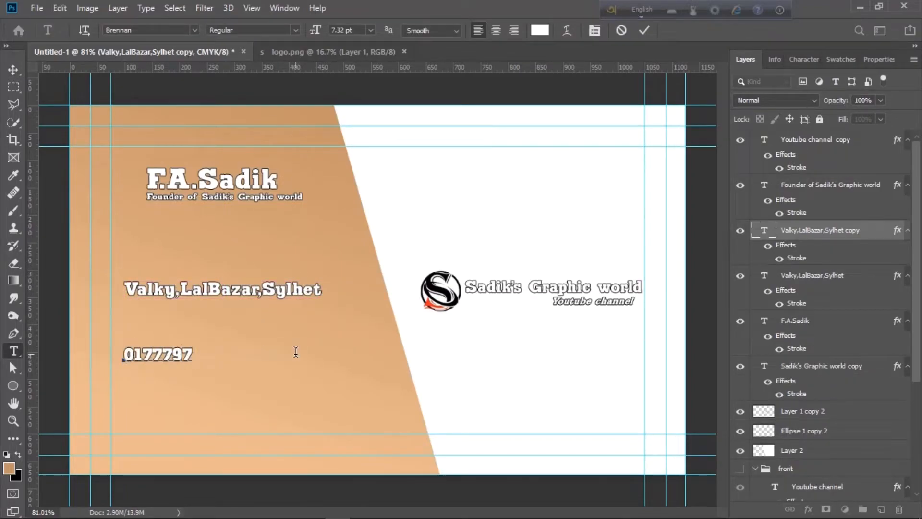
{"action": "key", "text": "ctrl+Return"}
{"action": "key", "text": "v"}
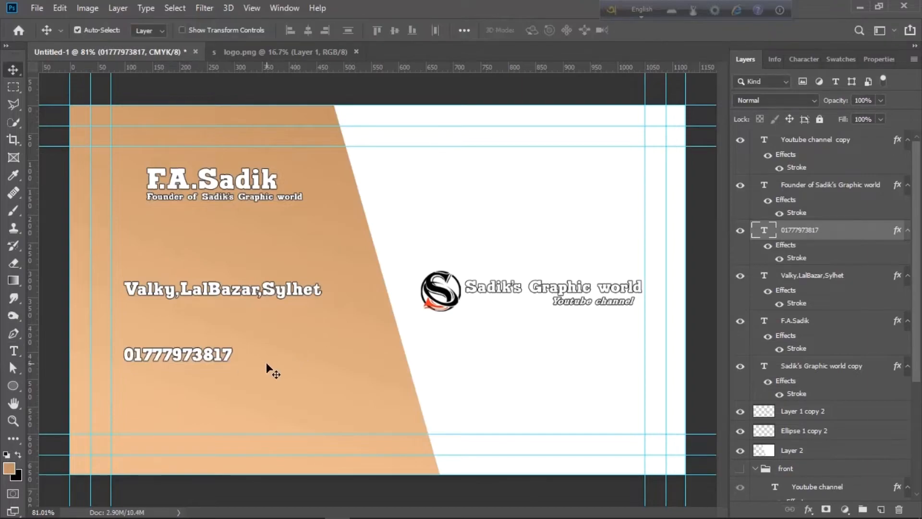
{"action": "left_click_drag", "start_coordinate": [216, 361], "coordinate": [212, 404]}
Retype the bottom copy as the e-mail address and start resizing it
{"action": "double_click", "coordinate": [213, 404]}
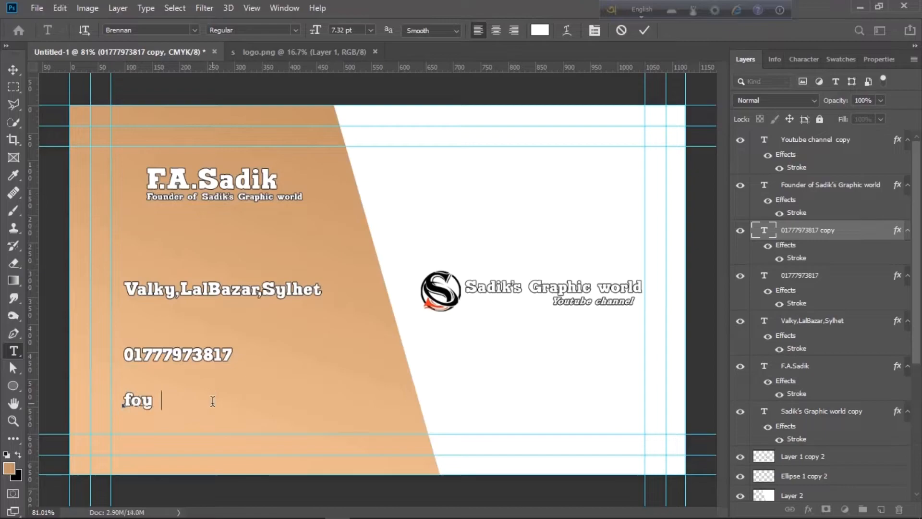
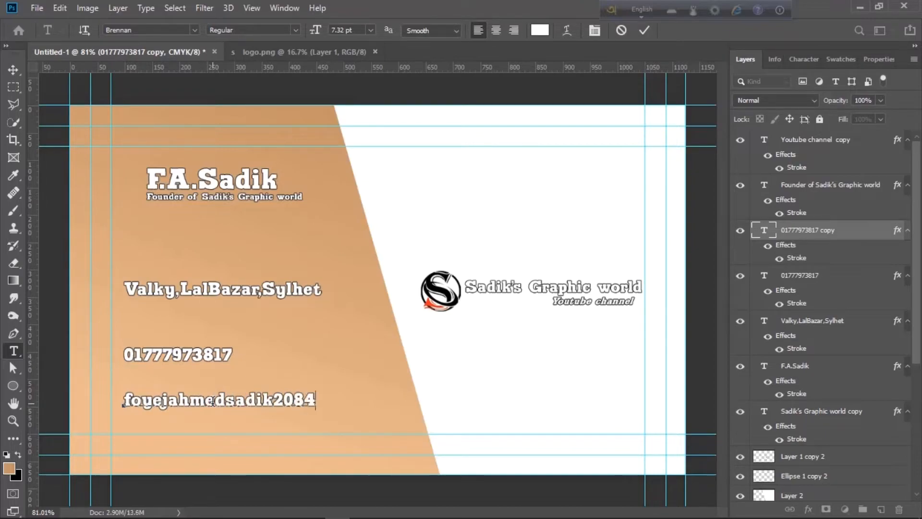
{"action": "key", "text": "ctrl+Return"}
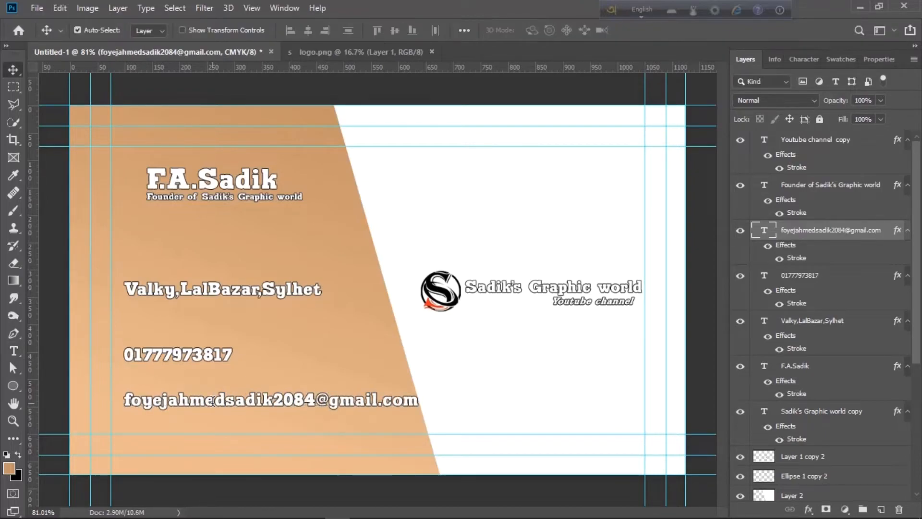
{"action": "key", "text": "ctrl+t"}
Shrink the e-mail line to about 85% and give the phone number the matching font size
{"action": "left_click_drag", "start_coordinate": [419, 409], "coordinate": [373, 407]}
{"action": "key", "text": "Return"}
{"action": "double_click", "coordinate": [295, 404]}
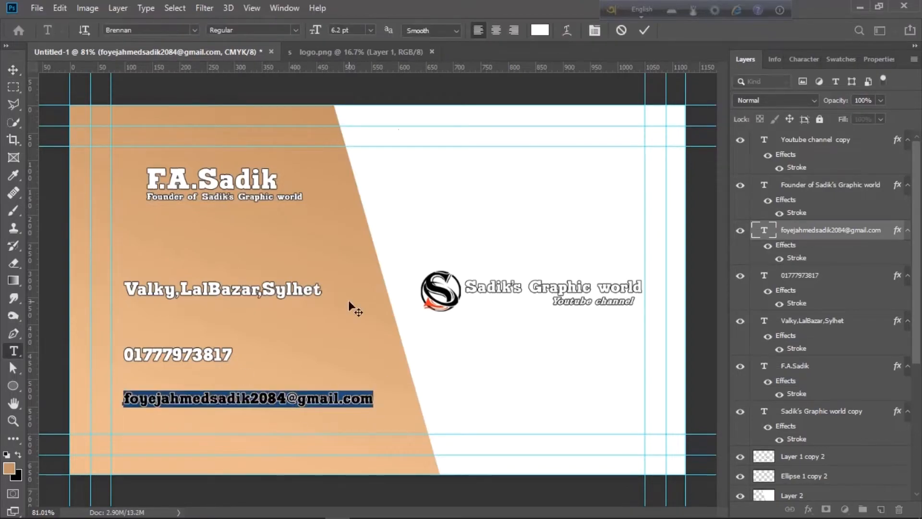
{"action": "left_click", "coordinate": [308, 30]}
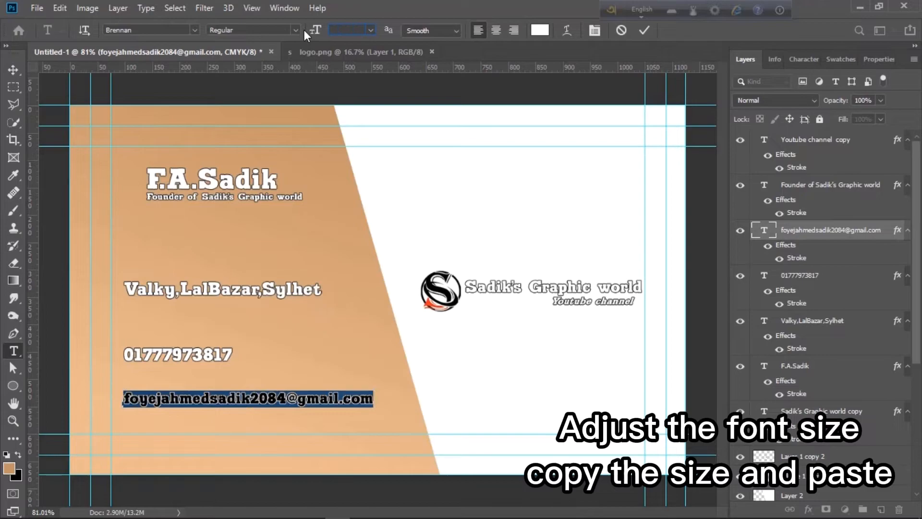
{"action": "type", "text": "6.2 pt"}
{"action": "left_click", "coordinate": [306, 336]}
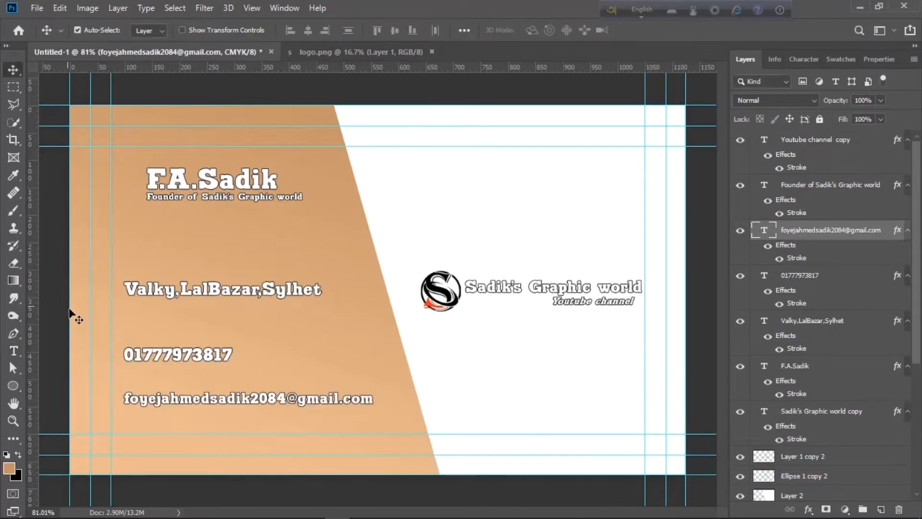
{"action": "double_click", "coordinate": [166, 354]}
{"action": "left_click_drag", "start_coordinate": [355, 29], "coordinate": [290, 29]}
{"action": "type", "text": "6.2 pt"}
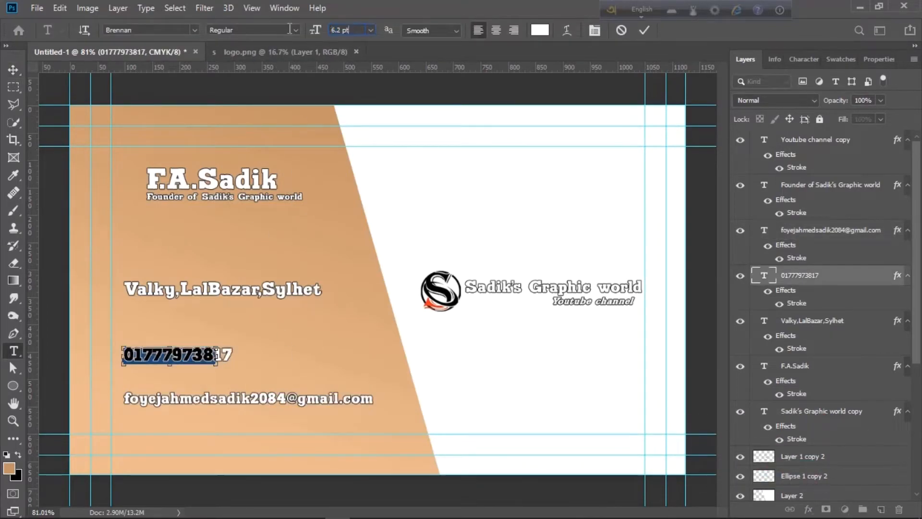
{"action": "key", "text": "ctrl+z"}
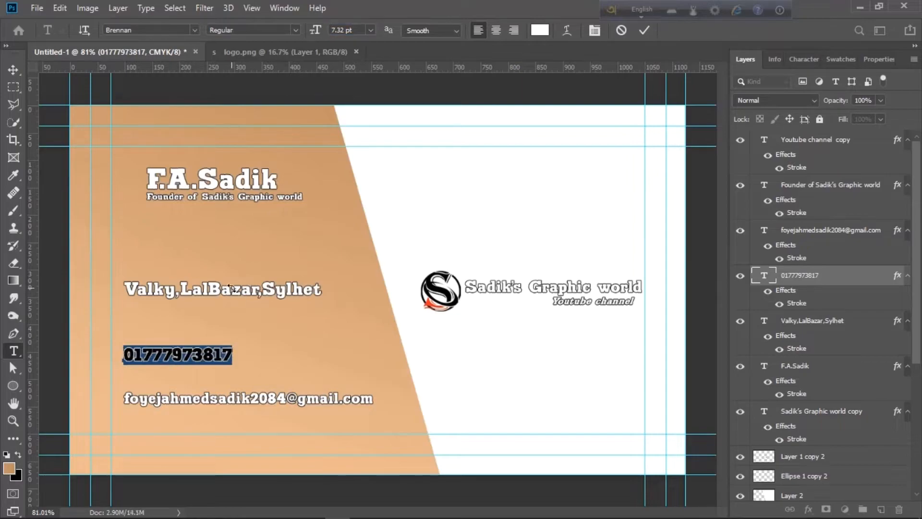
{"action": "key", "text": "ctrl+Return"}
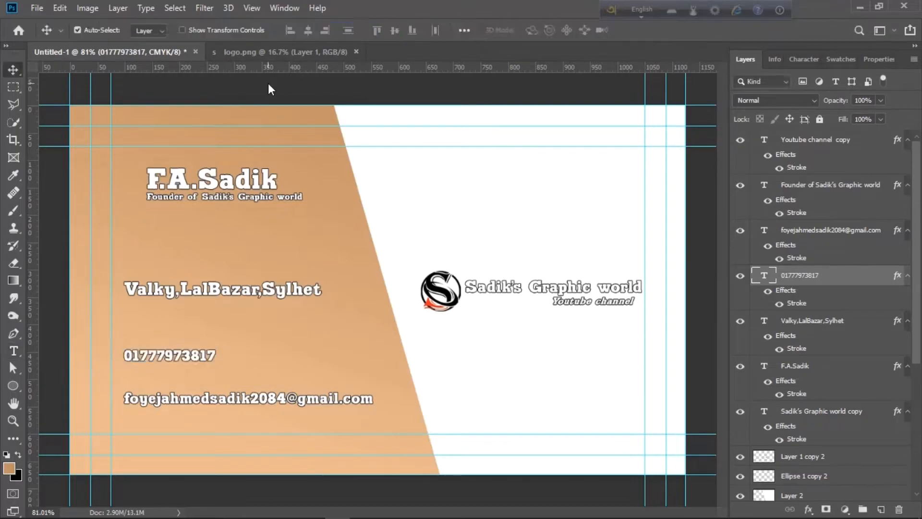
Nudge the address line down and the phone line up to even out the spacing
{"action": "double_click", "coordinate": [200, 293]}
{"action": "key", "text": "ctrl+Return"}
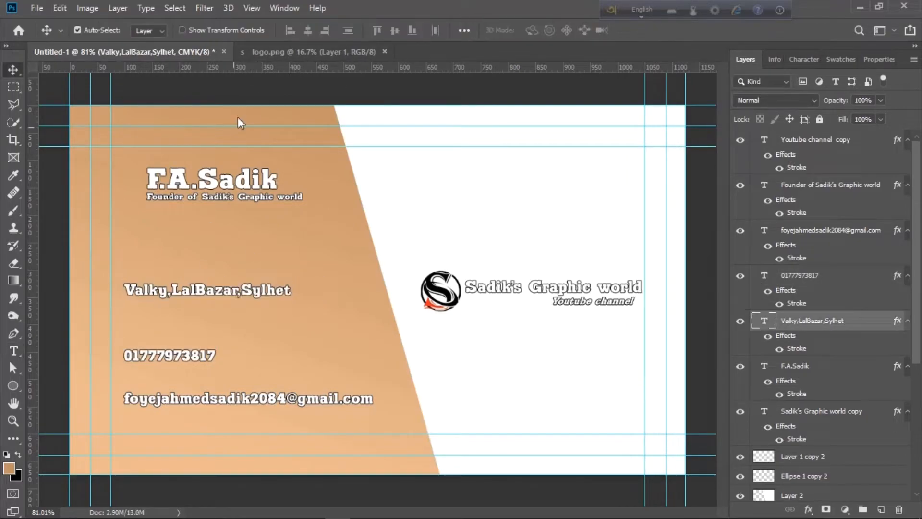
{"action": "left_click_drag", "start_coordinate": [192, 286], "coordinate": [192, 291]}
{"action": "left_click_drag", "start_coordinate": [178, 354], "coordinate": [178, 347]}
{"action": "left_click", "coordinate": [224, 391]}
Give Layer 2 a drop shadow with 4 px distance and 27 px size
{"action": "left_click", "coordinate": [480, 357]}
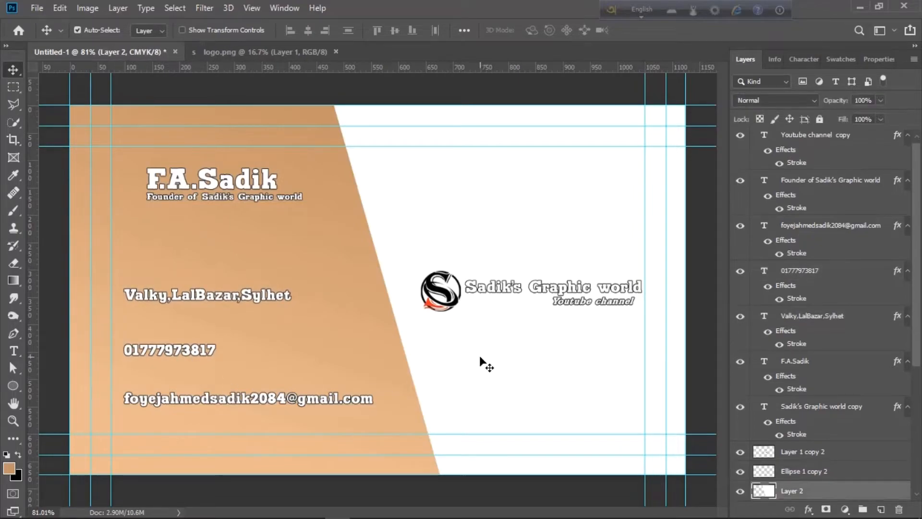
{"action": "right_click", "coordinate": [804, 493]}
{"action": "left_click", "coordinate": [722, 25]}
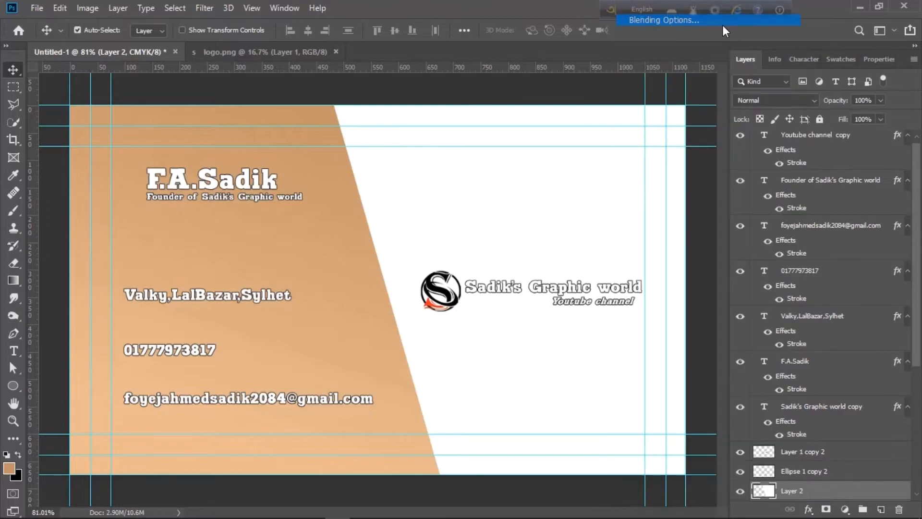
{"action": "left_click_drag", "start_coordinate": [501, 12], "coordinate": [670, 29]}
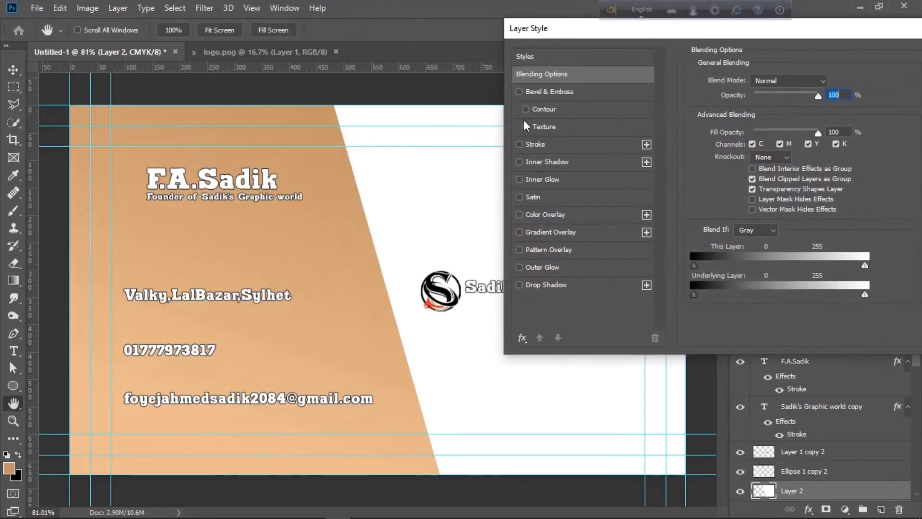
{"action": "left_click", "coordinate": [520, 285]}
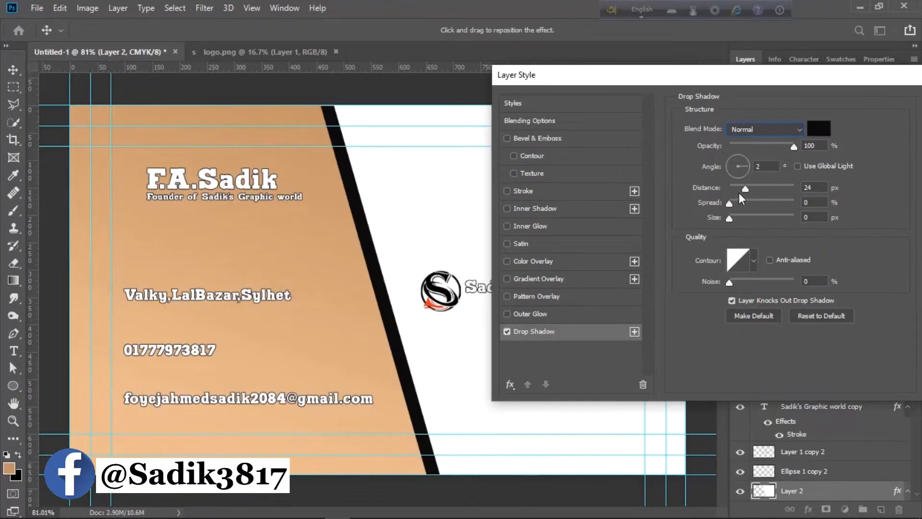
{"action": "left_click_drag", "start_coordinate": [736, 189], "coordinate": [671, 206]}
{"action": "mouse_move", "coordinate": [730, 217]}
{"action": "left_mouse_down"}
{"action": "mouse_move", "coordinate": [751, 216]}
{"action": "mouse_move", "coordinate": [741, 219]}
{"action": "left_mouse_up"}
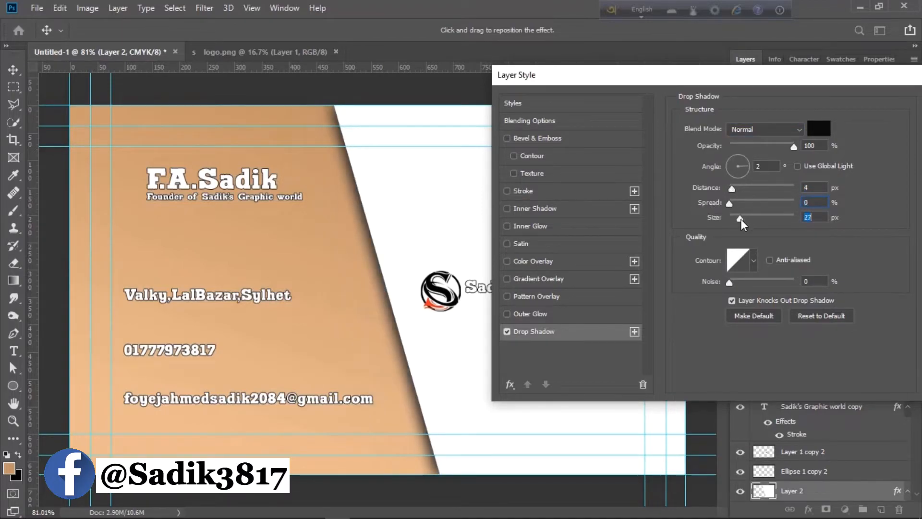
{"action": "left_click", "coordinate": [736, 125]}
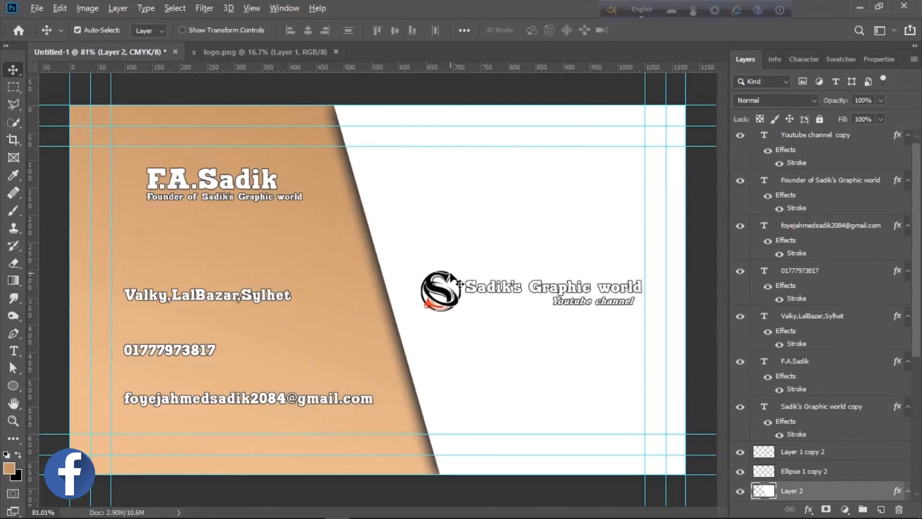
{"action": "scroll", "coordinate": [450, 273], "scroll_direction": "down", "scroll_amount": 2}
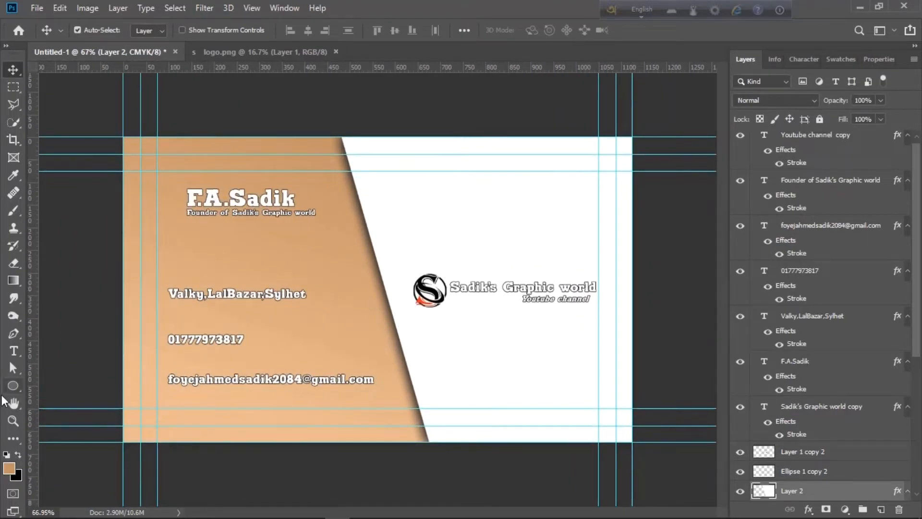
Draw a thin rectangle bar under the address line with black fill and no stroke
{"action": "right_click", "coordinate": [12, 386]}
{"action": "left_click", "coordinate": [72, 383]}
{"action": "left_click_drag", "start_coordinate": [164, 308], "coordinate": [389, 304]}
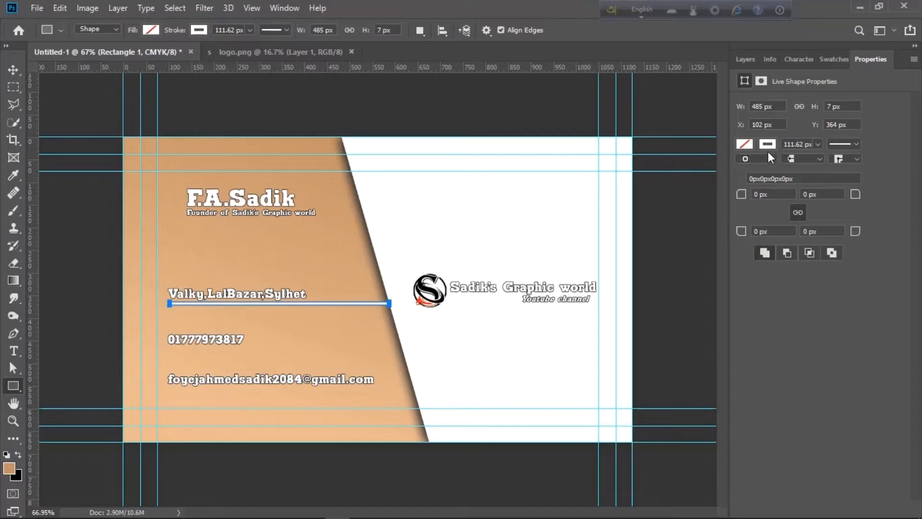
{"action": "left_click_drag", "start_coordinate": [811, 161], "coordinate": [742, 145]}
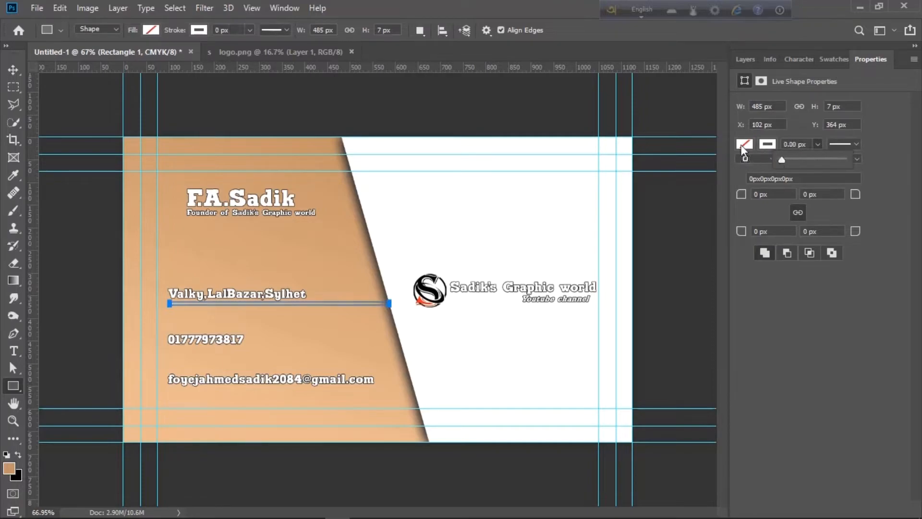
{"action": "left_click", "coordinate": [745, 144]}
{"action": "left_click", "coordinate": [746, 215]}
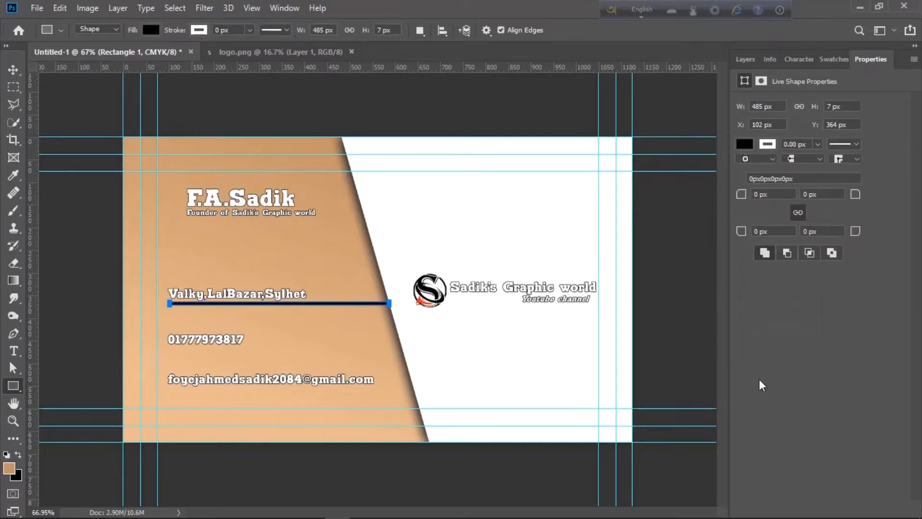
{"action": "key", "text": "Return"}
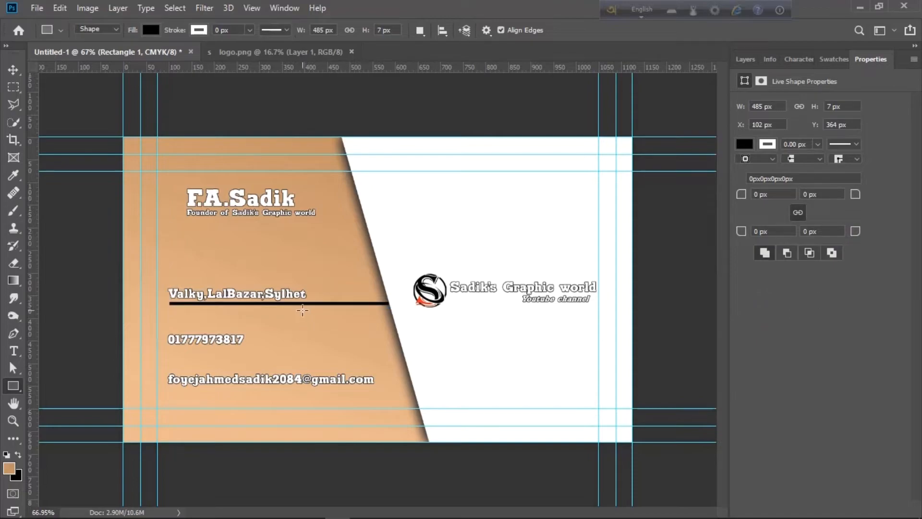
{"action": "left_click", "coordinate": [746, 59]}
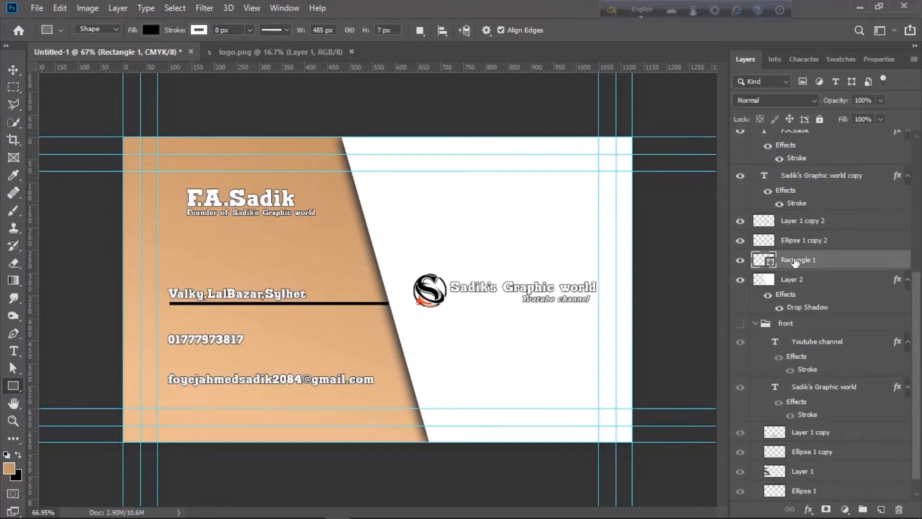
Duplicate the black bar and position the copy beneath the phone number
{"action": "key", "text": "ctrl+j"}
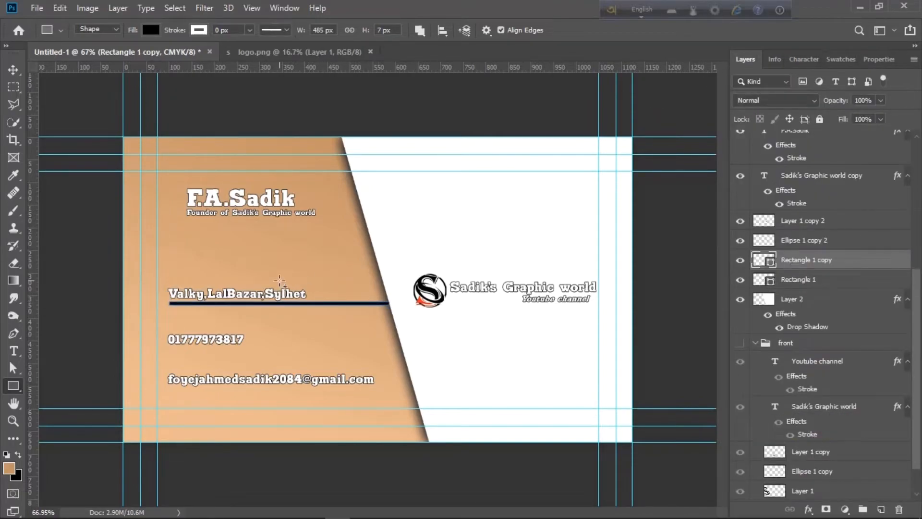
{"action": "left_click", "coordinate": [13, 70]}
{"action": "key", "text": "shift+Down"}
{"action": "key", "text": "shift+Down"}
{"action": "key", "text": "shift+Down"}
{"action": "key", "text": "shift+Down"}
{"action": "key", "text": "shift+Down"}
{"action": "key", "text": "shift+Down"}
{"action": "key", "text": "shift+Down"}
{"action": "key", "text": "shift+Down"}
{"action": "key", "text": "shift+Down"}
{"action": "key", "text": "shift+Down"}
{"action": "key", "text": "shift+Down"}
{"action": "key", "text": "shift+Down"}
{"action": "key", "text": "shift+Down"}
{"action": "key", "text": "shift+Down"}
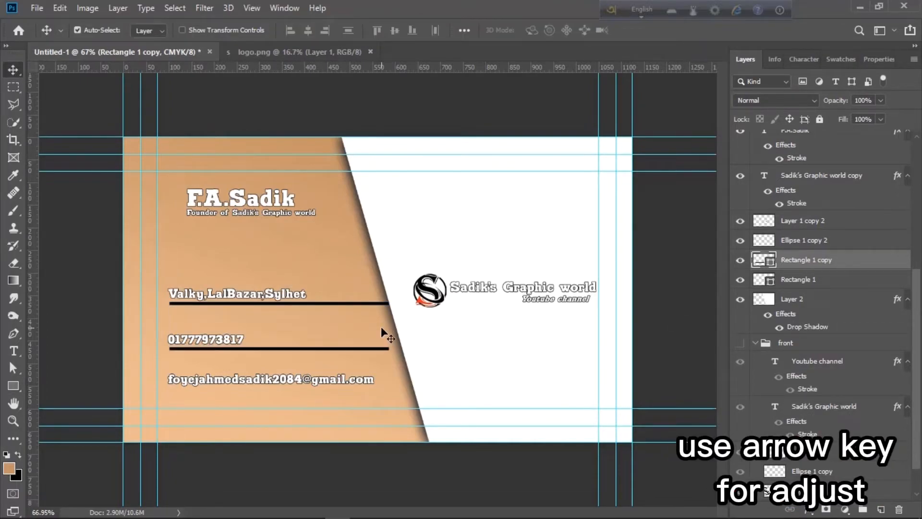
{"action": "key", "text": "shift+Down"}
{"action": "key", "text": "shift+Down"}
{"action": "key", "text": "shift+Down"}
{"action": "key", "text": "shift+Down"}
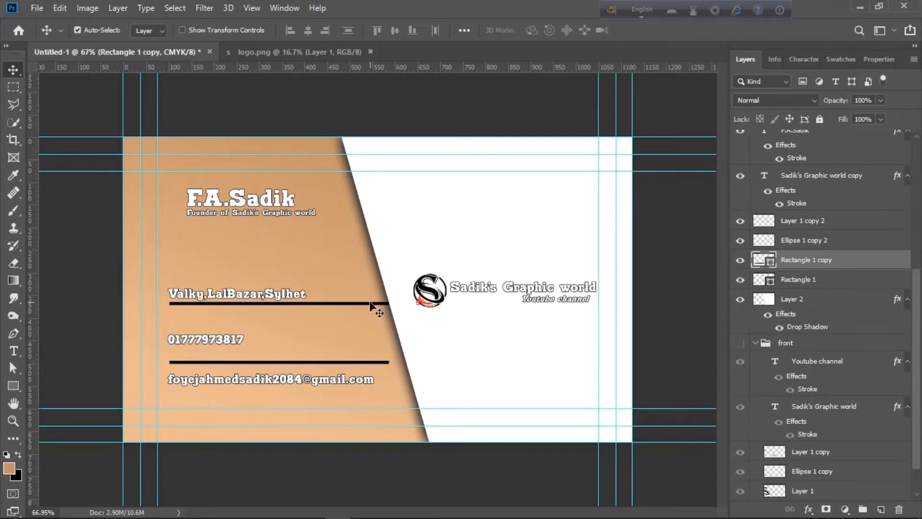
{"action": "left_click", "coordinate": [365, 303]}
{"action": "left_click", "coordinate": [821, 262]}
{"action": "key", "text": "shift+Down"}
{"action": "key", "text": "shift+Down"}
{"action": "key", "text": "shift+Down"}
{"action": "key", "text": "ctrl+z"}
{"action": "key", "text": "ctrl+z"}
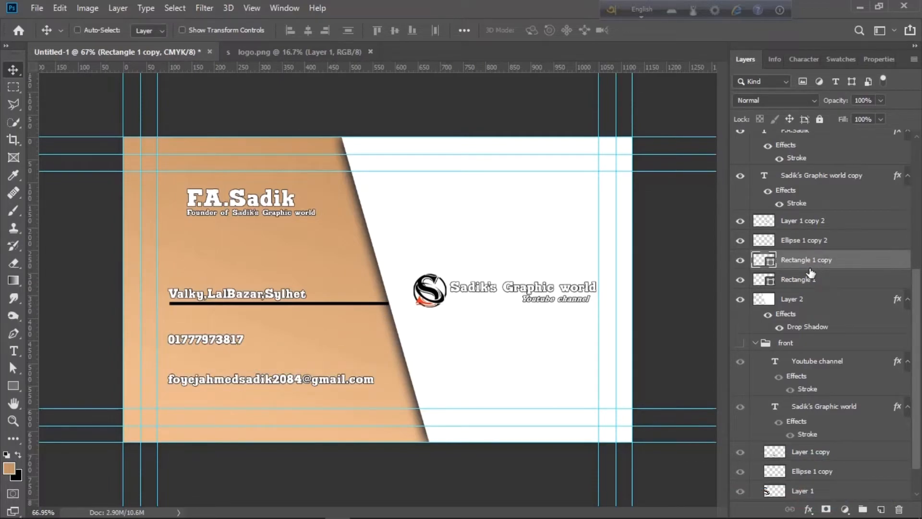
{"action": "key", "text": "ctrl+shift+z"}
{"action": "key", "text": "ctrl+shift+z"}
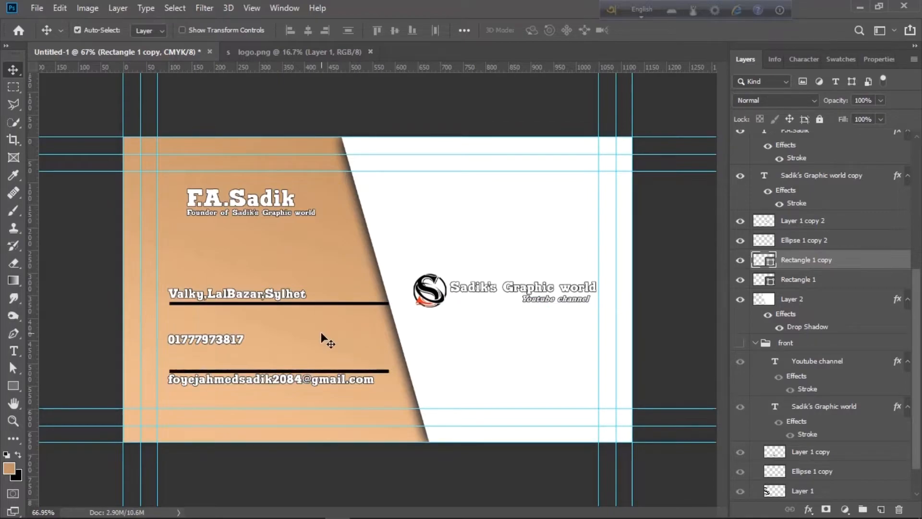
{"action": "key", "text": "Up"}
{"action": "key", "text": "Up"}
{"action": "key", "text": "Up"}
{"action": "key", "text": "Up"}
{"action": "key", "text": "Up"}
{"action": "key", "text": "Up"}
{"action": "key", "text": "Up"}
{"action": "key", "text": "Up"}
{"action": "key", "text": "Up"}
{"action": "key", "text": "Up"}
{"action": "key", "text": "Up"}
{"action": "key", "text": "Up"}
{"action": "key", "text": "Up"}
{"action": "key", "text": "Up"}
{"action": "key", "text": "Up"}
{"action": "key", "text": "Up"}
{"action": "key", "text": "Up"}
{"action": "key", "text": "Up"}
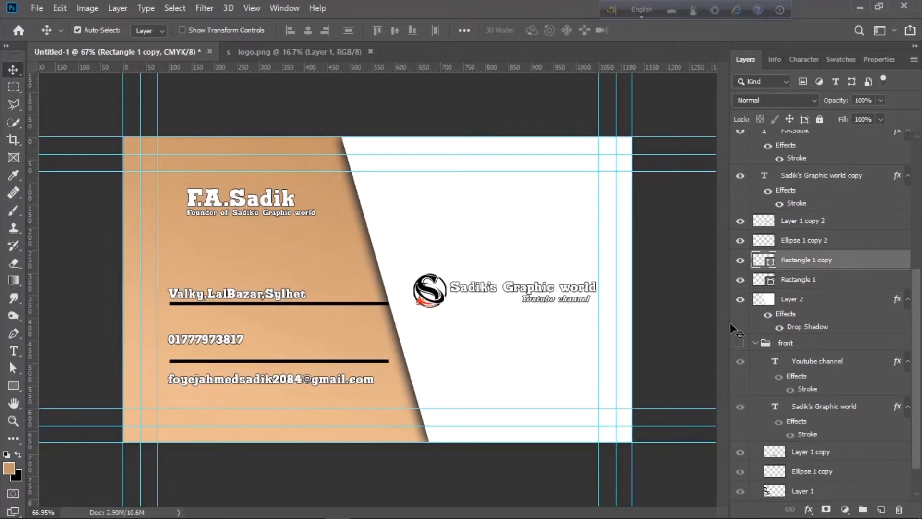
Fine-tune the top bar below the address and the second bar below the phone number
{"action": "left_click", "coordinate": [854, 281]}
{"action": "key", "text": "Down"}
{"action": "key", "text": "Down"}
{"action": "key", "text": "Down"}
{"action": "key", "text": "Down"}
{"action": "key", "text": "Down"}
{"action": "key", "text": "Down"}
{"action": "key", "text": "Down"}
{"action": "key", "text": "Down"}
{"action": "key", "text": "Down"}
{"action": "key", "text": "Down"}
{"action": "key", "text": "Down"}
{"action": "key", "text": "Down"}
{"action": "key", "text": "Down"}
{"action": "key", "text": "Down"}
{"action": "key", "text": "Down"}
{"action": "key", "text": "Down"}
{"action": "key", "text": "Down"}
{"action": "key", "text": "Down"}
{"action": "key", "text": "Down"}
{"action": "key", "text": "Down"}
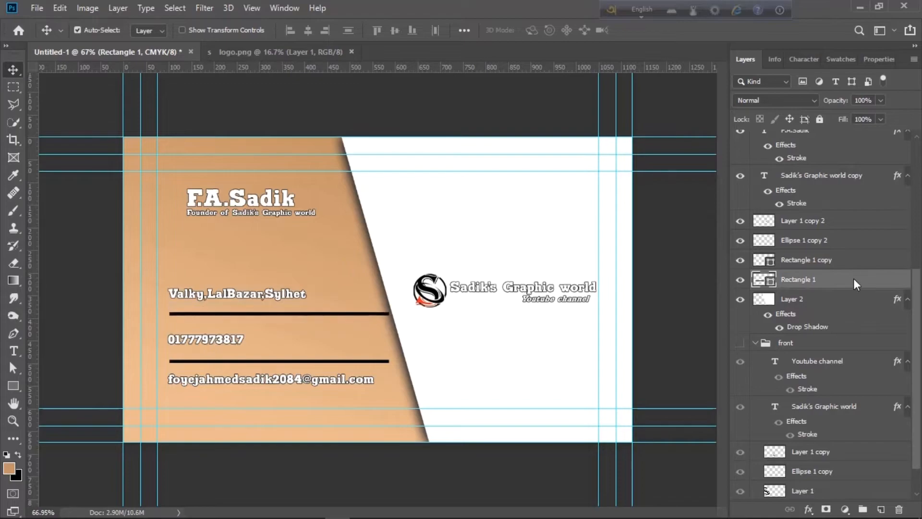
{"action": "left_click", "coordinate": [377, 361]}
{"action": "key", "text": "Up"}
{"action": "key", "text": "Up"}
{"action": "key", "text": "Up"}
{"action": "key", "text": "Up"}
{"action": "key", "text": "Up"}
{"action": "key", "text": "Up"}
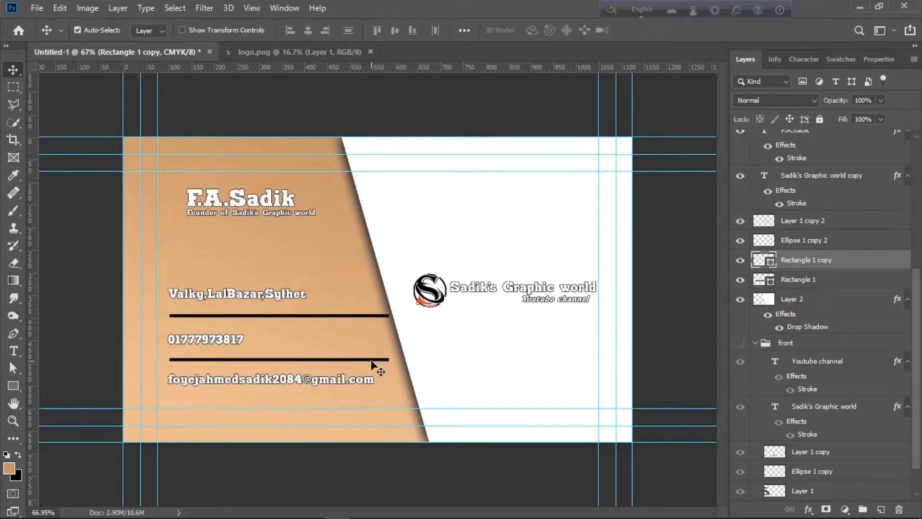
{"action": "key", "text": "ctrl"}
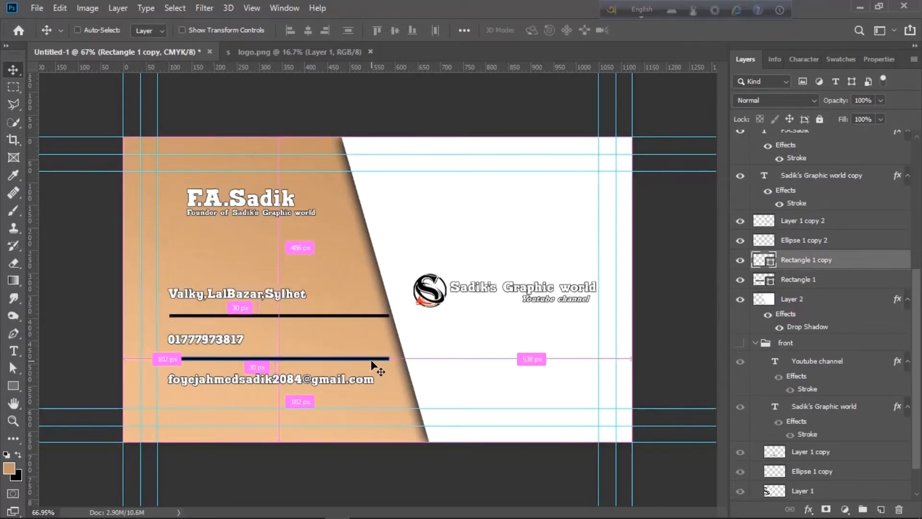
Duplicate a third bar under the e-mail line and nudge the e-mail text down slightly
{"action": "key", "text": "ctrl+j"}
{"action": "key", "text": "shift+Down"}
{"action": "key", "text": "shift+Down"}
{"action": "key", "text": "shift+Down"}
{"action": "key", "text": "shift+Down"}
{"action": "key", "text": "shift+Down"}
{"action": "key", "text": "shift+Down"}
{"action": "key", "text": "shift+Down"}
{"action": "key", "text": "shift+Down"}
{"action": "key", "text": "shift+Down"}
{"action": "key", "text": "shift+Down"}
{"action": "key", "text": "shift+Down"}
{"action": "key", "text": "shift+Down"}
{"action": "key", "text": "shift+Down"}
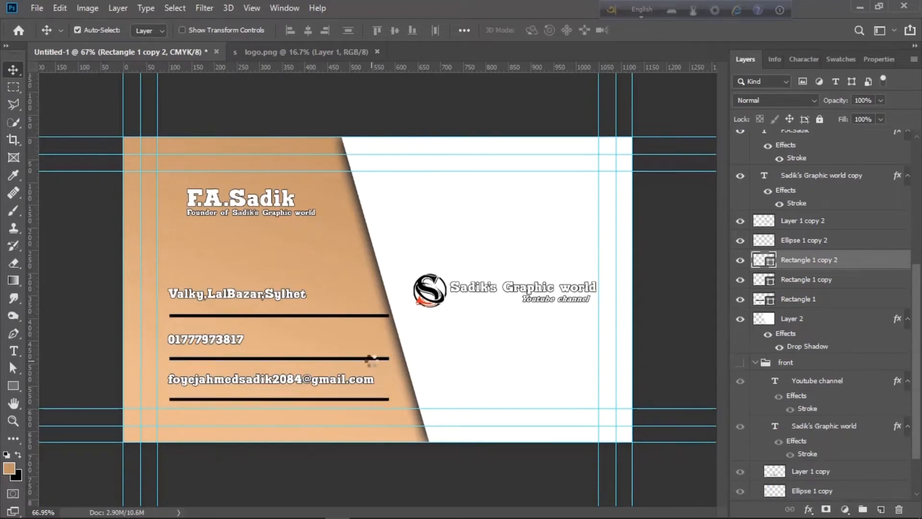
{"action": "key", "text": "shift+Down"}
{"action": "key", "text": "shift+Up"}
{"action": "key", "text": "shift+Down"}
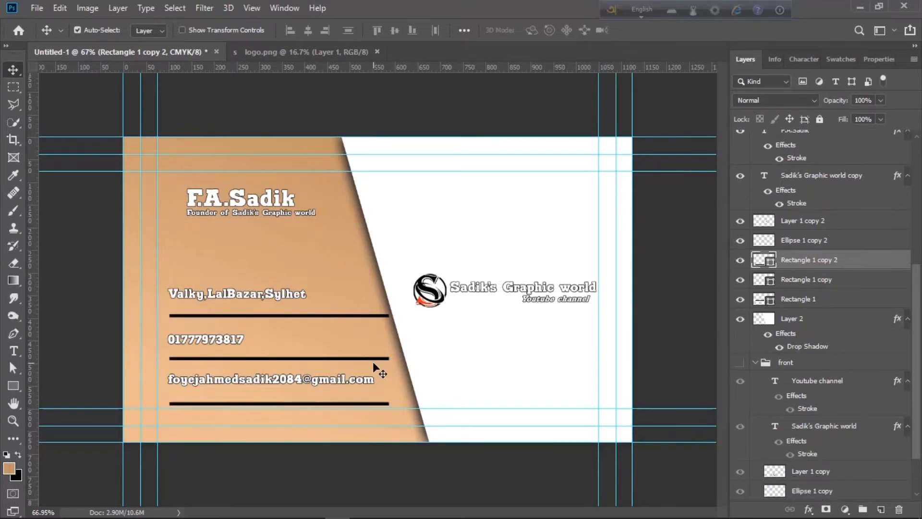
{"action": "key", "text": "Up"}
{"action": "key", "text": "Up"}
{"action": "left_click", "coordinate": [371, 384]}
{"action": "key", "text": "Down"}
{"action": "key", "text": "Down"}
{"action": "key", "text": "Down"}
{"action": "key", "text": "Down"}
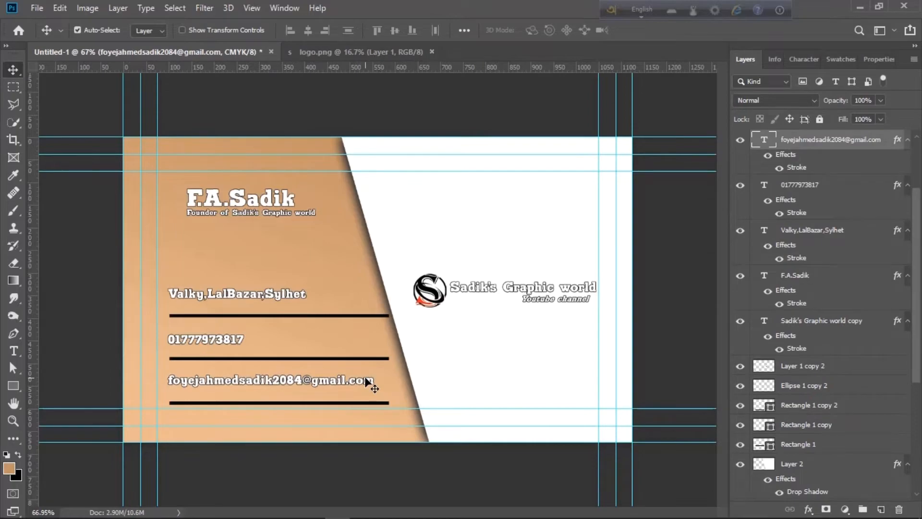
{"action": "left_click", "coordinate": [232, 341]}
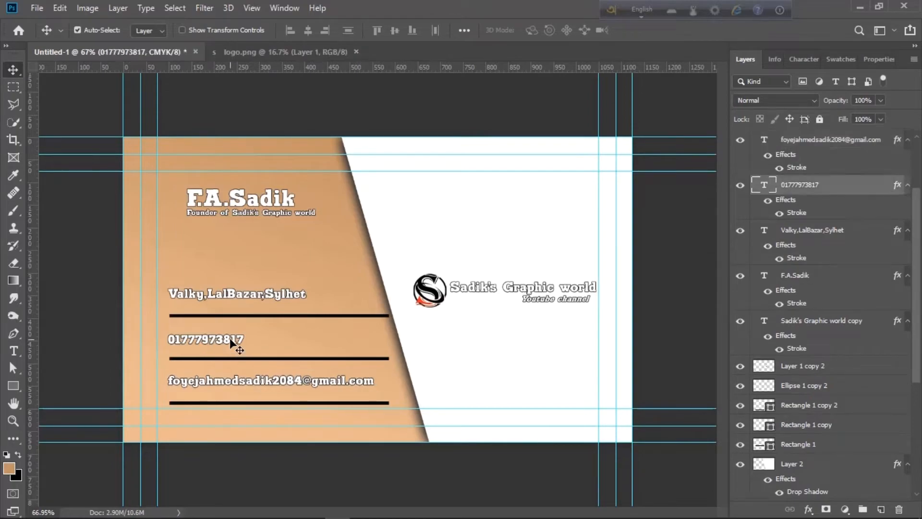
{"action": "left_click", "coordinate": [383, 359]}
Stretch the middle divider bar out toward the slanted edge
{"action": "key", "text": "ctrl+t"}
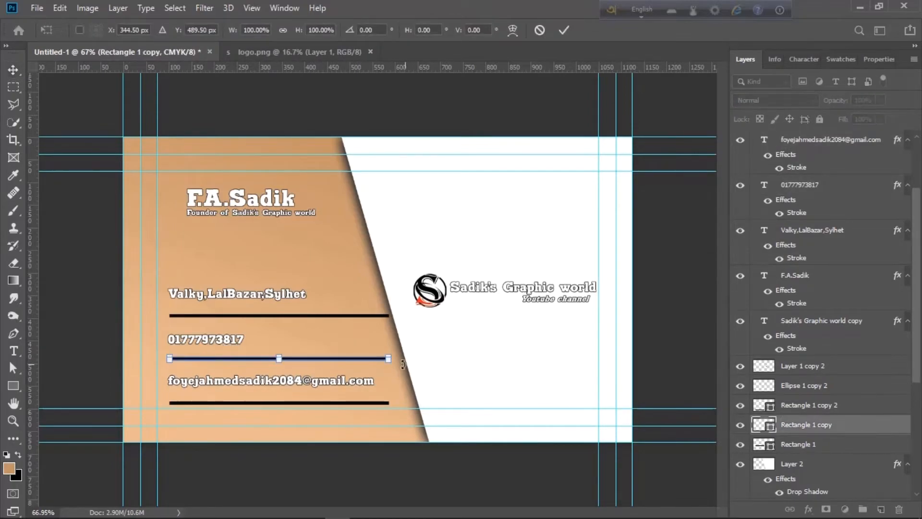
{"action": "scroll", "coordinate": [386, 367], "scroll_direction": "up", "scroll_amount": 5}
{"action": "scroll", "coordinate": [395, 403], "scroll_direction": "up", "scroll_amount": 5}
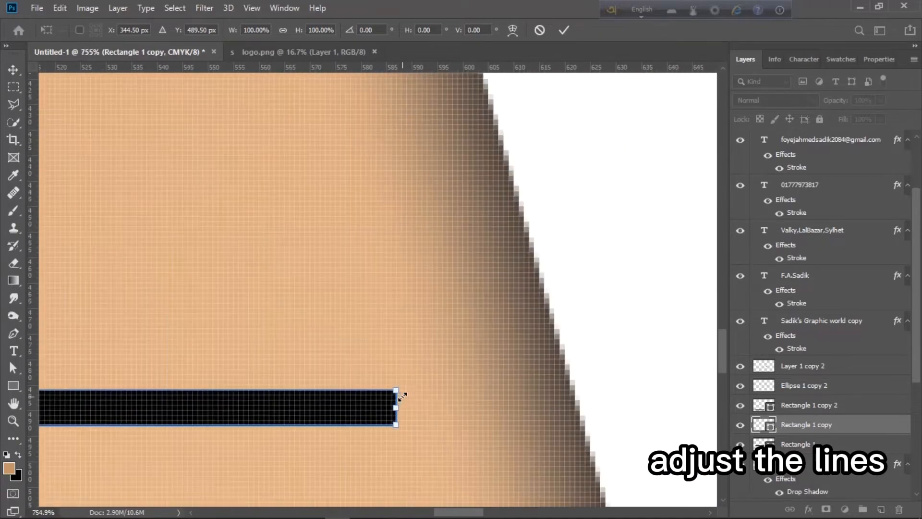
{"action": "left_click_drag", "start_coordinate": [397, 410], "coordinate": [594, 407]}
{"action": "scroll", "coordinate": [595, 406], "scroll_direction": "up", "scroll_amount": 5}
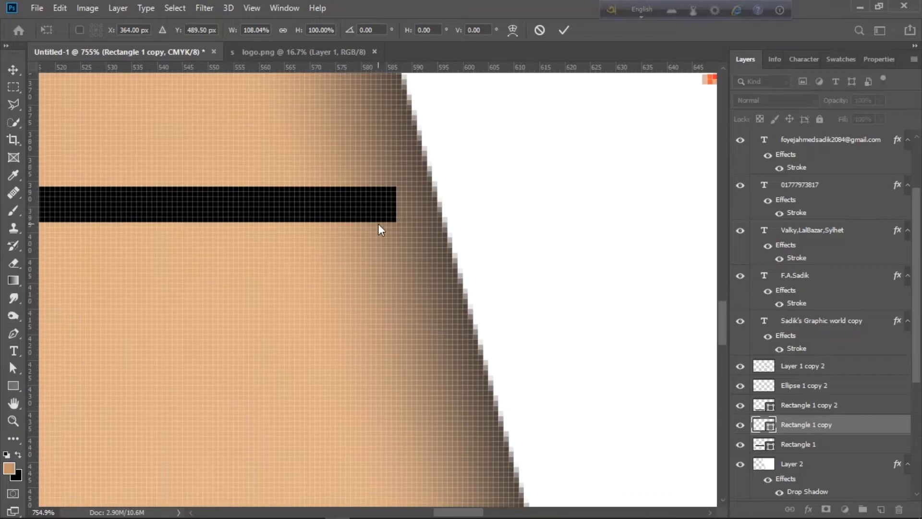
{"action": "key", "text": "Return"}
Stretch the top divider bar out toward the slanted edge
{"action": "left_click", "coordinate": [370, 214]}
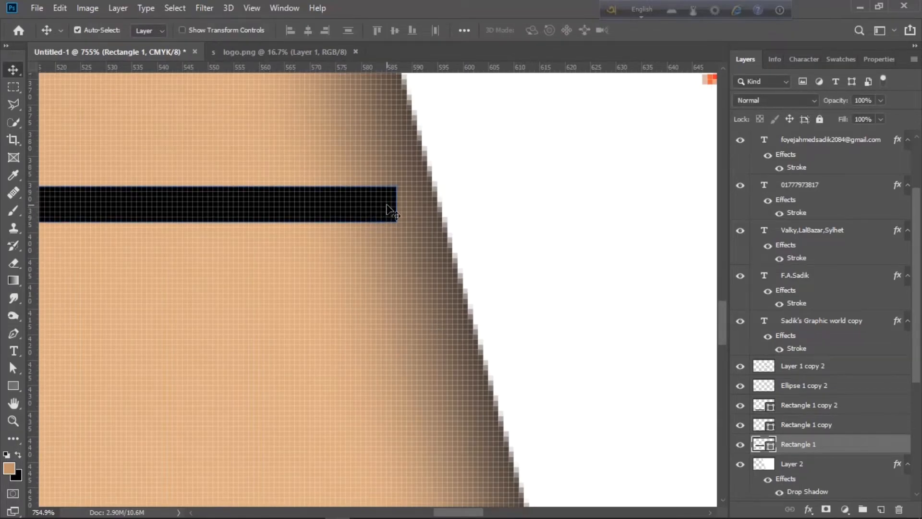
{"action": "key", "text": "ctrl+t"}
{"action": "left_click", "coordinate": [425, 217]}
{"action": "scroll", "coordinate": [368, 332], "scroll_direction": "down", "scroll_amount": 5}
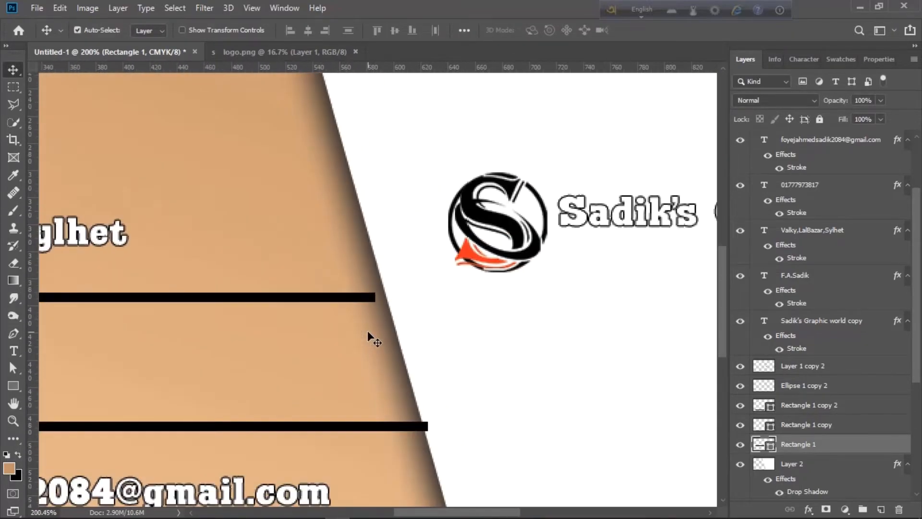
{"action": "scroll", "coordinate": [374, 274], "scroll_direction": "up", "scroll_amount": 3}
{"action": "key", "text": "ctrl+t"}
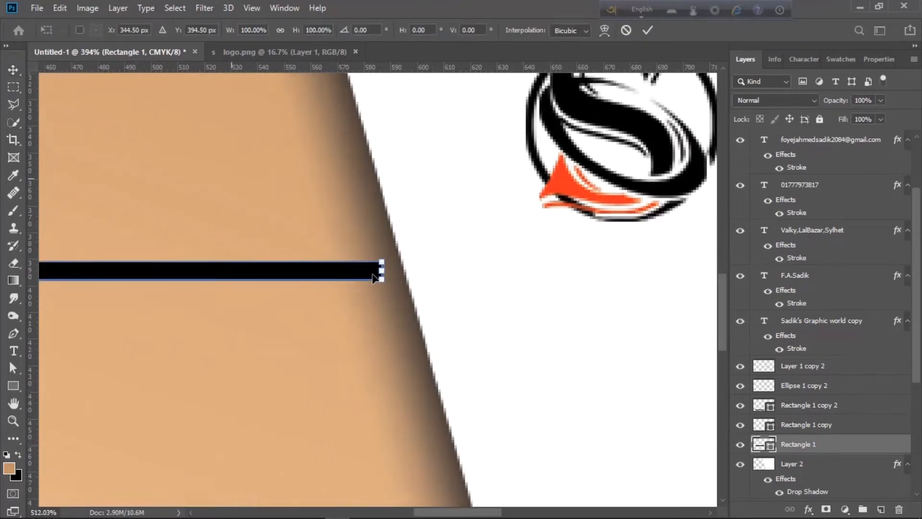
{"action": "scroll", "coordinate": [386, 274], "scroll_direction": "up", "scroll_amount": 3}
{"action": "left_click_drag", "start_coordinate": [392, 268], "coordinate": [530, 262]}
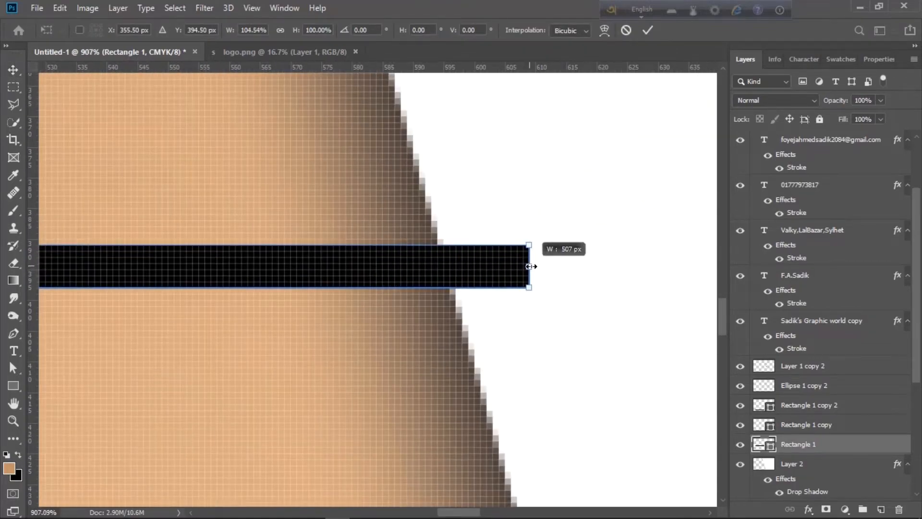
{"action": "scroll", "coordinate": [495, 282], "scroll_direction": "down", "scroll_amount": 8}
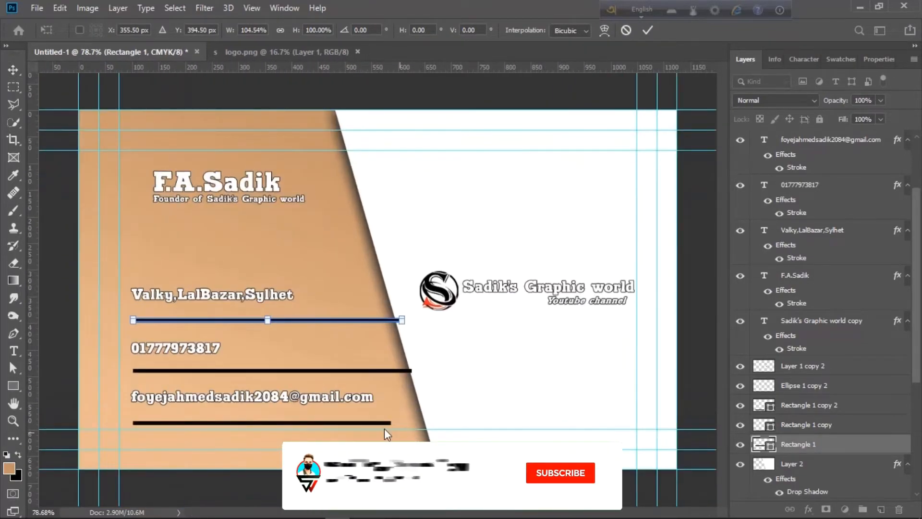
{"action": "key", "text": "Return"}
{"action": "scroll", "coordinate": [382, 423], "scroll_direction": "up", "scroll_amount": 2}
{"action": "scroll", "coordinate": [382, 425], "scroll_direction": "up", "scroll_amount": 3}
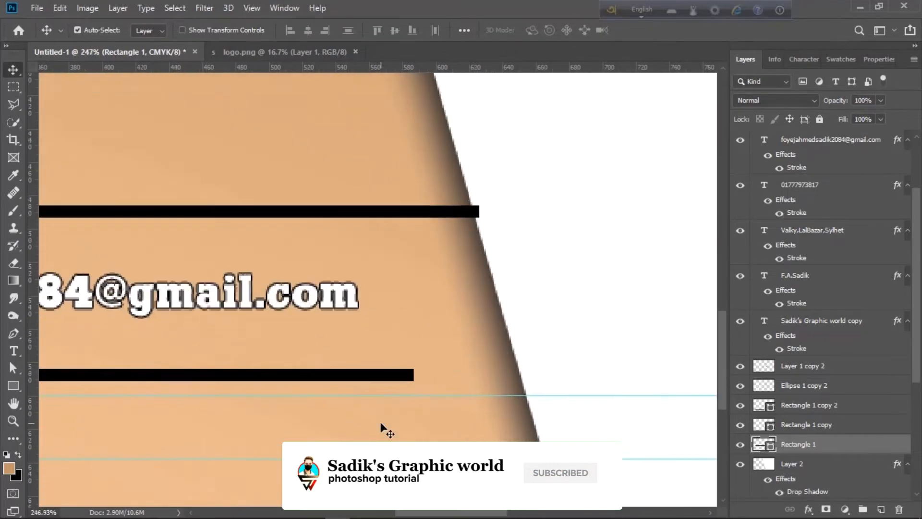
Lengthen the bottom divider bar, then move all three bar layers below Layer 2
{"action": "left_click", "coordinate": [418, 356]}
{"action": "key", "text": "ctrl+t"}
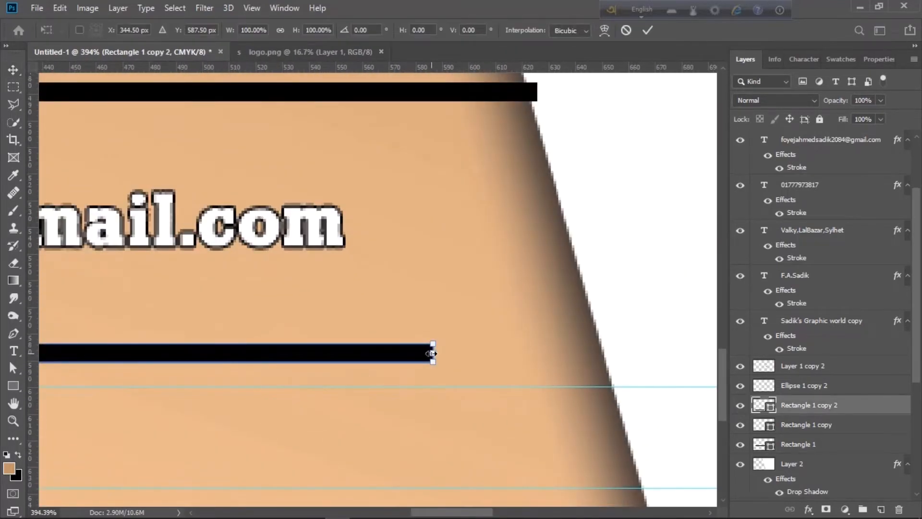
{"action": "left_click_drag", "start_coordinate": [432, 354], "coordinate": [447, 354]}
{"action": "key", "text": "ctrl+z"}
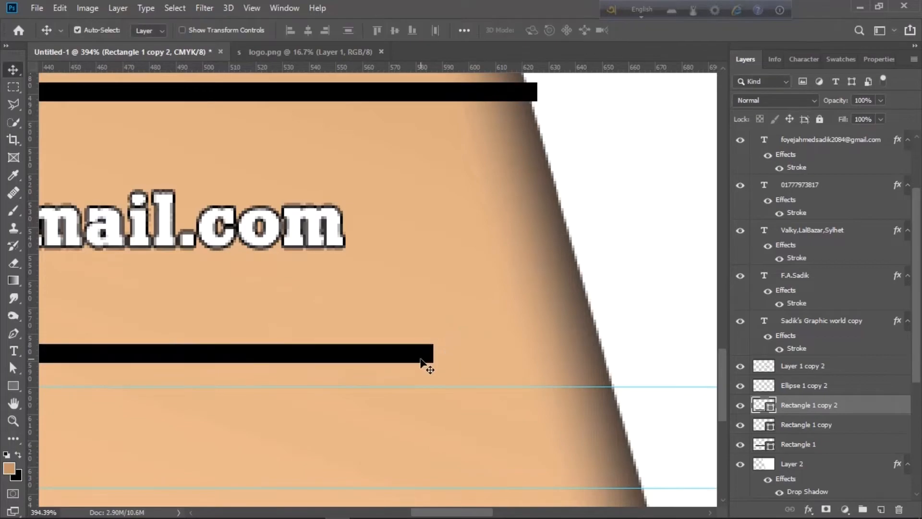
{"action": "left_click_drag", "start_coordinate": [431, 356], "coordinate": [628, 354]}
{"action": "key", "text": "Return"}
{"action": "scroll", "coordinate": [585, 347], "scroll_direction": "down", "scroll_amount": 3}
{"action": "scroll", "coordinate": [584, 347], "scroll_direction": "down", "scroll_amount": 5}
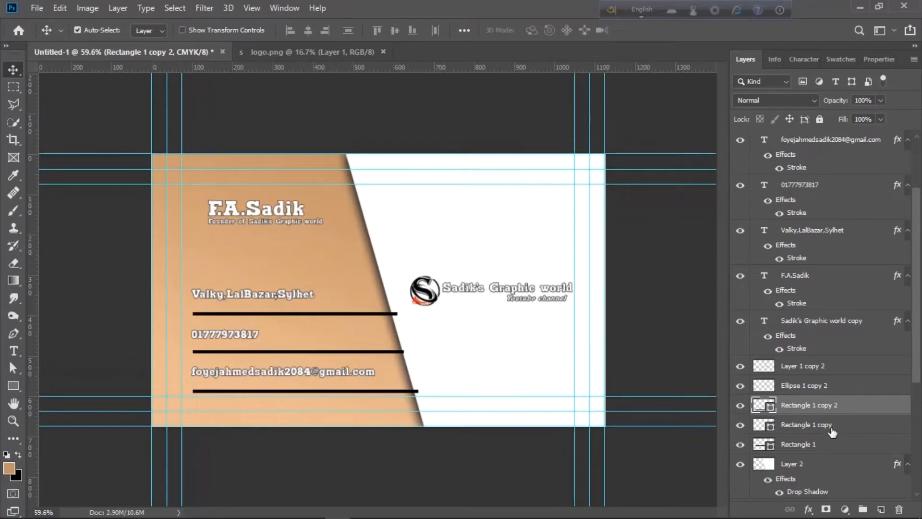
{"action": "left_click", "coordinate": [819, 443], "text": "shift"}
{"action": "left_click_drag", "start_coordinate": [818, 443], "coordinate": [807, 499]}
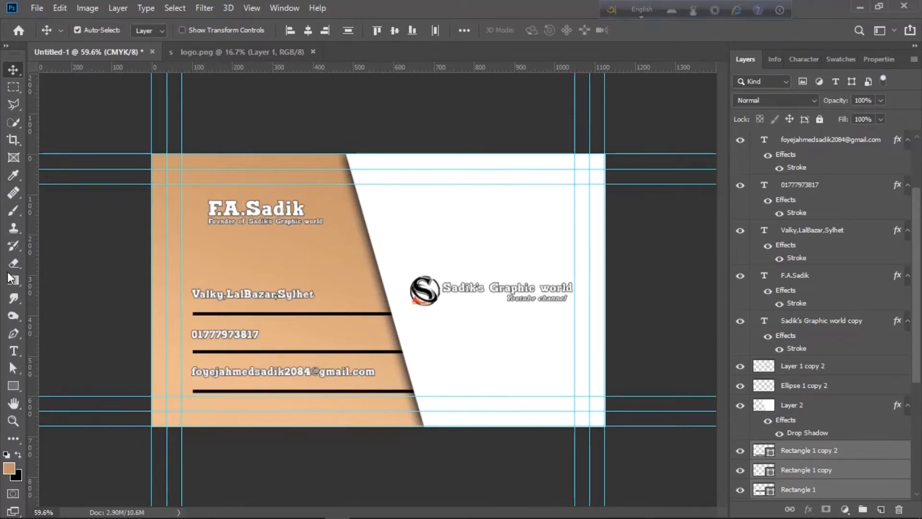
Draw a small black rectangle at the tan panel's slanted edge beside the address
{"action": "left_click", "coordinate": [13, 386]}
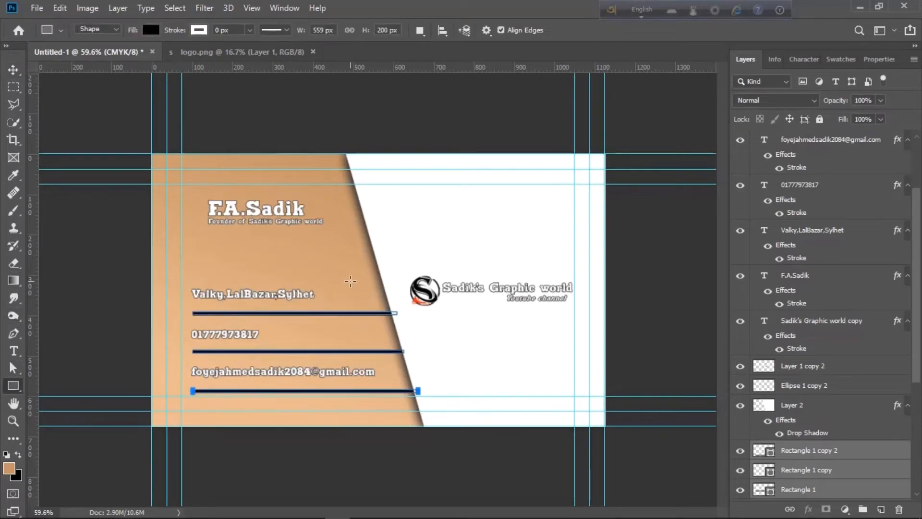
{"action": "left_click_drag", "start_coordinate": [350, 281], "coordinate": [392, 306]}
{"action": "scroll", "coordinate": [354, 294], "scroll_direction": "up", "scroll_amount": 5}
{"action": "scroll", "coordinate": [354, 291], "scroll_direction": "down", "scroll_amount": 1}
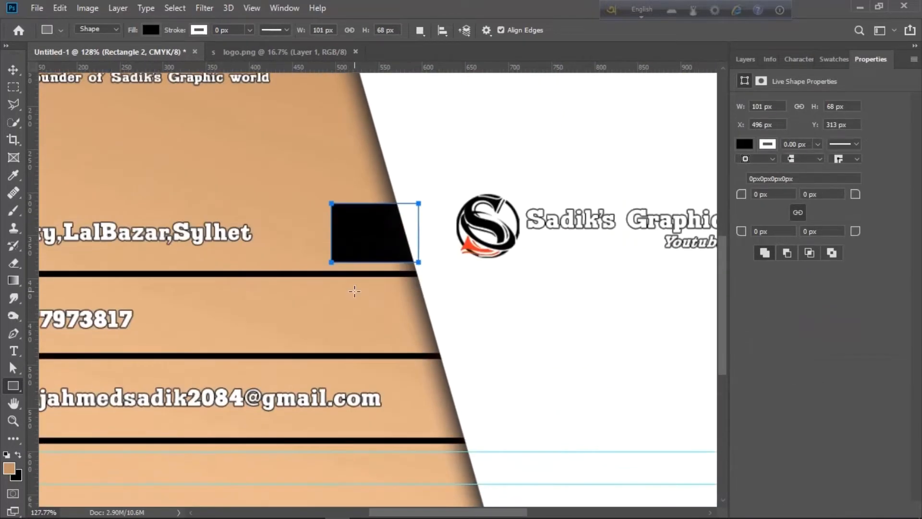
{"action": "scroll", "coordinate": [355, 291], "scroll_direction": "up", "scroll_amount": 1}
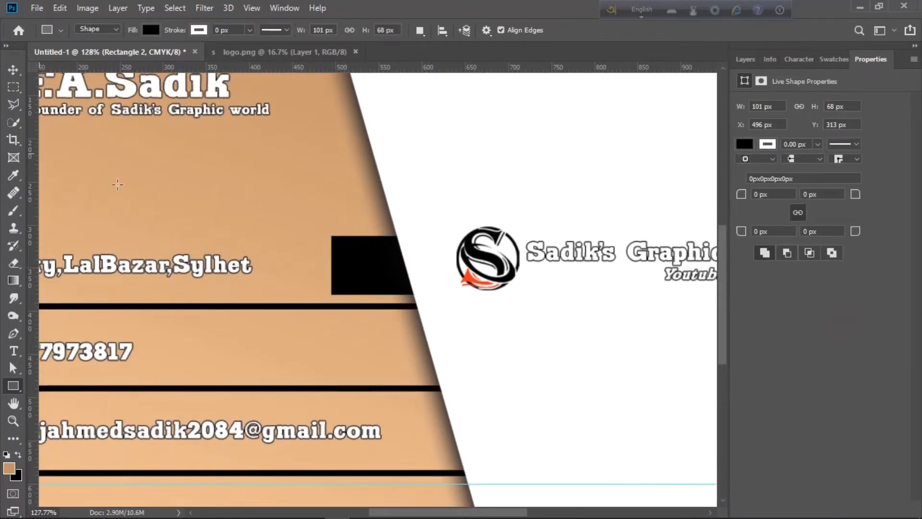
Skew the rectangle into a parallelogram, rasterize Rectangle 2, and enlarge it slightly
{"action": "left_click", "coordinate": [13, 70]}
{"action": "key", "text": "ctrl+t"}
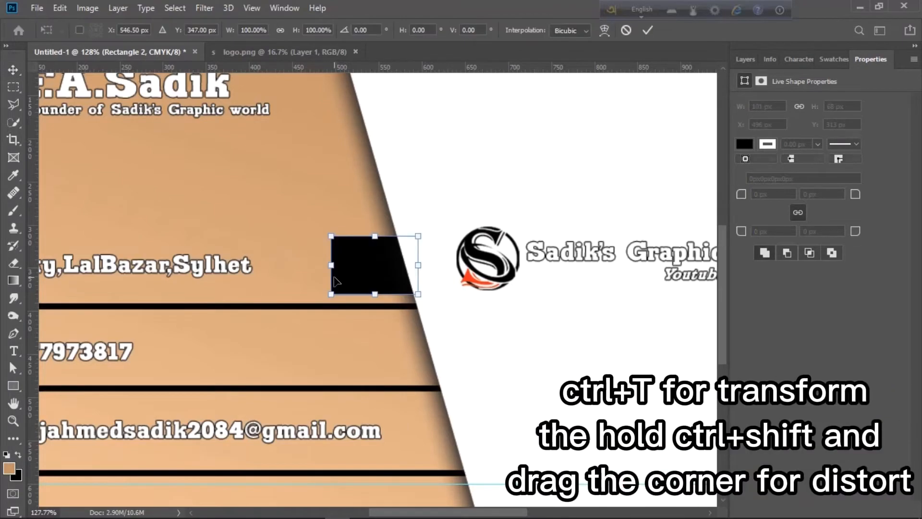
{"action": "left_click_drag", "start_coordinate": [330, 294], "coordinate": [348, 294]}
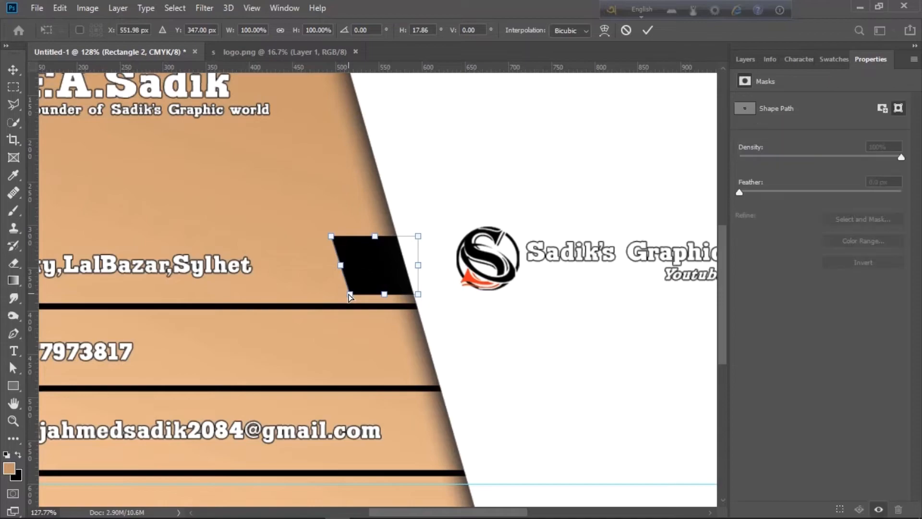
{"action": "key", "text": "Return"}
{"action": "left_click", "coordinate": [744, 59]}
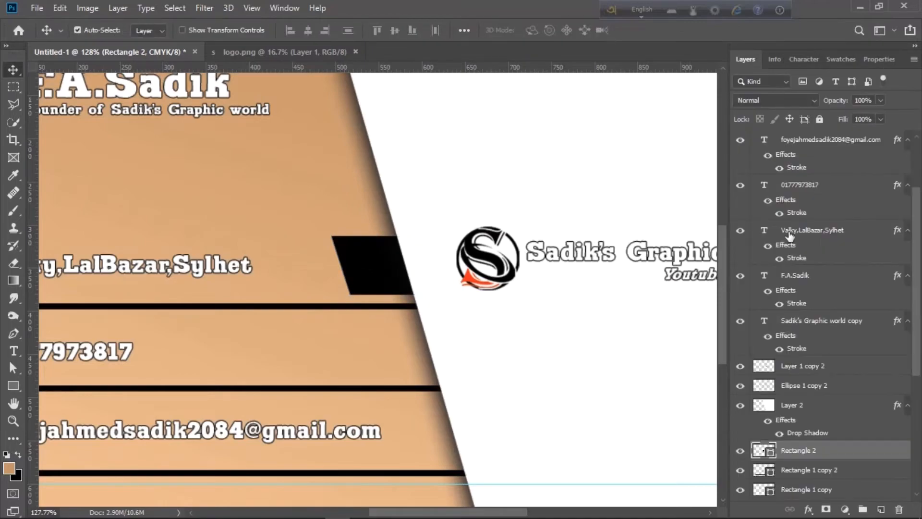
{"action": "right_click", "coordinate": [863, 463]}
{"action": "left_click", "coordinate": [720, 206]}
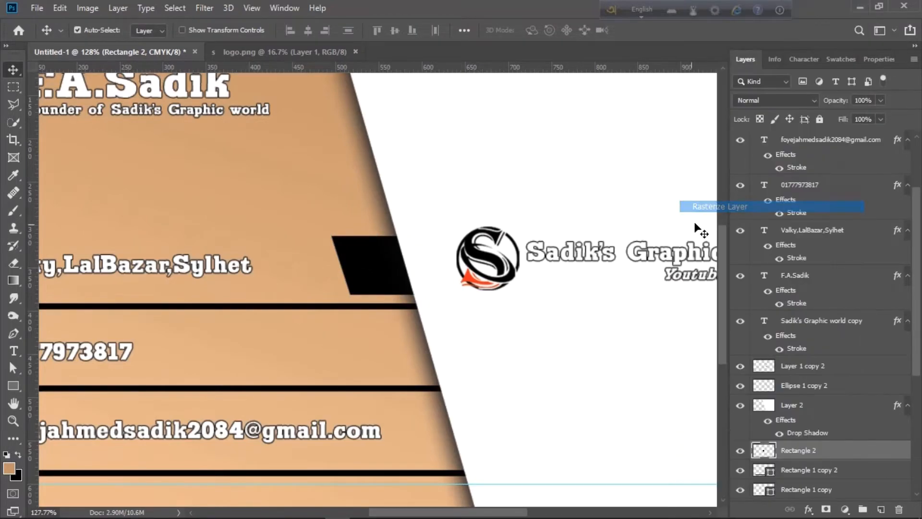
{"action": "key", "text": "ctrl+t"}
{"action": "left_click_drag", "start_coordinate": [330, 294], "coordinate": [319, 299]}
Duplicate the parallelogram and place the copy along the slanted edge beside the phone line
{"action": "key", "text": "Return"}
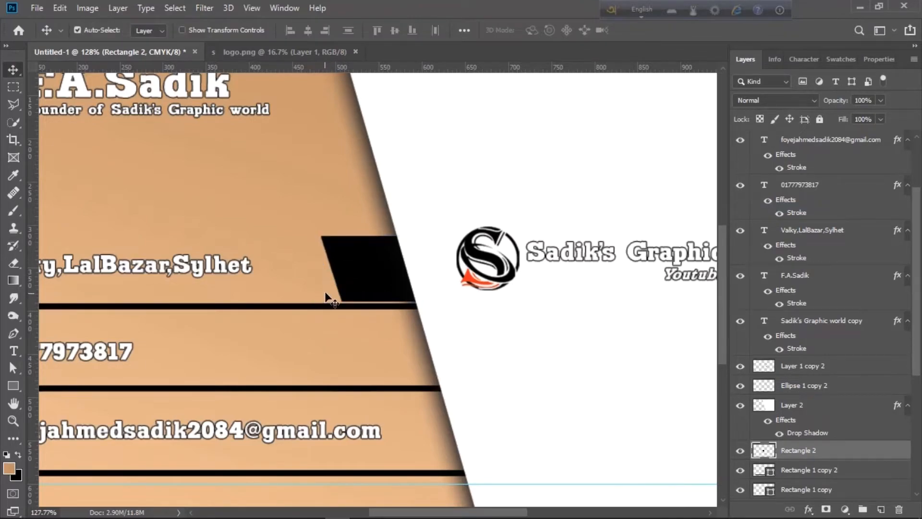
{"action": "key", "text": "ctrl+j"}
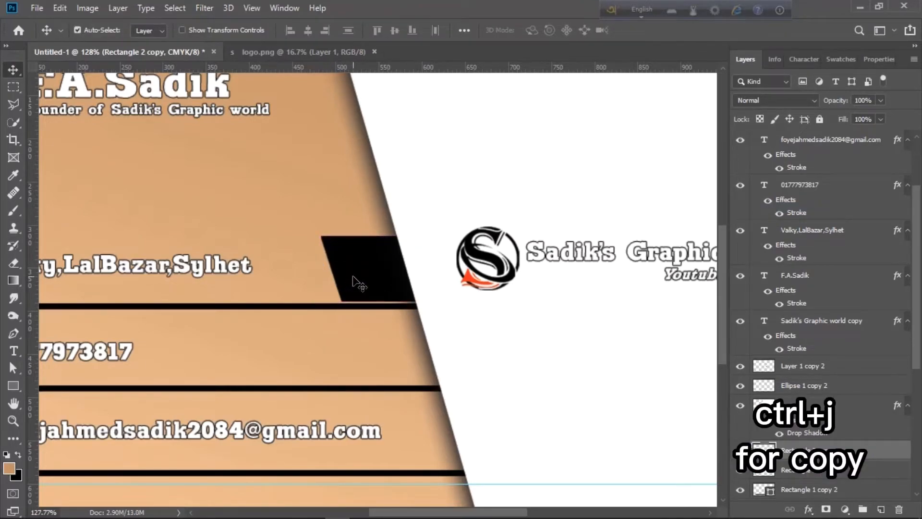
{"action": "key", "text": "Down"}
{"action": "key", "text": "Down"}
{"action": "key", "text": "Down"}
{"action": "key", "text": "Down"}
{"action": "key", "text": "Down"}
{"action": "key", "text": "Down"}
{"action": "key", "text": "Down"}
{"action": "key", "text": "shift+Down"}
{"action": "key", "text": "shift+Down"}
{"action": "key", "text": "shift+Down"}
{"action": "key", "text": "shift+Down"}
{"action": "key", "text": "shift+Down"}
{"action": "key", "text": "shift+Down"}
{"action": "key", "text": "shift+Down"}
{"action": "key", "text": "shift+Down"}
{"action": "key", "text": "shift+Down"}
{"action": "key", "text": "shift+Down"}
{"action": "key", "text": "shift+Down"}
{"action": "key", "text": "shift+Down"}
{"action": "key", "text": "shift+Down"}
{"action": "key", "text": "shift+Down"}
{"action": "key", "text": "shift+Down"}
{"action": "key", "text": "shift+Down"}
{"action": "key", "text": "shift+Down"}
{"action": "key", "text": "shift+Down"}
{"action": "key", "text": "shift+Up"}
{"action": "key", "text": "shift+Up"}
{"action": "key", "text": "shift+Up"}
{"action": "key", "text": "shift+Up"}
{"action": "key", "text": "shift+Up"}
{"action": "key", "text": "shift+Up"}
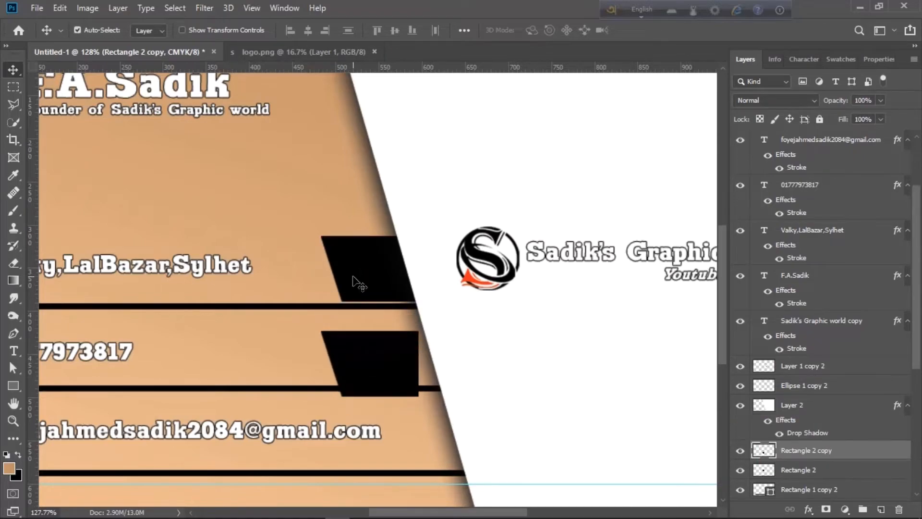
{"action": "key", "text": "Down"}
{"action": "key", "text": "Down"}
{"action": "key", "text": "Down"}
{"action": "key", "text": "Down"}
{"action": "key", "text": "Down"}
{"action": "key", "text": "Down"}
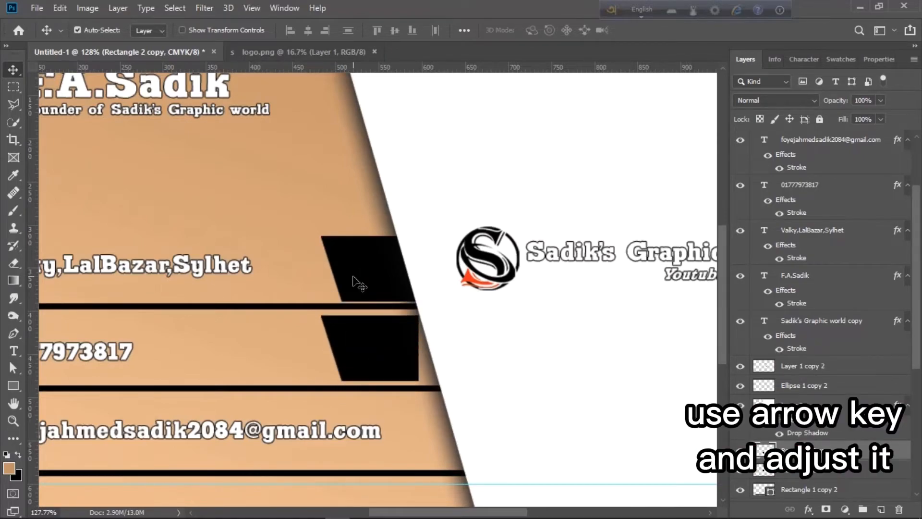
{"action": "key", "text": "Right"}
{"action": "key", "text": "Right"}
{"action": "key", "text": "Right"}
{"action": "key", "text": "Right"}
{"action": "key", "text": "Right"}
{"action": "key", "text": "Right"}
{"action": "key", "text": "Right"}
{"action": "key", "text": "Right"}
{"action": "key", "text": "Right"}
{"action": "key", "text": "Right"}
{"action": "key", "text": "Right"}
{"action": "key", "text": "Right"}
{"action": "key", "text": "Right"}
{"action": "key", "text": "Right"}
{"action": "key", "text": "Right"}
{"action": "key", "text": "Right"}
{"action": "key", "text": "Right"}
{"action": "key", "text": "Right"}
{"action": "key", "text": "Right"}
{"action": "key", "text": "Right"}
{"action": "key", "text": "Right"}
{"action": "key", "text": "Right"}
{"action": "key", "text": "Right"}
{"action": "key", "text": "Right"}
{"action": "key", "text": "Right"}
{"action": "key", "text": "Right"}
{"action": "key", "text": "Right"}
{"action": "key", "text": "Right"}
{"action": "key", "text": "Right"}
{"action": "key", "text": "Right"}
{"action": "key", "text": "Right"}
{"action": "key", "text": "Right"}
{"action": "key", "text": "Right"}
{"action": "key", "text": "Right"}
{"action": "key", "text": "Right"}
{"action": "key", "text": "Right"}
{"action": "key", "text": "Right"}
{"action": "key", "text": "Right"}
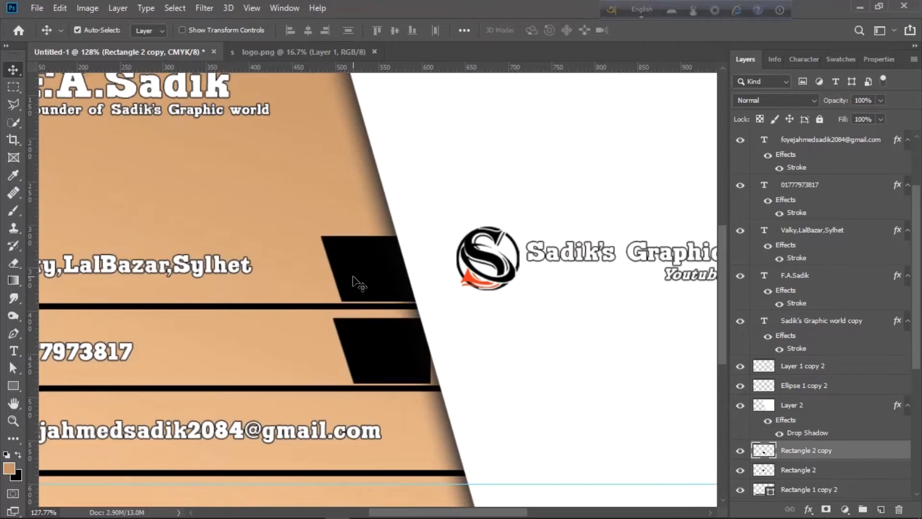
{"action": "key", "text": "Right"}
{"action": "key", "text": "Up"}
{"action": "key", "text": "Up"}
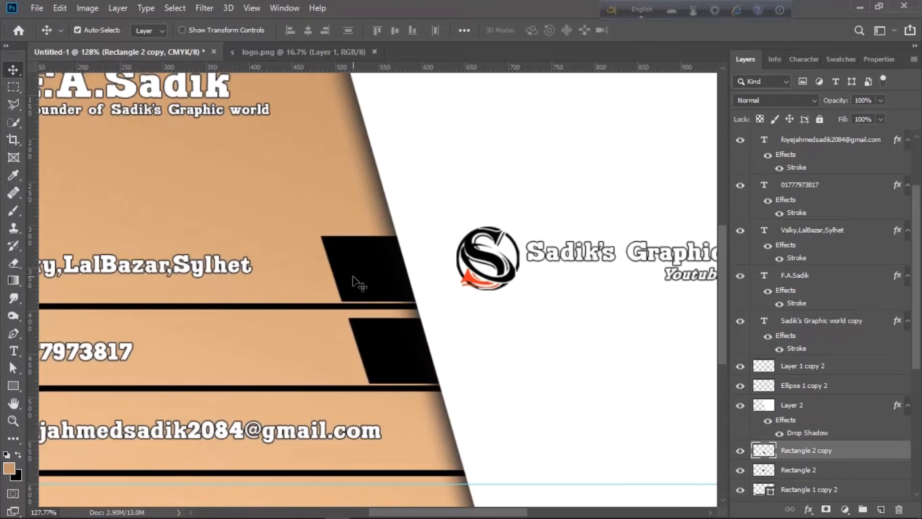
Add a third parallelogram along the slanted edge beside the e-mail line
{"action": "key", "text": "ctrl+j"}
{"action": "key", "text": "shift+Down"}
{"action": "key", "text": "shift+Down"}
{"action": "key", "text": "shift+Down"}
{"action": "key", "text": "shift+Down"}
{"action": "key", "text": "shift+Down"}
{"action": "key", "text": "shift+Down"}
{"action": "key", "text": "shift+Down"}
{"action": "key", "text": "shift+Down"}
{"action": "key", "text": "shift+Down"}
{"action": "key", "text": "shift+Down"}
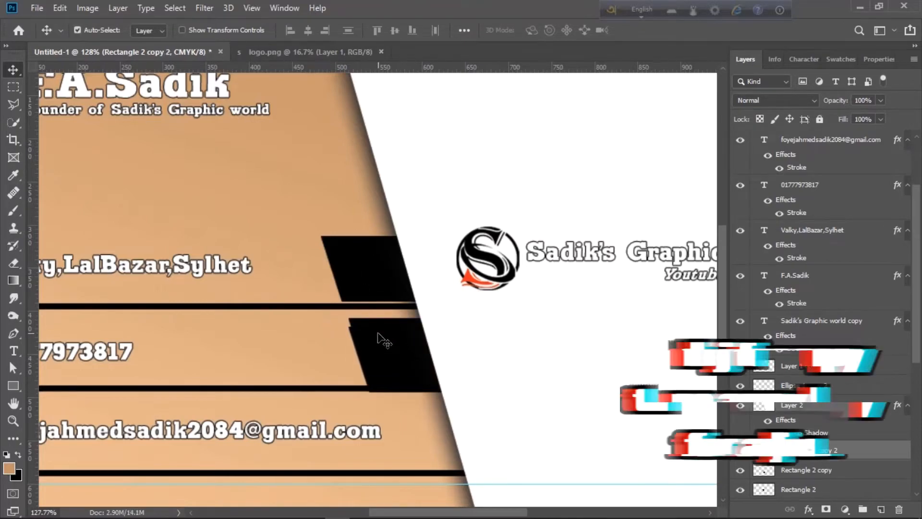
{"action": "key", "text": "Right"}
{"action": "key", "text": "Right"}
{"action": "key", "text": "Right"}
{"action": "key", "text": "Right"}
{"action": "key", "text": "Right"}
{"action": "key", "text": "Right"}
{"action": "key", "text": "Right"}
{"action": "key", "text": "Right"}
{"action": "key", "text": "Right"}
{"action": "key", "text": "Right"}
{"action": "key", "text": "Right"}
{"action": "key", "text": "Right"}
{"action": "key", "text": "Right"}
{"action": "key", "text": "Right"}
{"action": "key", "text": "Right"}
{"action": "key", "text": "Right"}
{"action": "key", "text": "Up"}
{"action": "key", "text": "Up"}
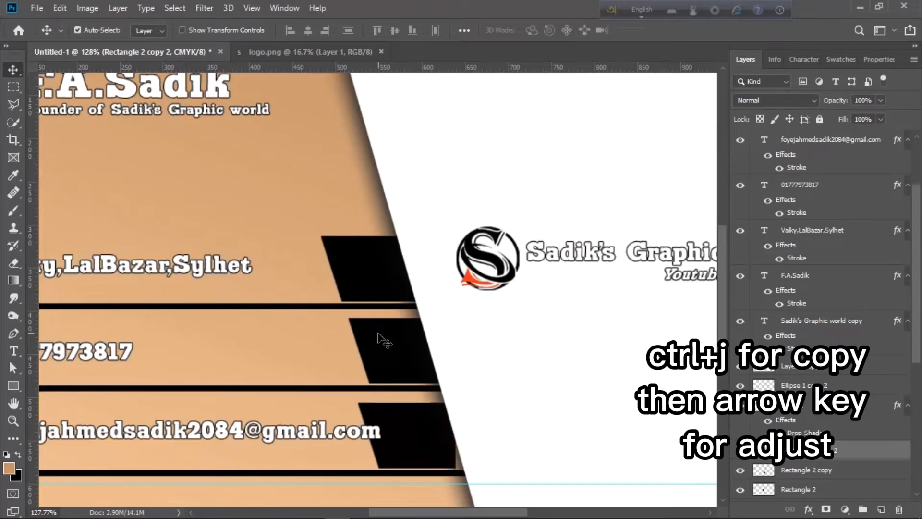
{"action": "key", "text": "Down"}
{"action": "key", "text": "Right"}
{"action": "key", "text": "Right"}
{"action": "key", "text": "Right"}
{"action": "key", "text": "Right"}
{"action": "key", "text": "Right"}
{"action": "key", "text": "Right"}
{"action": "key", "text": "Right"}
{"action": "key", "text": "Right"}
{"action": "key", "text": "Right"}
{"action": "key", "text": "Right"}
{"action": "key", "text": "Right"}
{"action": "key", "text": "Right"}
{"action": "key", "text": "Right"}
{"action": "key", "text": "Right"}
{"action": "key", "text": "Right"}
{"action": "key", "text": "Right"}
{"action": "key", "text": "Right"}
{"action": "key", "text": "Right"}
{"action": "key", "text": "Right"}
{"action": "key", "text": "Right"}
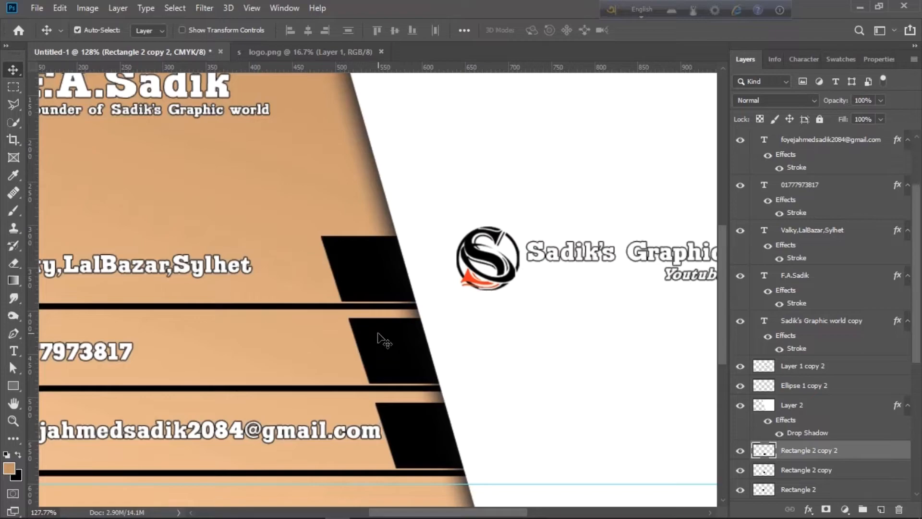
{"action": "left_click", "coordinate": [384, 342]}
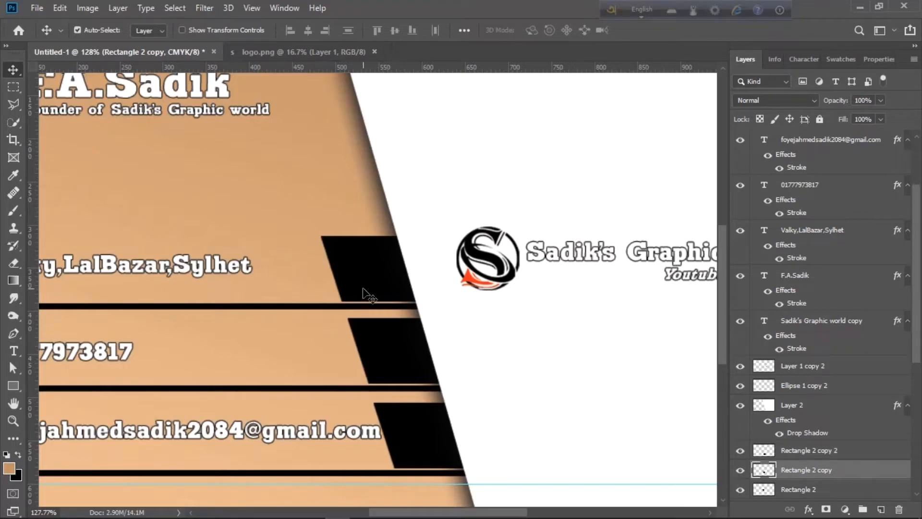
{"action": "key", "text": "ctrl+0"}
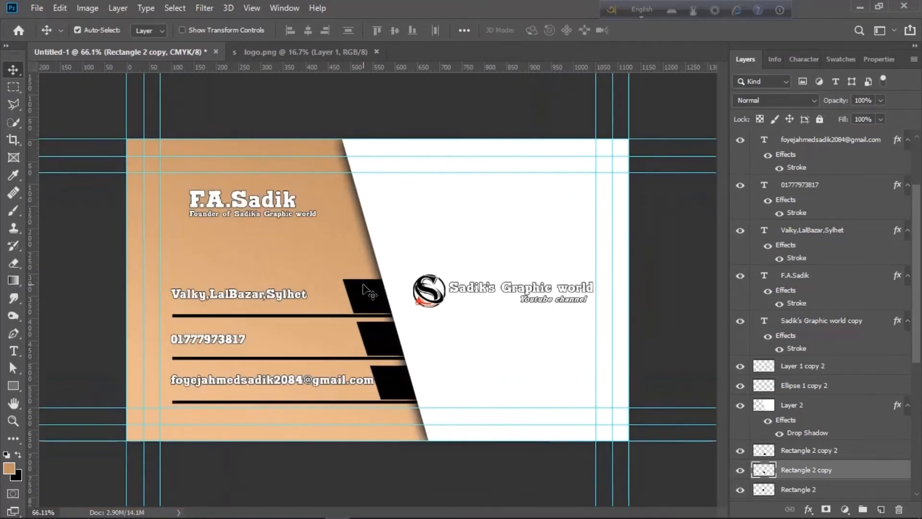
{"action": "scroll", "coordinate": [370, 293], "scroll_direction": "up", "scroll_amount": 1}
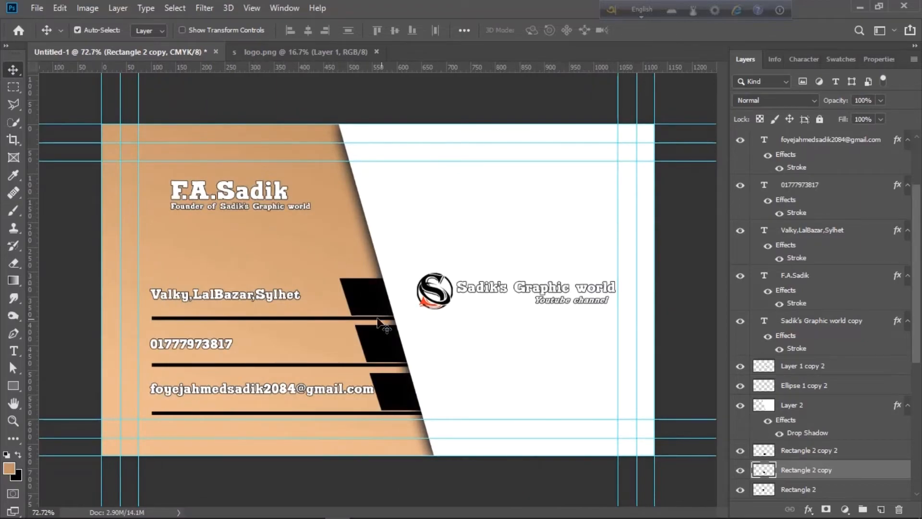
Open the location, mail and phone icon PNGs from the icons folder
{"action": "left_click", "coordinate": [36, 8]}
{"action": "left_click", "coordinate": [43, 35]}
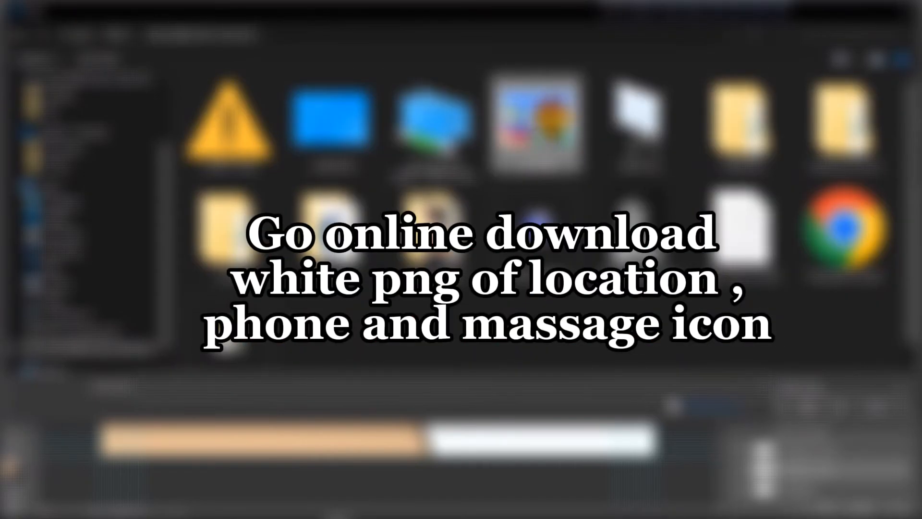
{"action": "double_click", "coordinate": [543, 138]}
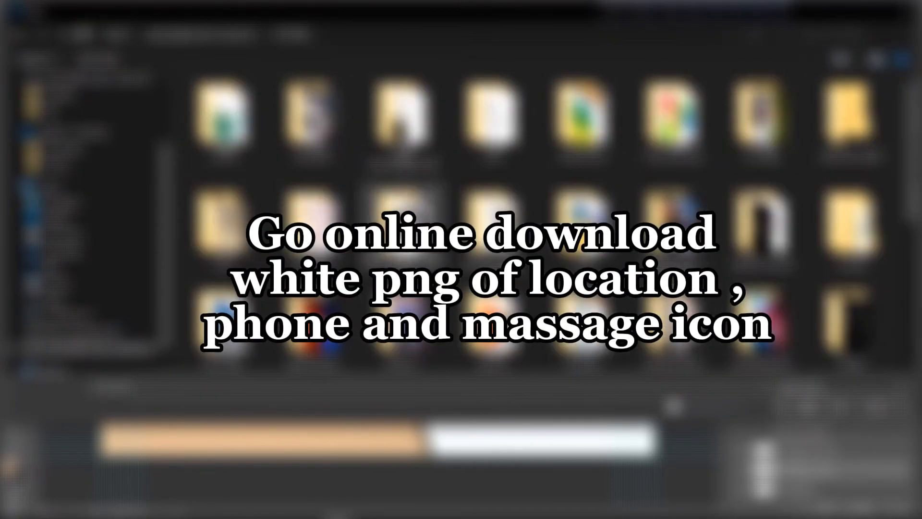
{"action": "double_click", "coordinate": [607, 257]}
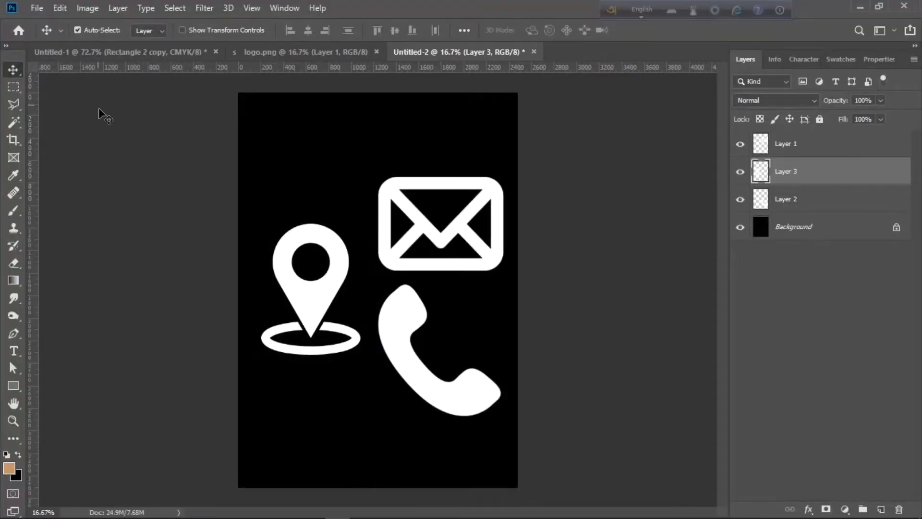
Copy the location-pin icon onto the card and scale it into the address line's black box
{"action": "left_click", "coordinate": [183, 48]}
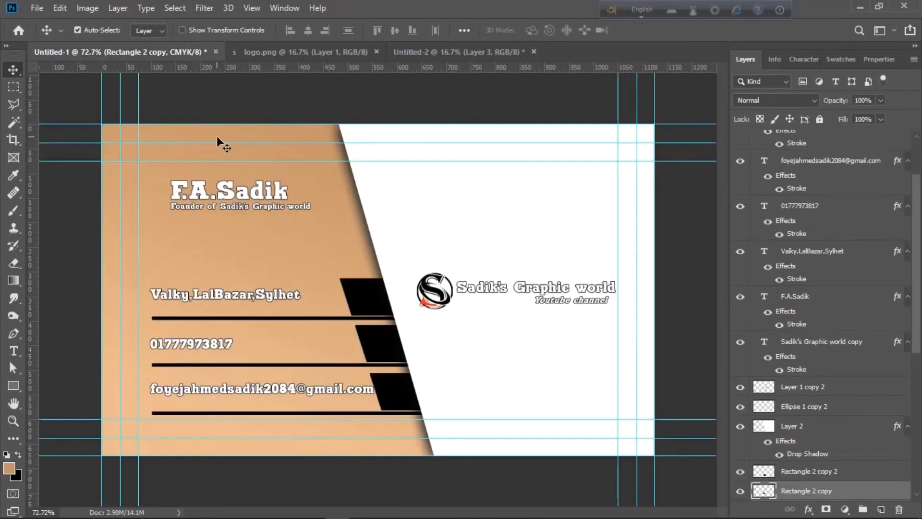
{"action": "scroll", "coordinate": [218, 137], "scroll_direction": "up", "scroll_amount": 2}
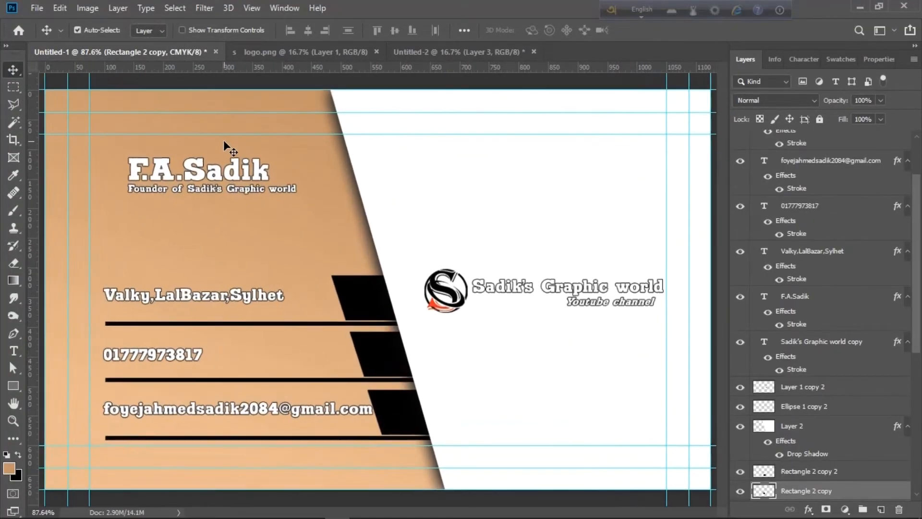
{"action": "left_click", "coordinate": [468, 52]}
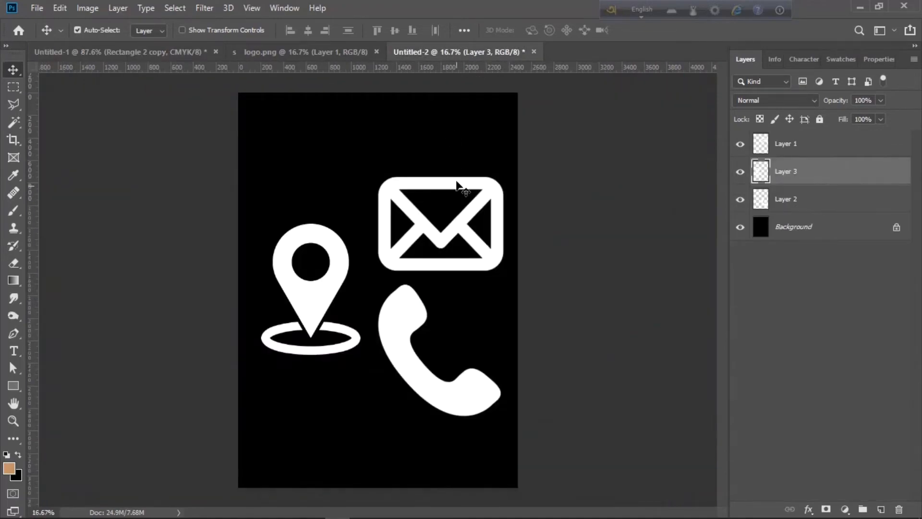
{"action": "left_click_drag", "start_coordinate": [313, 309], "coordinate": [280, 254]}
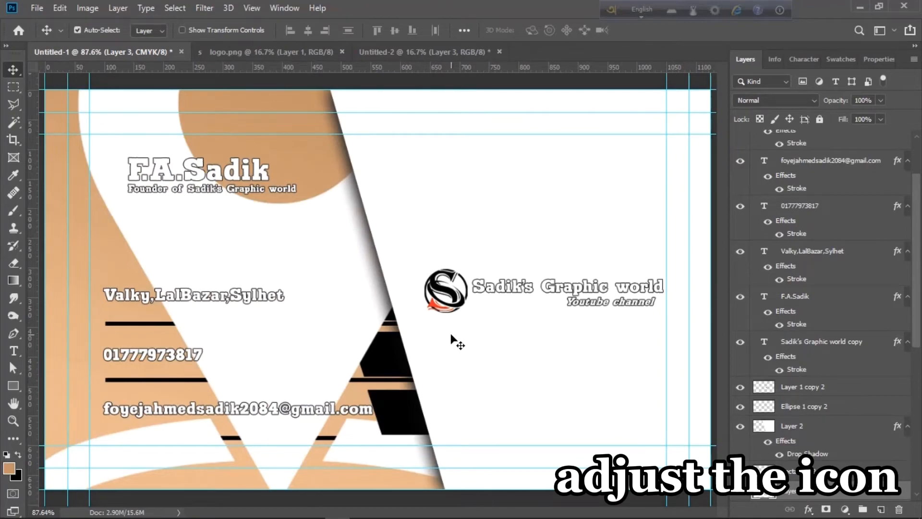
{"action": "key", "text": "ctrl+t"}
{"action": "key", "text": "ctrl+minus"}
{"action": "left_click_drag", "start_coordinate": [457, 444], "coordinate": [248, 165]}
{"action": "left_click_drag", "start_coordinate": [237, 146], "coordinate": [367, 339]}
{"action": "left_click_drag", "start_coordinate": [321, 360], "coordinate": [344, 303]}
{"action": "scroll", "coordinate": [360, 320], "scroll_direction": "up", "scroll_amount": 5}
{"action": "scroll", "coordinate": [360, 321], "scroll_direction": "up", "scroll_amount": 2}
{"action": "key", "text": "Return"}
Copy the envelope icon onto the card and shrink it down near the email line
{"action": "left_click", "coordinate": [423, 51]}
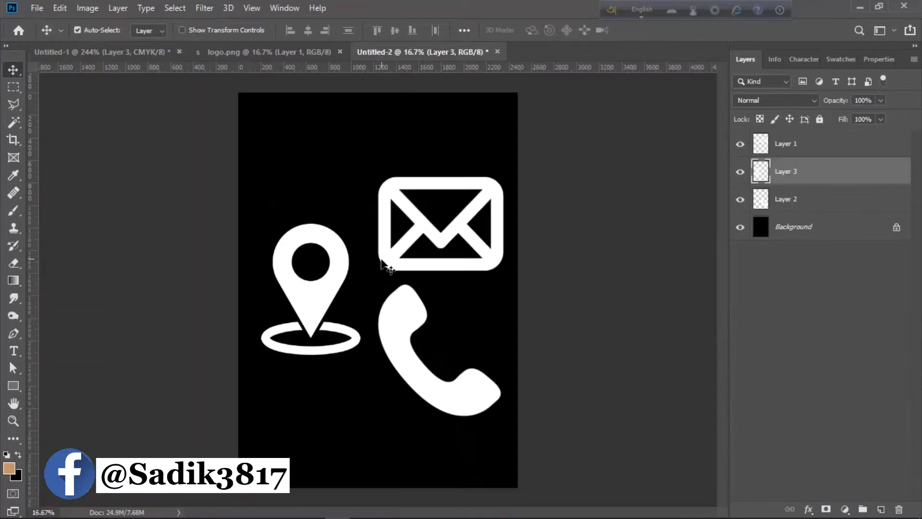
{"action": "left_click_drag", "start_coordinate": [418, 236], "coordinate": [329, 428]}
{"action": "scroll", "coordinate": [328, 426], "scroll_direction": "down", "scroll_amount": 10}
{"action": "scroll", "coordinate": [328, 424], "scroll_direction": "up", "scroll_amount": 1}
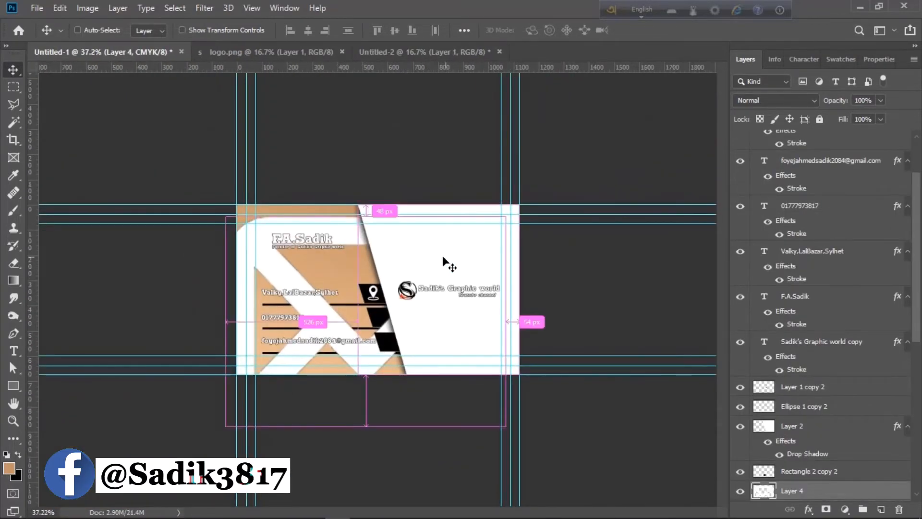
{"action": "key", "text": "ctrl+t"}
{"action": "left_click_drag", "start_coordinate": [261, 255], "coordinate": [158, 382]}
{"action": "key", "text": "ctrl+minus"}
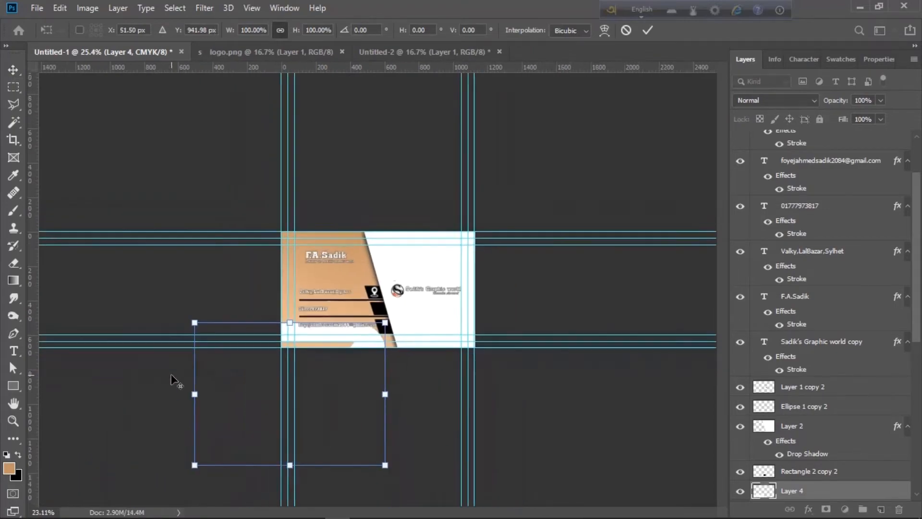
{"action": "left_click_drag", "start_coordinate": [192, 463], "coordinate": [356, 342]}
{"action": "key", "text": "ctrl+plus"}
{"action": "left_click_drag", "start_coordinate": [788, 491], "coordinate": [792, 384]}
{"action": "key", "text": "ctrl+0"}
Rescale and nudge the envelope until it fits inside the email row's black box
{"action": "key", "text": "ctrl+t"}
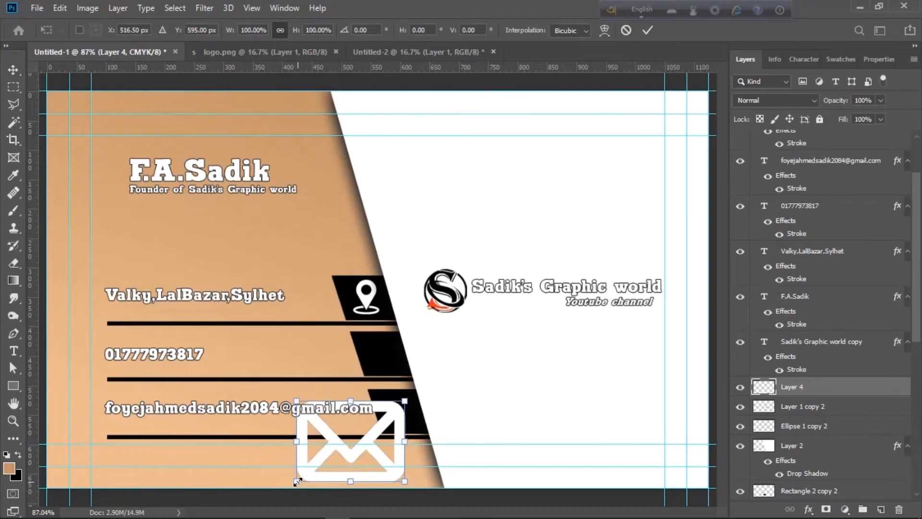
{"action": "left_click_drag", "start_coordinate": [298, 480], "coordinate": [360, 435]}
{"action": "scroll", "coordinate": [364, 439], "scroll_direction": "up", "scroll_amount": 1}
{"action": "key", "text": "Right"}
{"action": "key", "text": "Right"}
{"action": "key", "text": "Right"}
{"action": "key", "text": "Right"}
{"action": "key", "text": "Right"}
{"action": "key", "text": "Right"}
{"action": "key", "text": "Right"}
{"action": "key", "text": "Right"}
{"action": "key", "text": "Right"}
{"action": "key", "text": "Right"}
{"action": "key", "text": "Right"}
{"action": "key", "text": "Right"}
{"action": "key", "text": "Right"}
{"action": "key", "text": "Right"}
{"action": "key", "text": "Right"}
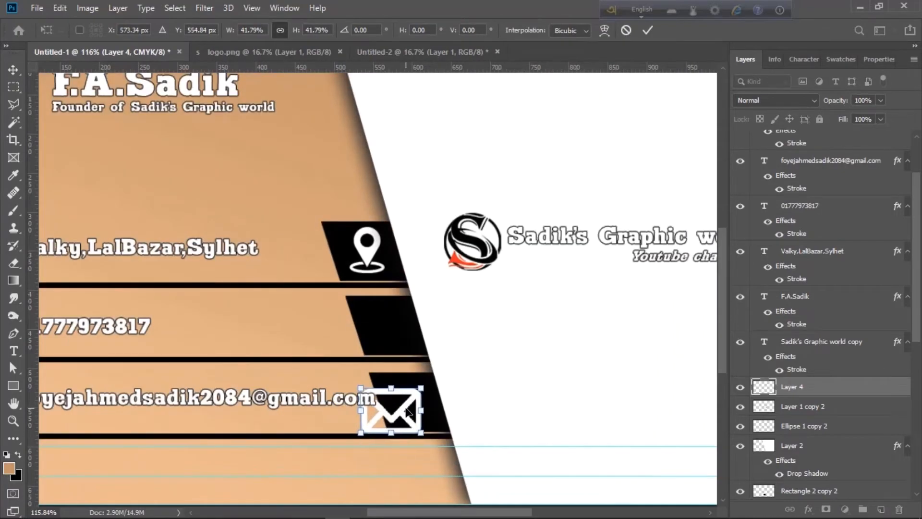
{"action": "key", "text": "Up"}
{"action": "key", "text": "Up"}
{"action": "key", "text": "Up"}
{"action": "key", "text": "Up"}
{"action": "key", "text": "Up"}
{"action": "key", "text": "Up"}
{"action": "key", "text": "Up"}
{"action": "key", "text": "Up"}
{"action": "key", "text": "Up"}
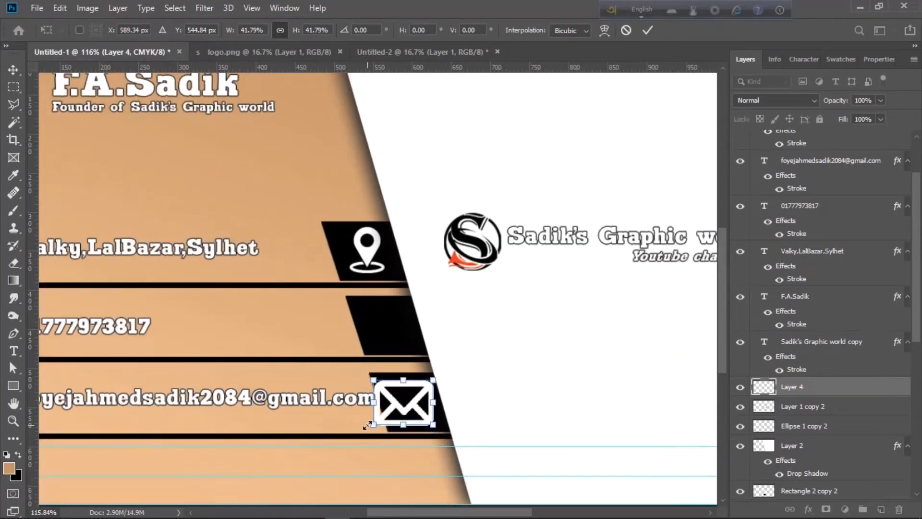
{"action": "left_click_drag", "start_coordinate": [371, 427], "coordinate": [392, 417]}
{"action": "key", "text": "Down"}
{"action": "key", "text": "Down"}
{"action": "key", "text": "Down"}
{"action": "key", "text": "Down"}
{"action": "key", "text": "Left"}
{"action": "key", "text": "Left"}
{"action": "key", "text": "Left"}
{"action": "key", "text": "Return"}
Copy the phone icon onto the card and shrink it into the phone row's black box
{"action": "left_click", "coordinate": [426, 53]}
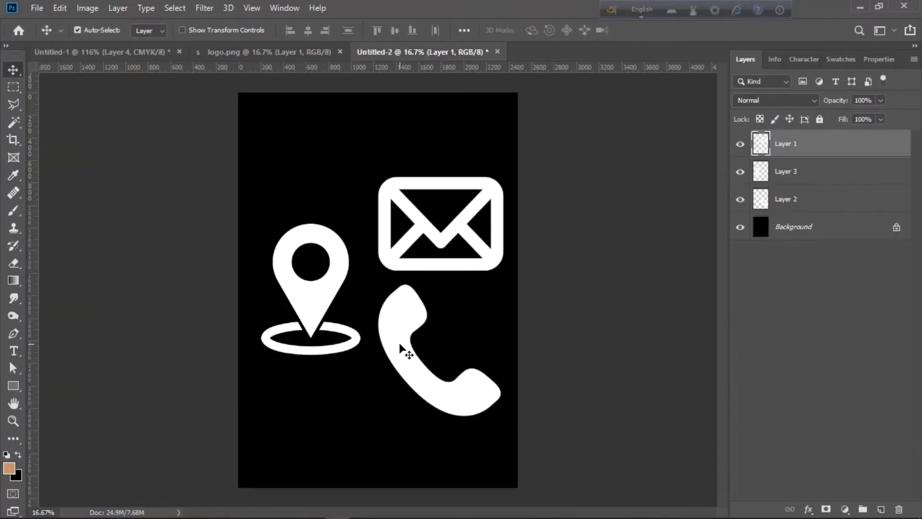
{"action": "left_click_drag", "start_coordinate": [401, 348], "coordinate": [350, 346]}
{"action": "scroll", "coordinate": [350, 346], "scroll_direction": "down", "scroll_amount": 4}
{"action": "scroll", "coordinate": [350, 346], "scroll_direction": "down", "scroll_amount": 3}
{"action": "key", "text": "ctrl+t"}
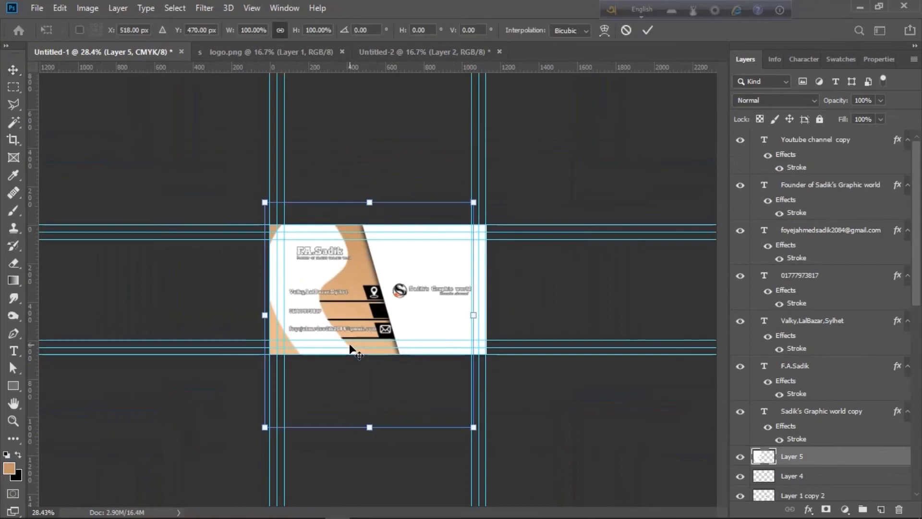
{"action": "left_click_drag", "start_coordinate": [474, 427], "coordinate": [308, 248]}
{"action": "scroll", "coordinate": [377, 290], "scroll_direction": "up", "scroll_amount": 5}
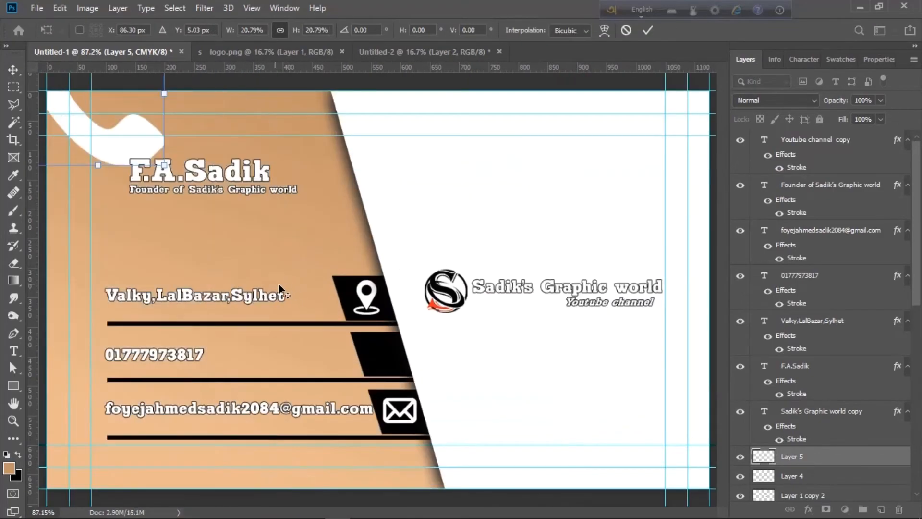
{"action": "left_click_drag", "start_coordinate": [142, 137], "coordinate": [391, 360]}
{"action": "scroll", "coordinate": [475, 455], "scroll_direction": "down", "scroll_amount": 1}
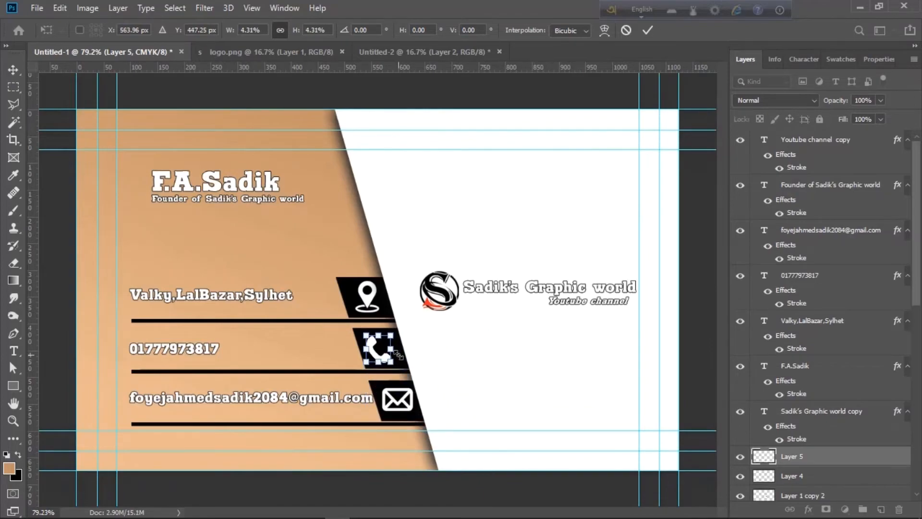
{"action": "scroll", "coordinate": [391, 360], "scroll_direction": "up", "scroll_amount": 5}
{"action": "key", "text": "alt+space"}
{"action": "left_click", "coordinate": [439, 328]}
Nudge the phone icon right to sit neatly inside its box
{"action": "scroll", "coordinate": [354, 379], "scroll_direction": "down", "scroll_amount": 2}
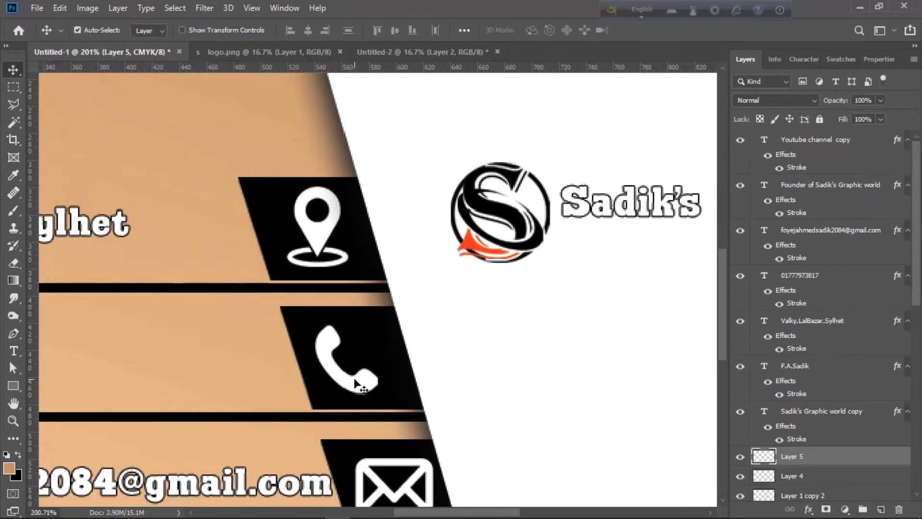
{"action": "key", "text": "Right"}
{"action": "key", "text": "Right"}
{"action": "key", "text": "Right"}
{"action": "key", "text": "Right"}
{"action": "key", "text": "Right"}
{"action": "key", "text": "Right"}
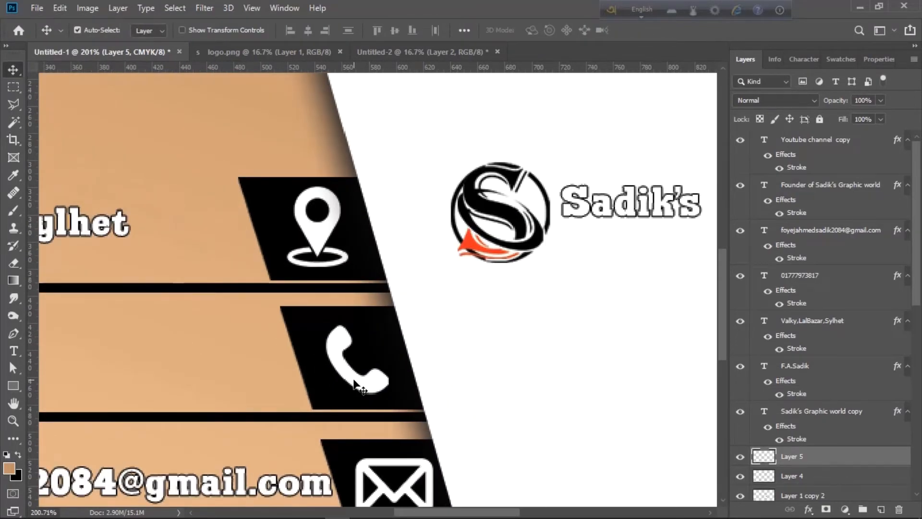
{"action": "scroll", "coordinate": [354, 380], "scroll_direction": "down", "scroll_amount": 8}
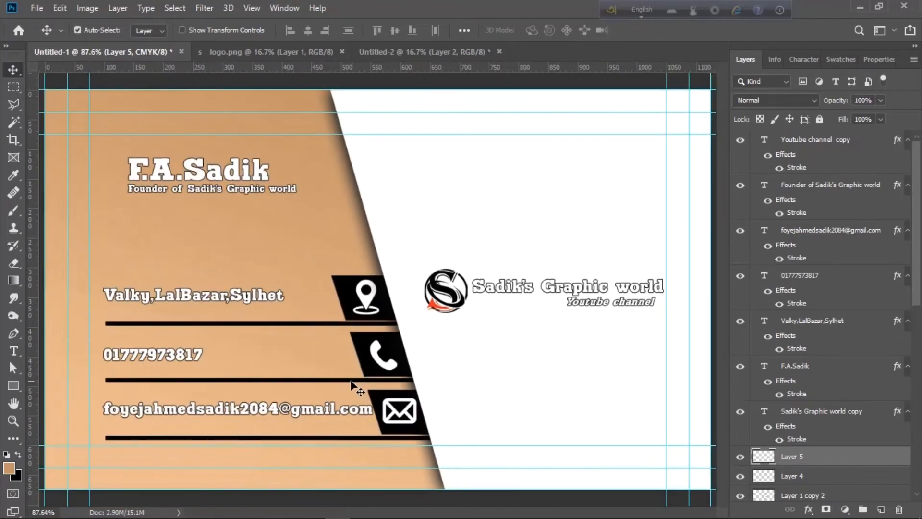
{"action": "scroll", "coordinate": [330, 387], "scroll_direction": "up", "scroll_amount": 2}
{"action": "scroll", "coordinate": [330, 387], "scroll_direction": "down", "scroll_amount": 2}
{"action": "scroll", "coordinate": [525, 342], "scroll_direction": "down", "scroll_amount": 2}
Collapse the front group, then group every back-side layer down to Rectangle 1 as 'back'
{"action": "scroll", "coordinate": [525, 342], "scroll_direction": "up", "scroll_amount": 1}
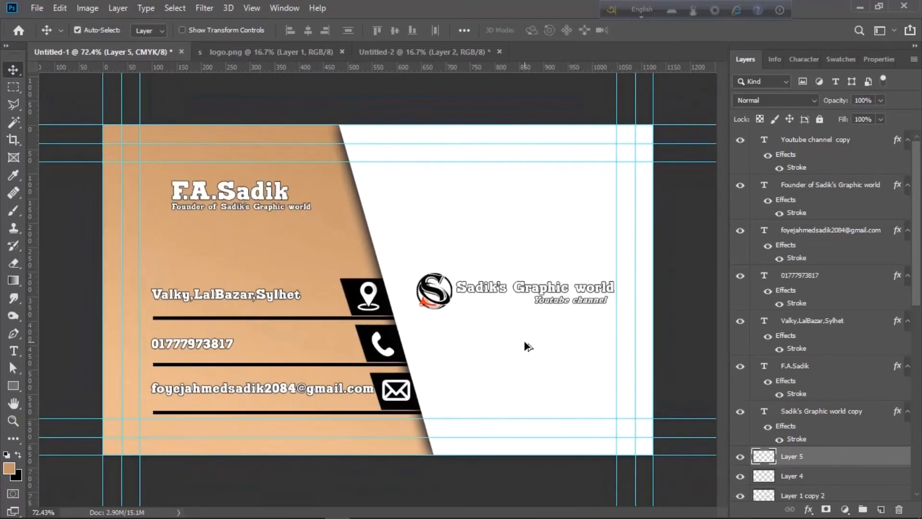
{"action": "scroll", "coordinate": [529, 345], "scroll_direction": "up", "scroll_amount": 1}
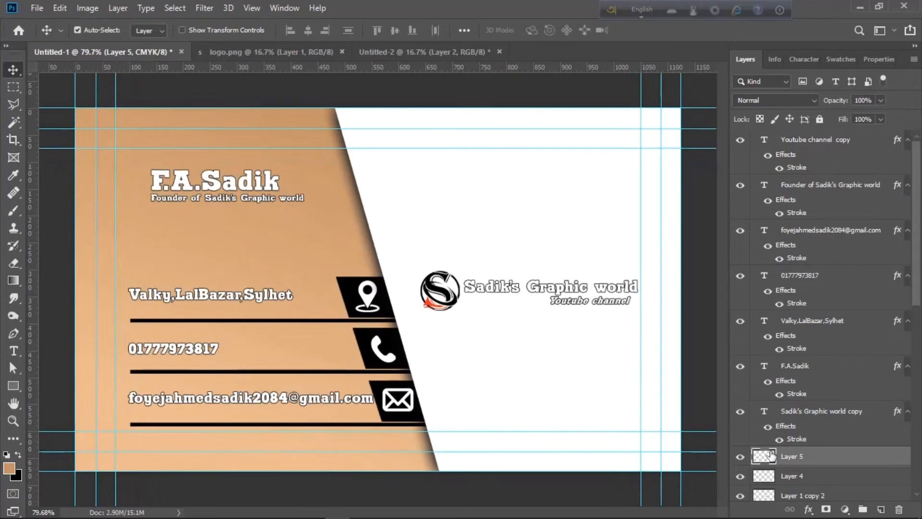
{"action": "scroll", "coordinate": [771, 456], "scroll_direction": "down", "scroll_amount": 8}
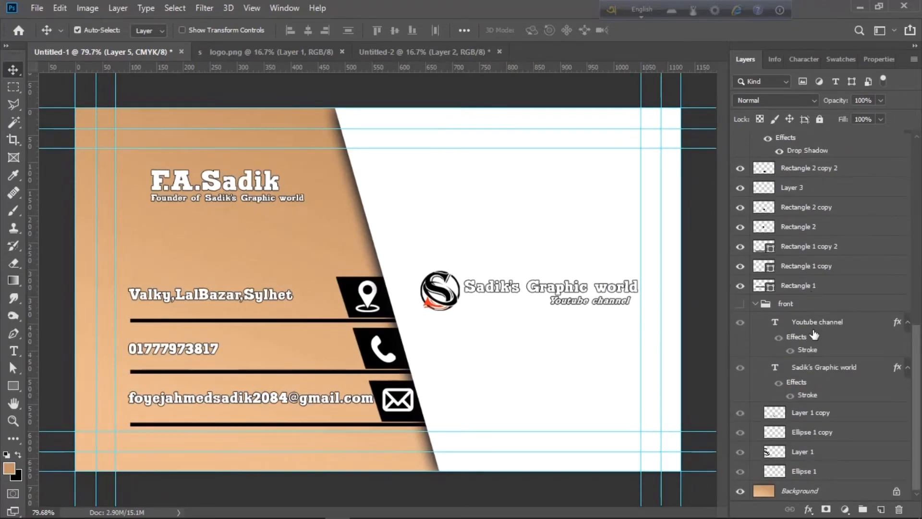
{"action": "left_click", "coordinate": [755, 305]}
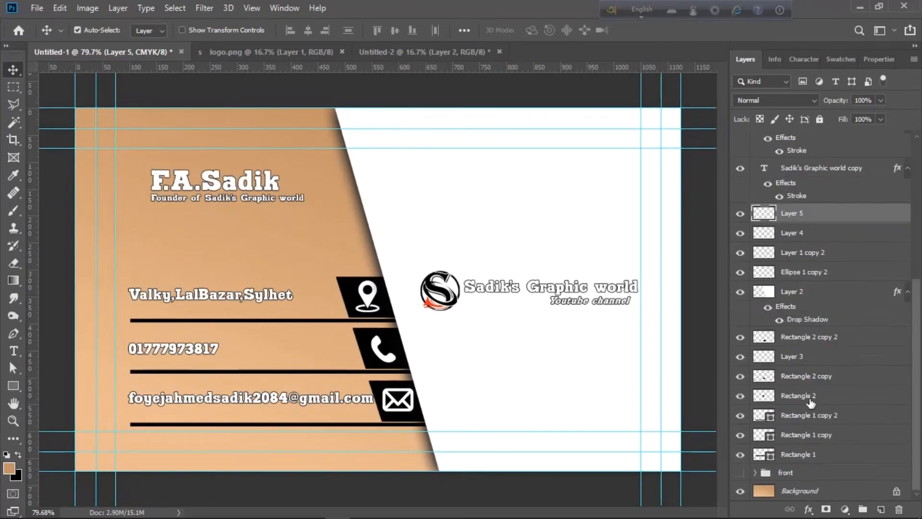
{"action": "scroll", "coordinate": [813, 456], "scroll_direction": "up", "scroll_amount": 8}
{"action": "left_click", "coordinate": [813, 139]}
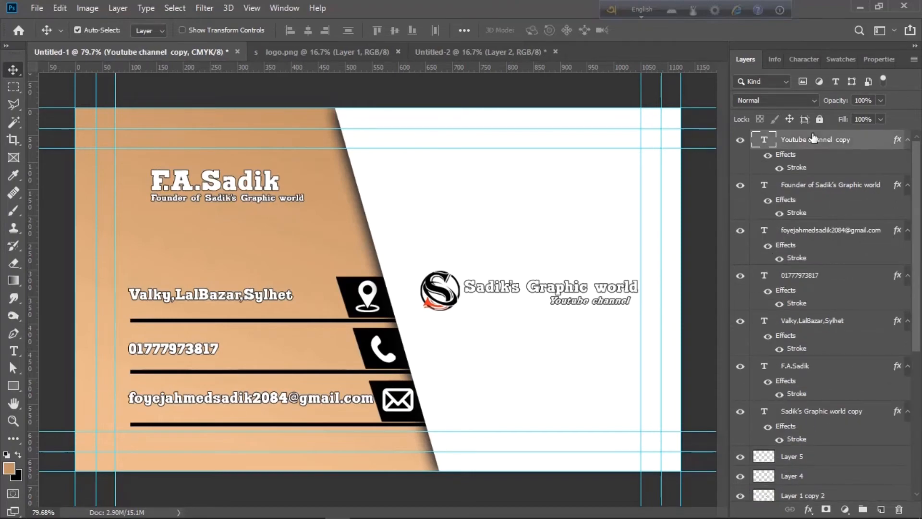
{"action": "scroll", "coordinate": [813, 146], "scroll_direction": "down", "scroll_amount": 5}
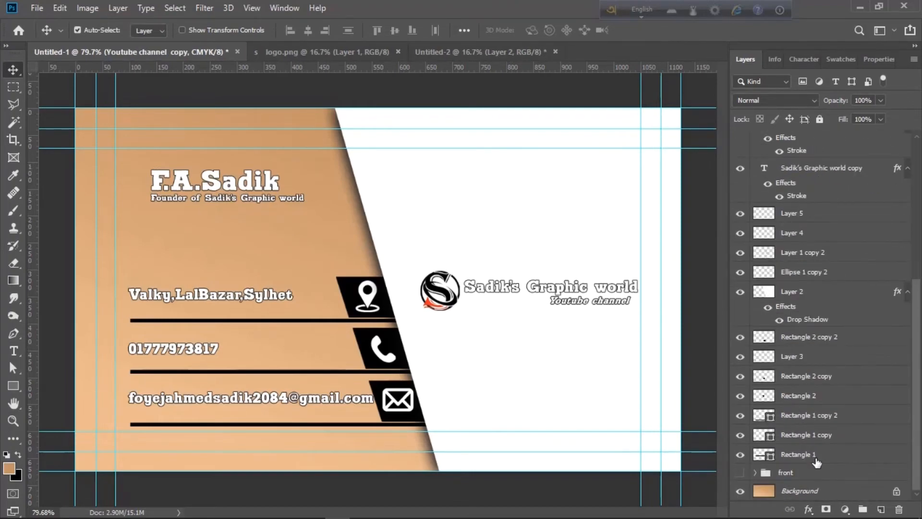
{"action": "left_click", "coordinate": [817, 455], "text": "shift"}
{"action": "left_click", "coordinate": [863, 510]}
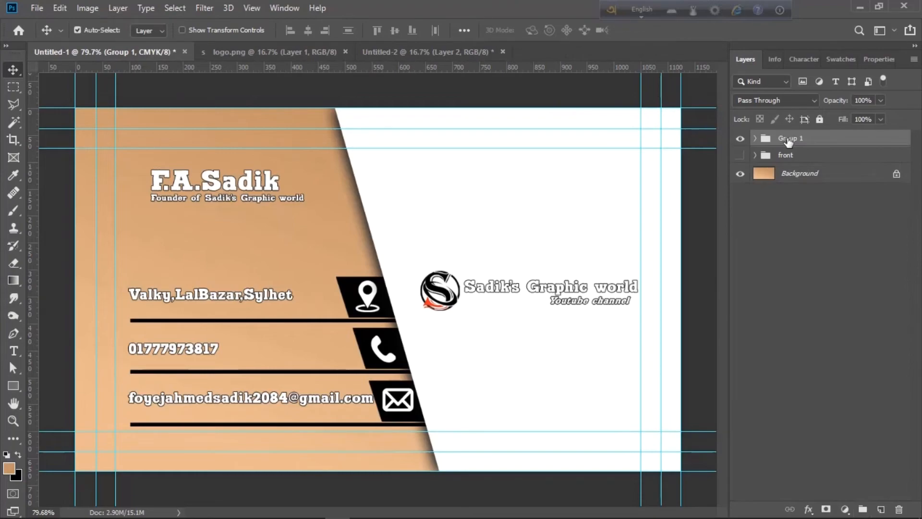
{"action": "type", "text": "k"}
{"action": "key", "text": "Return"}
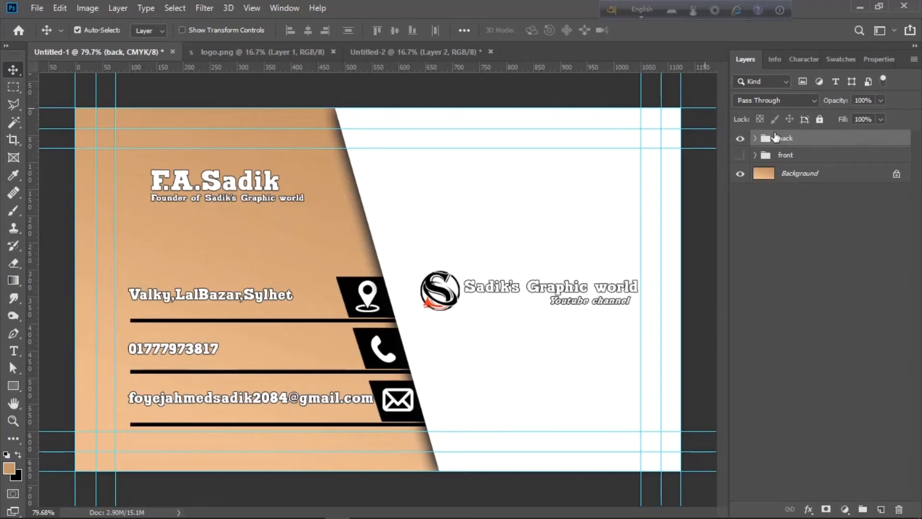
{"action": "left_click", "coordinate": [30, 10]}
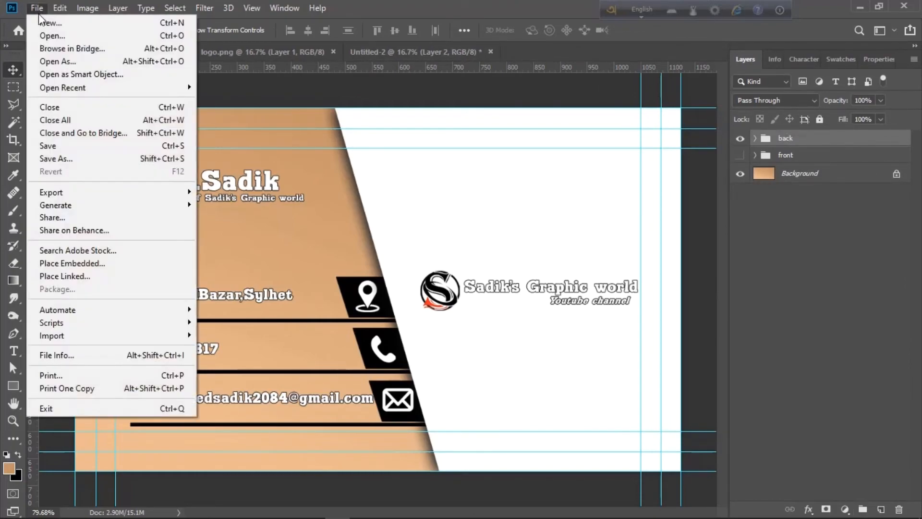
Save the card as visiting card13.psd in the VISITING CARDS folder on drive E
{"action": "left_click", "coordinate": [100, 161]}
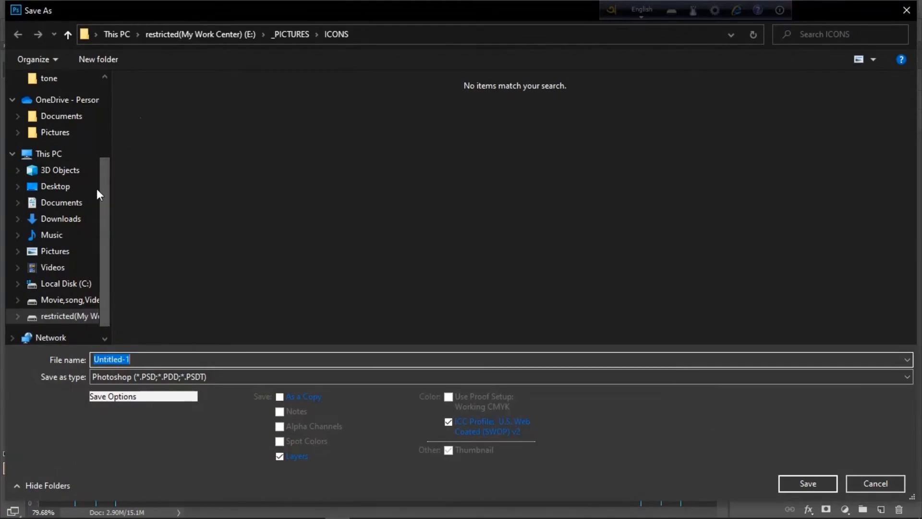
{"action": "left_click", "coordinate": [224, 36]}
{"action": "double_click", "coordinate": [370, 134]}
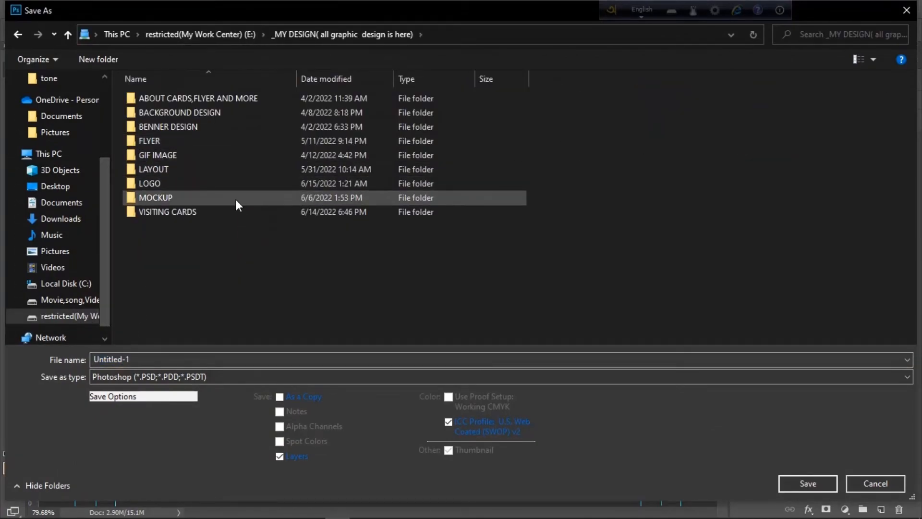
{"action": "double_click", "coordinate": [227, 211]}
{"action": "left_click", "coordinate": [309, 216]}
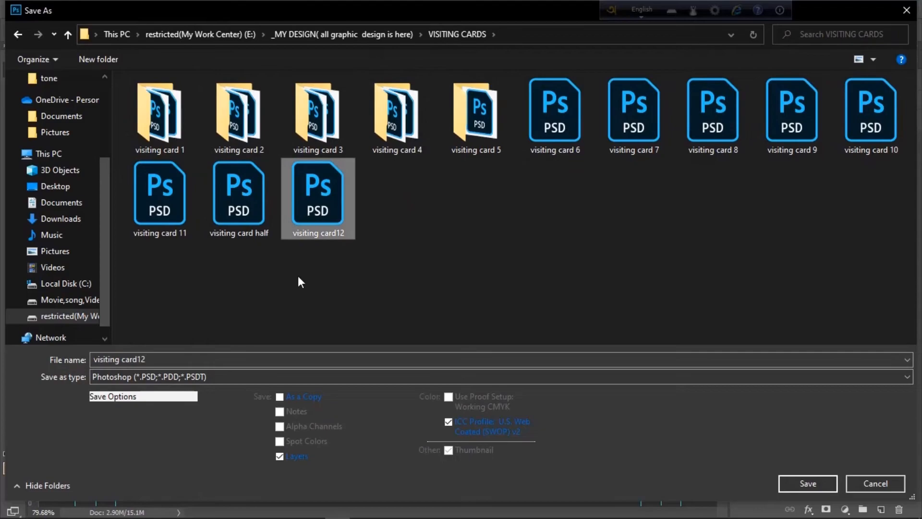
{"action": "double_click", "coordinate": [182, 359]}
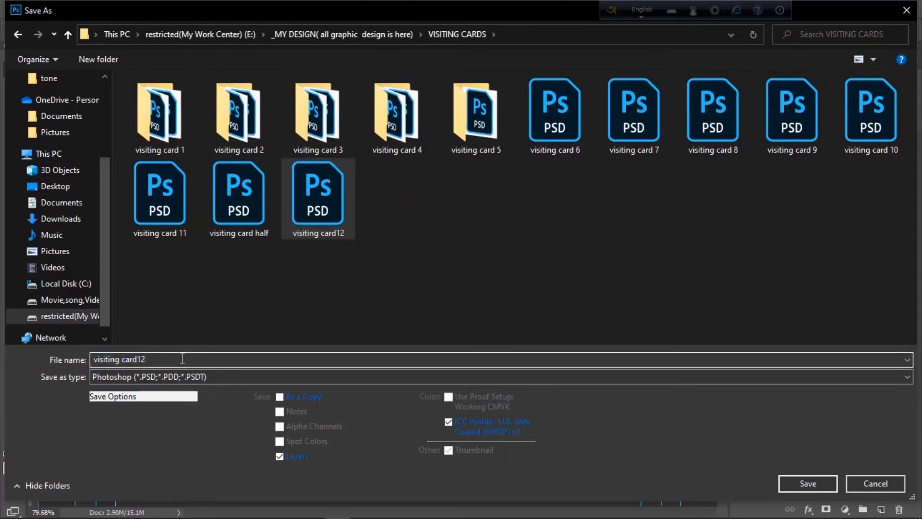
{"action": "key", "text": "BackSpace"}
{"action": "type", "text": "3"}
{"action": "key", "text": "Return"}
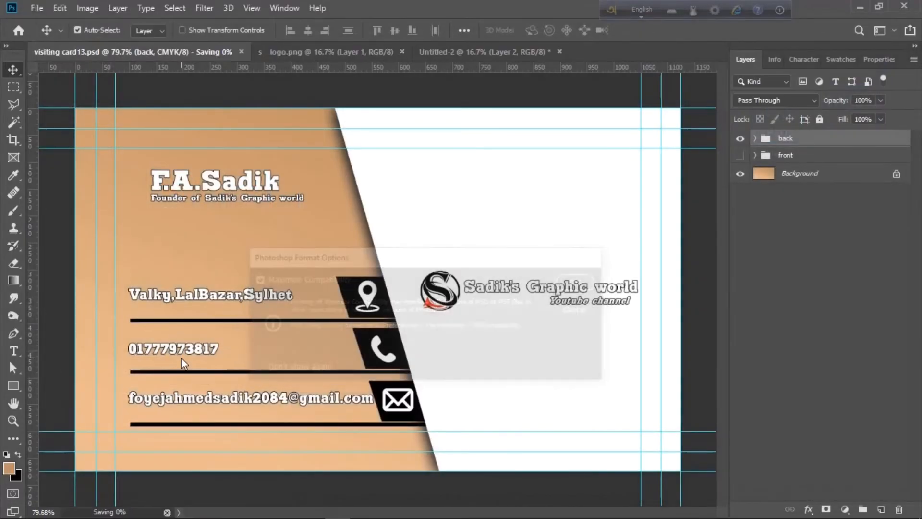
Show only the back side and save it as a JPEG
{"action": "left_click", "coordinate": [740, 155]}
{"action": "left_click", "coordinate": [740, 138]}
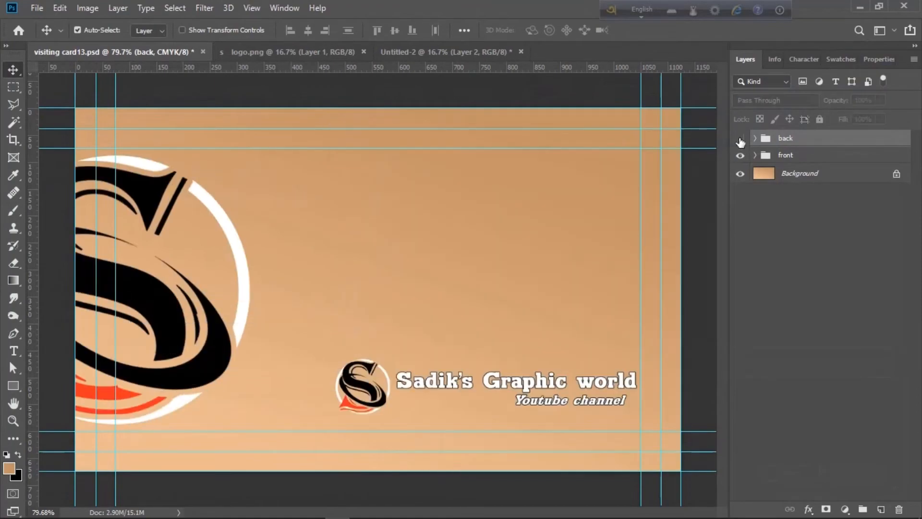
{"action": "key", "text": "ctrl+shift+s"}
{"action": "left_click", "coordinate": [181, 377]}
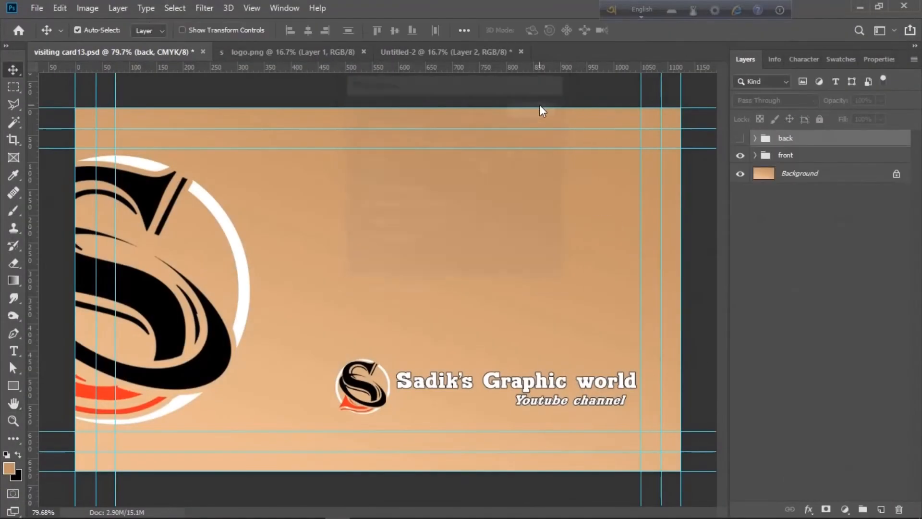
{"action": "left_click", "coordinate": [740, 139]}
{"action": "left_click", "coordinate": [740, 155]}
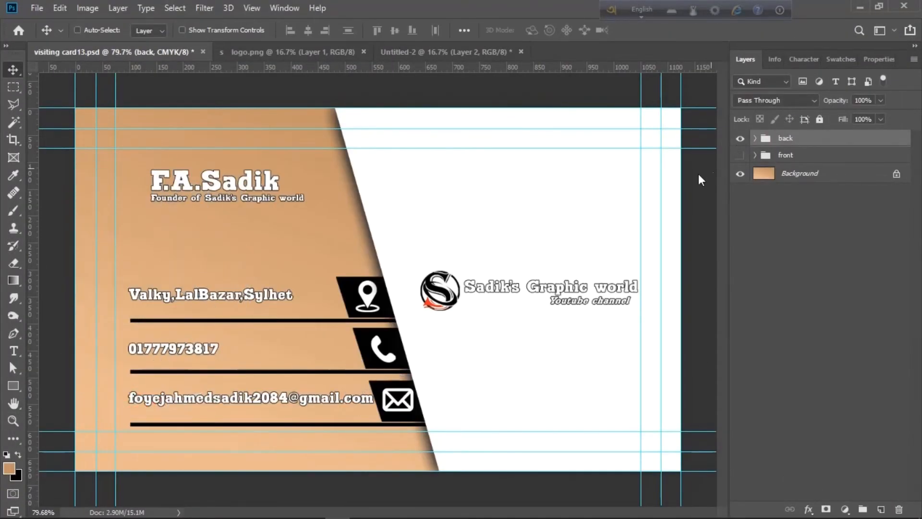
{"action": "key", "text": "ctrl+shift+s"}
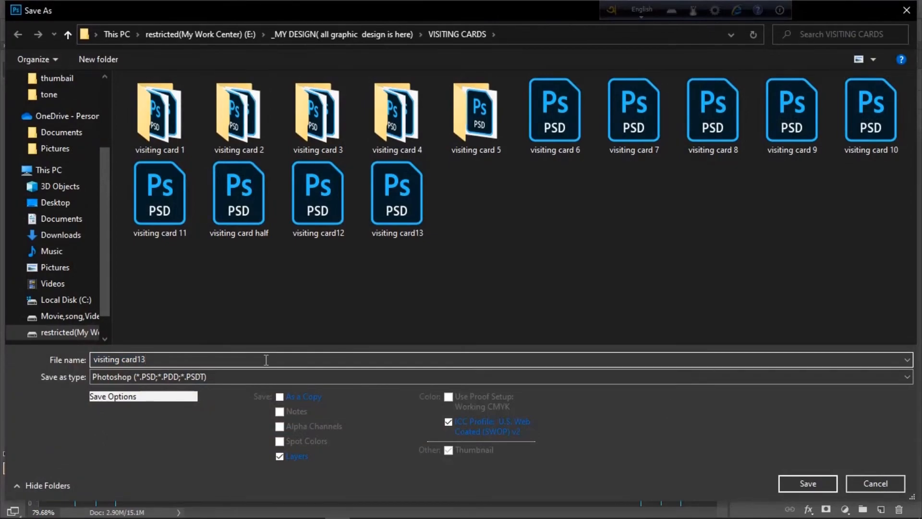
{"action": "left_click", "coordinate": [227, 379]}
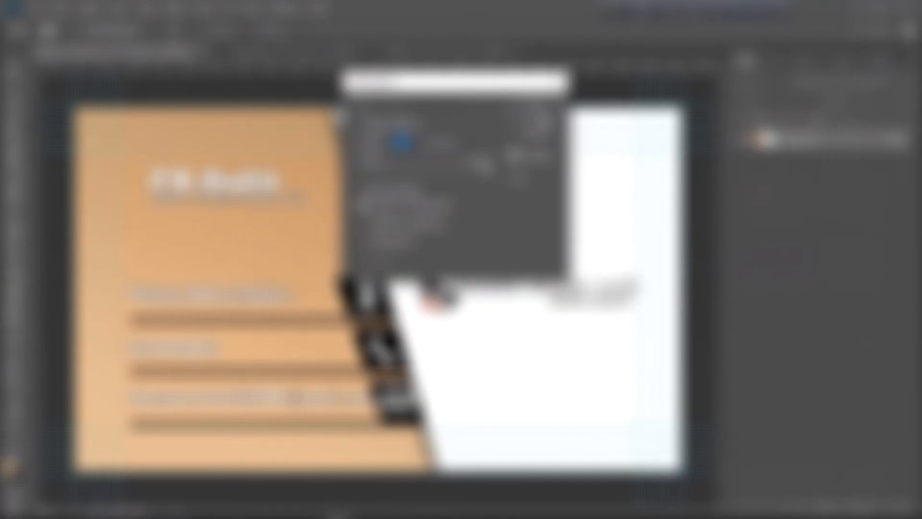
{"action": "key", "text": "Return"}
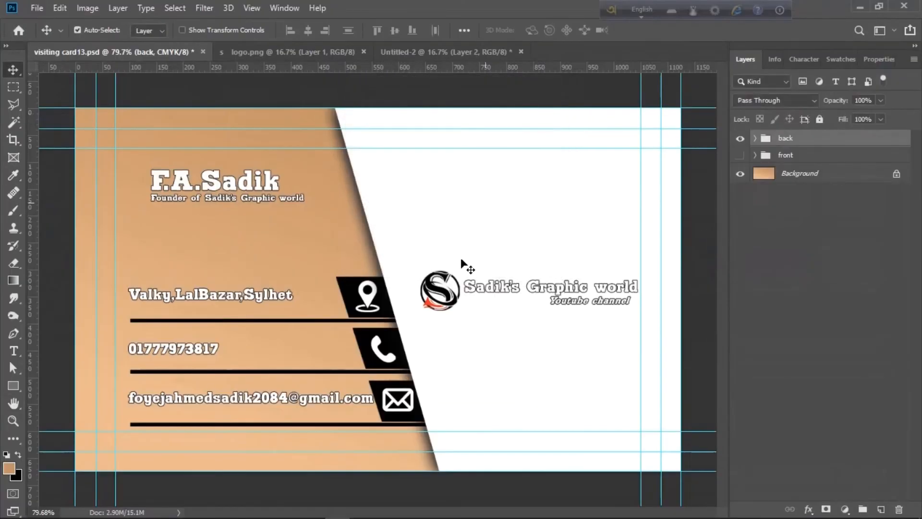
Make the front side visible again and bring up the Open dialog
{"action": "scroll", "coordinate": [433, 323], "scroll_direction": "up", "scroll_amount": 2, "text": "alt"}
{"action": "left_click", "coordinate": [743, 157]}
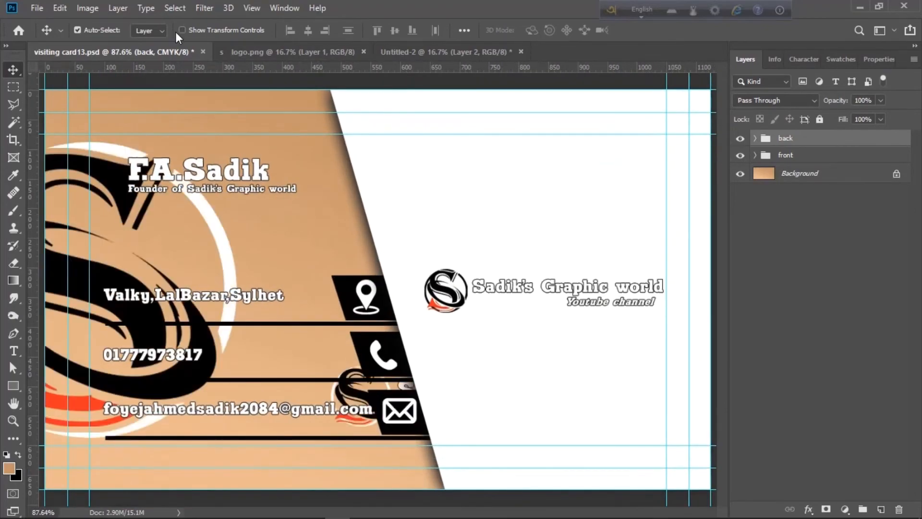
{"action": "left_click", "coordinate": [37, 8]}
{"action": "left_click", "coordinate": [74, 41]}
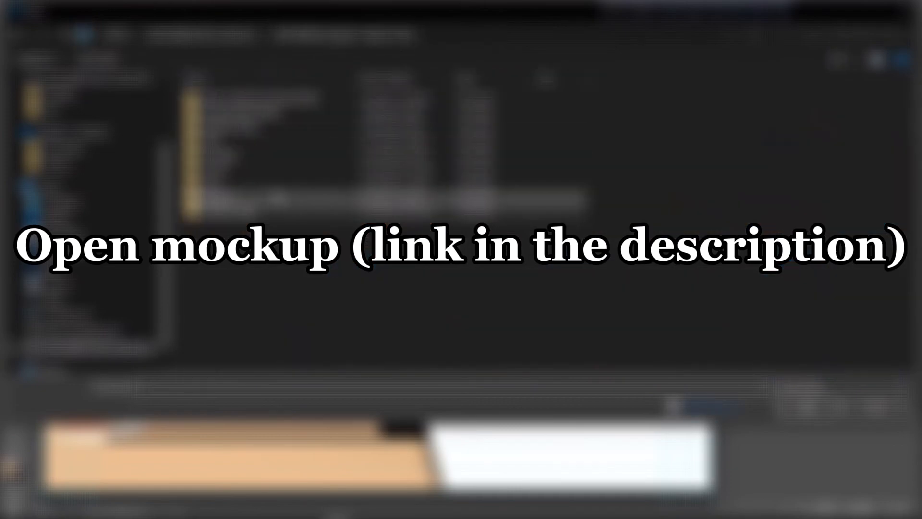
Open 48.psd from the mockup subfolder and briefly toggle the card stack layer to identify it
{"action": "double_click", "coordinate": [277, 197]}
{"action": "double_click", "coordinate": [288, 115]}
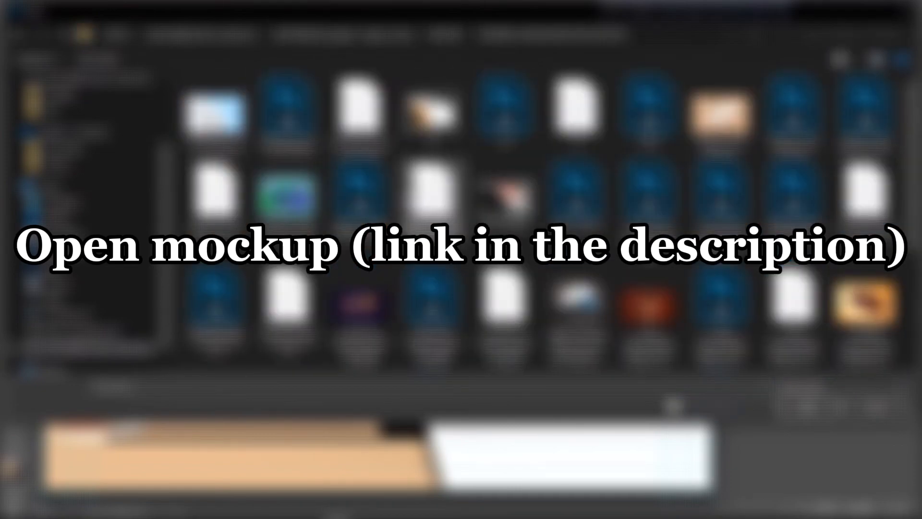
{"action": "scroll", "coordinate": [504, 216], "scroll_direction": "down", "scroll_amount": 3}
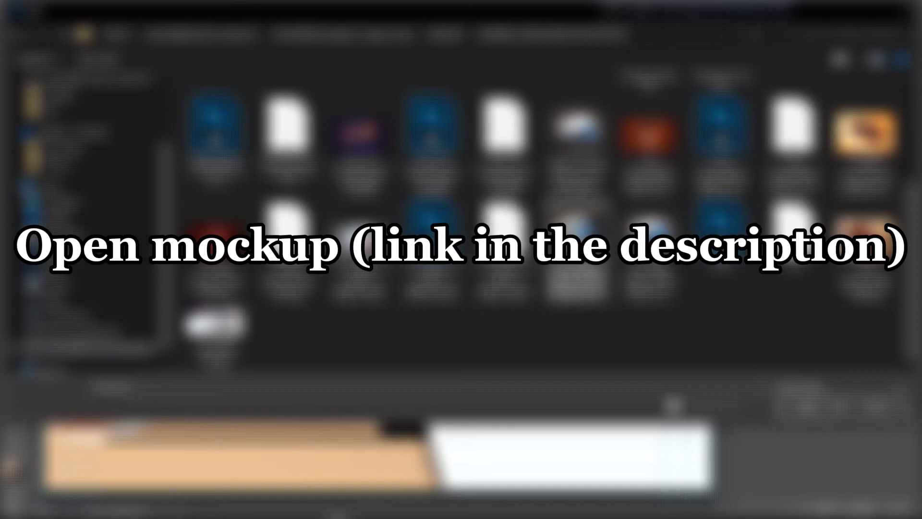
{"action": "scroll", "coordinate": [543, 216], "scroll_direction": "up", "scroll_amount": 3}
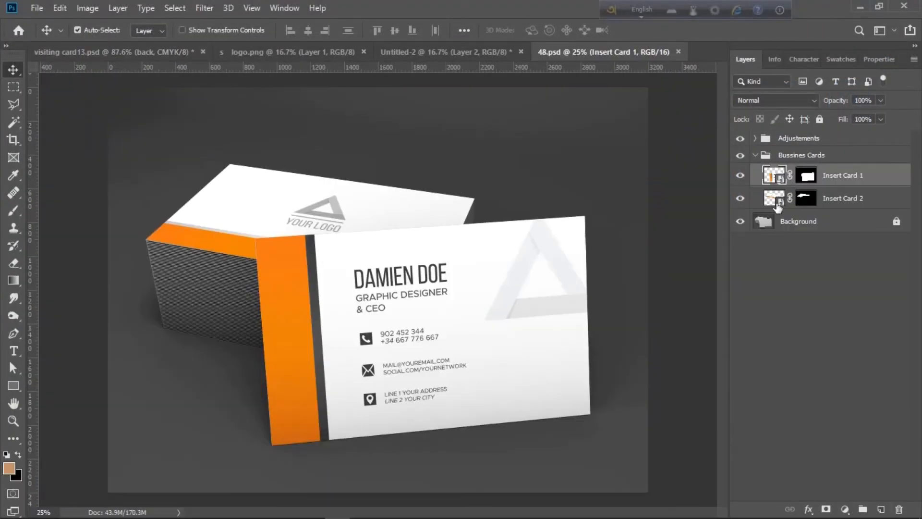
{"action": "left_click", "coordinate": [740, 198]}
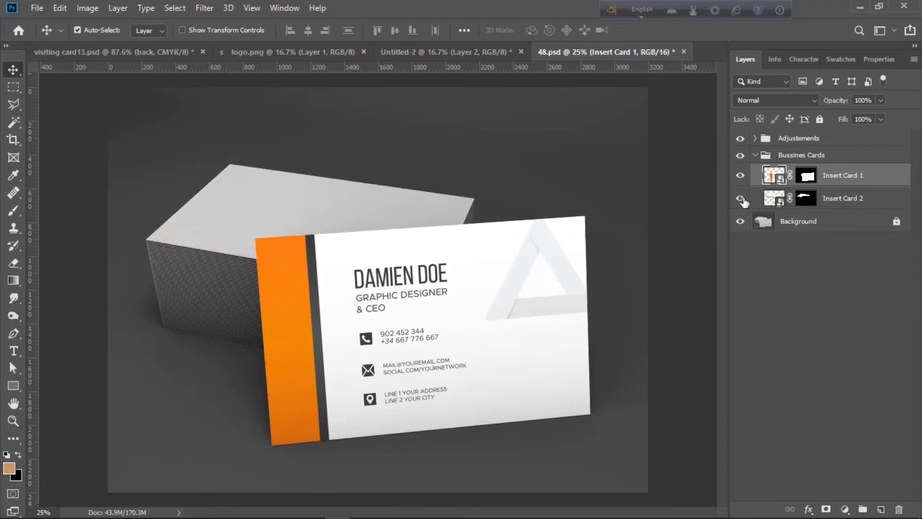
{"action": "left_click", "coordinate": [741, 198]}
In Insert Card 2's design, hide the sample artwork and place the tan front-side card image
{"action": "double_click", "coordinate": [781, 202]}
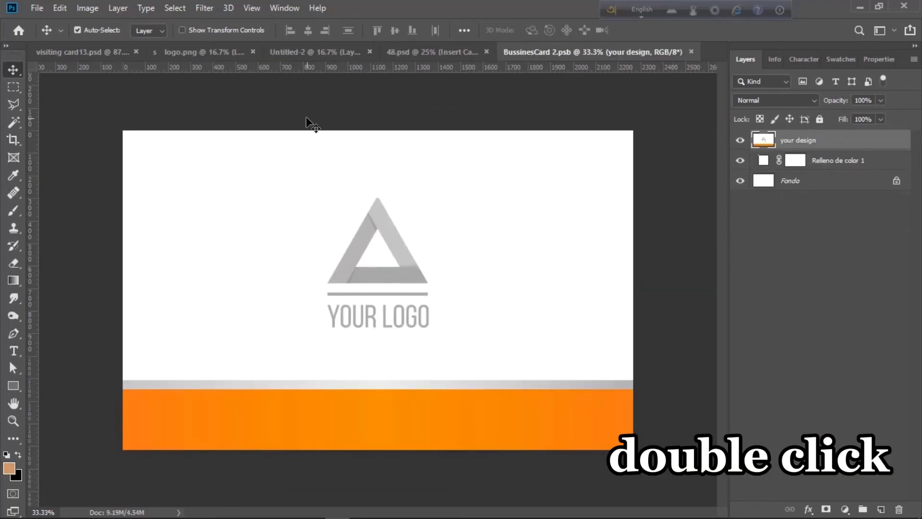
{"action": "left_click", "coordinate": [740, 139]}
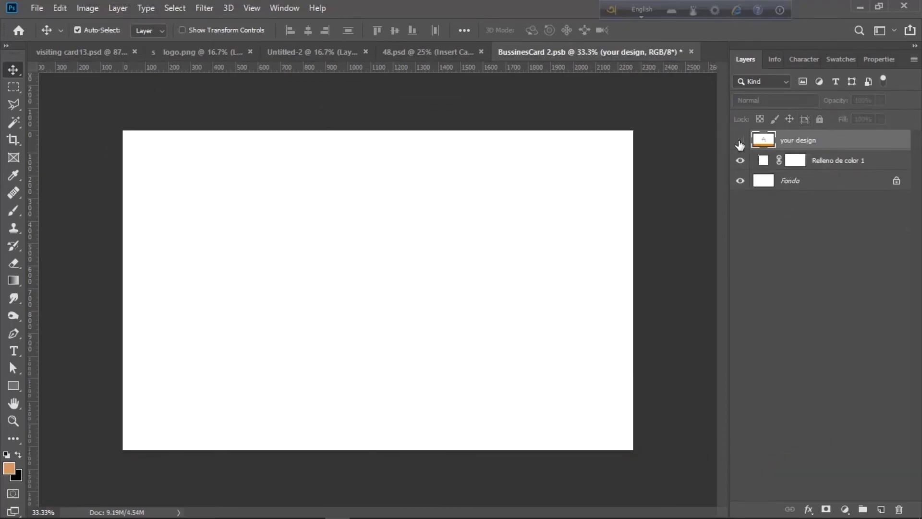
{"action": "left_click", "coordinate": [38, 9]}
{"action": "left_click", "coordinate": [149, 267]}
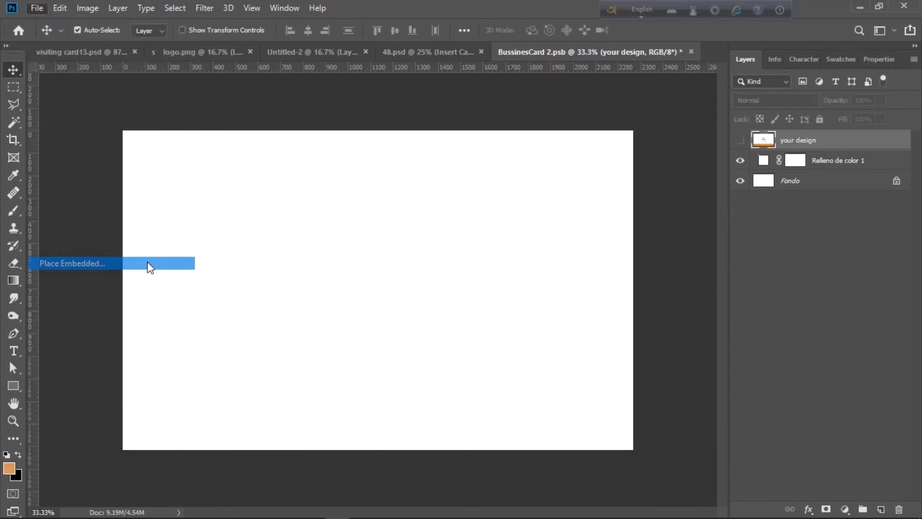
{"action": "scroll", "coordinate": [502, 216], "scroll_direction": "down", "scroll_amount": 5}
{"action": "left_click", "coordinate": [504, 221]}
{"action": "key", "text": "BackSpace"}
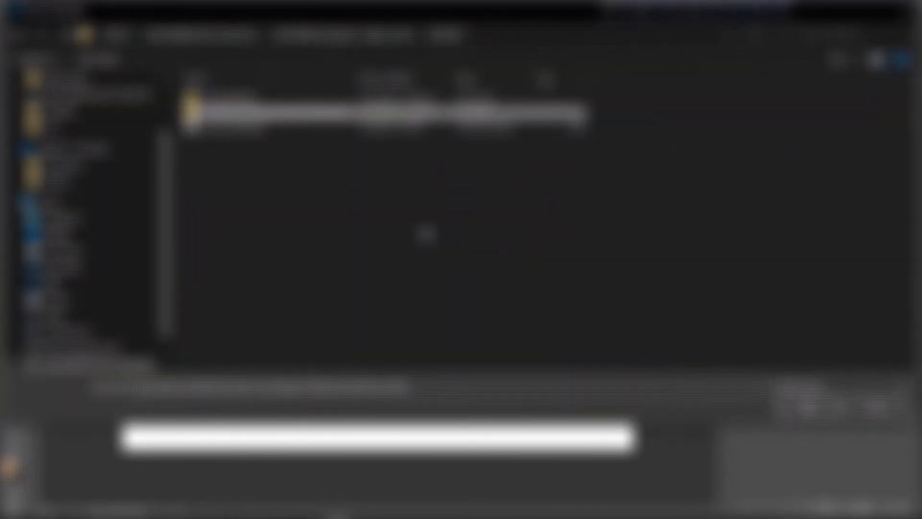
{"action": "key", "text": "BackSpace"}
{"action": "double_click", "coordinate": [363, 212]}
{"action": "scroll", "coordinate": [552, 235], "scroll_direction": "down", "scroll_amount": 4}
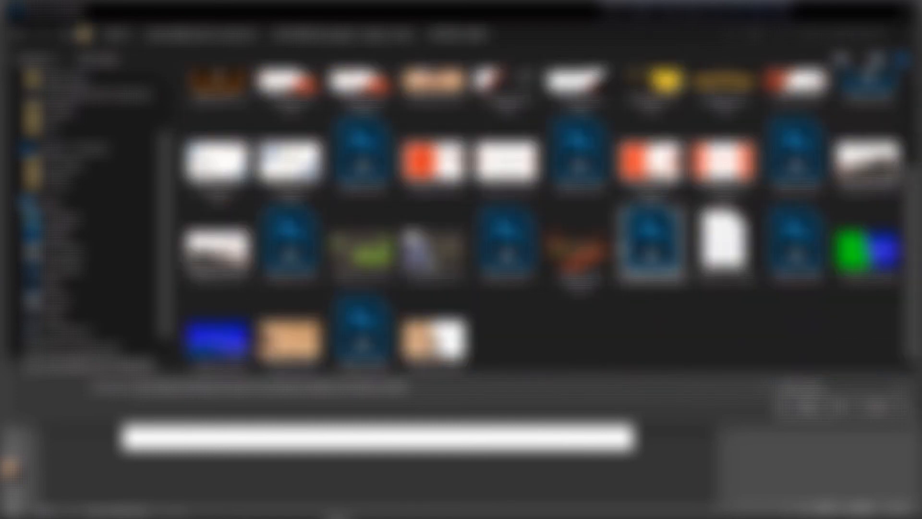
{"action": "double_click", "coordinate": [288, 338]}
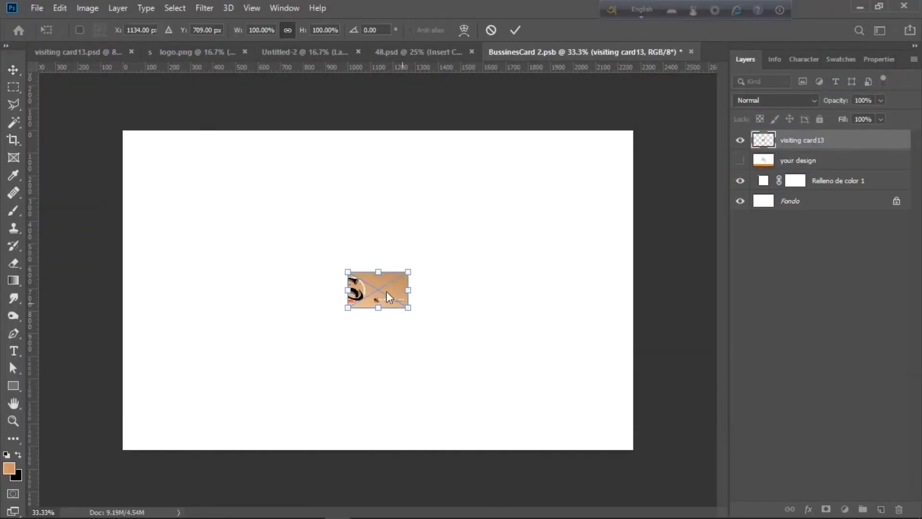
Scale the placed front image to fill the canvas and save it into the mockup
{"action": "left_click_drag", "start_coordinate": [408, 308], "coordinate": [690, 442]}
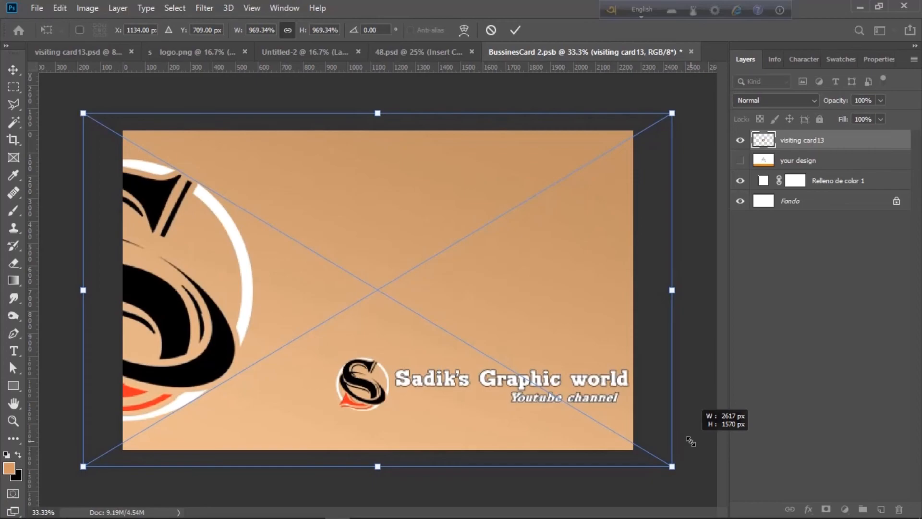
{"action": "key", "text": "Return"}
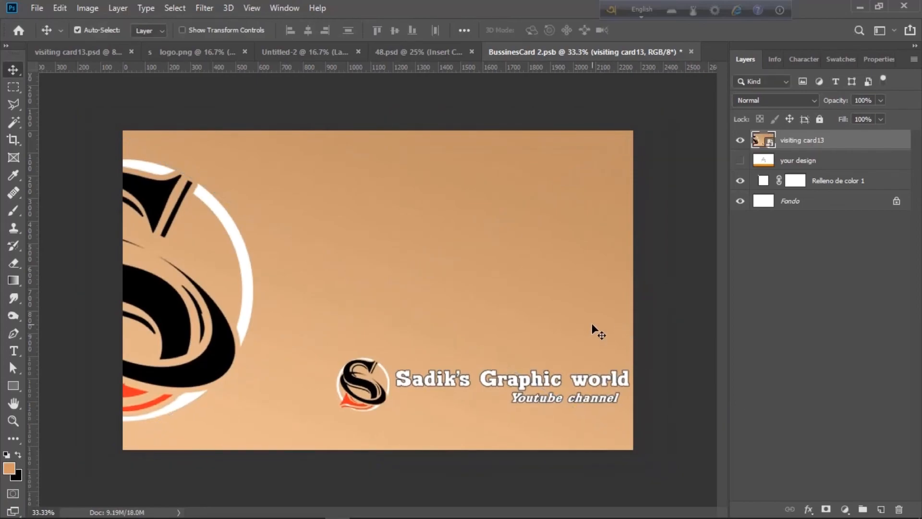
{"action": "key", "text": "ctrl+s"}
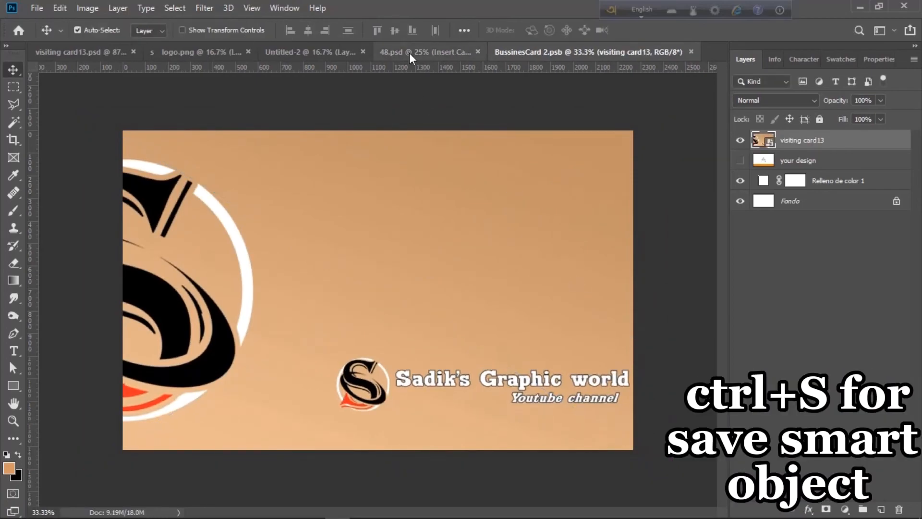
{"action": "left_click", "coordinate": [409, 53]}
{"action": "left_click", "coordinate": [447, 316]}
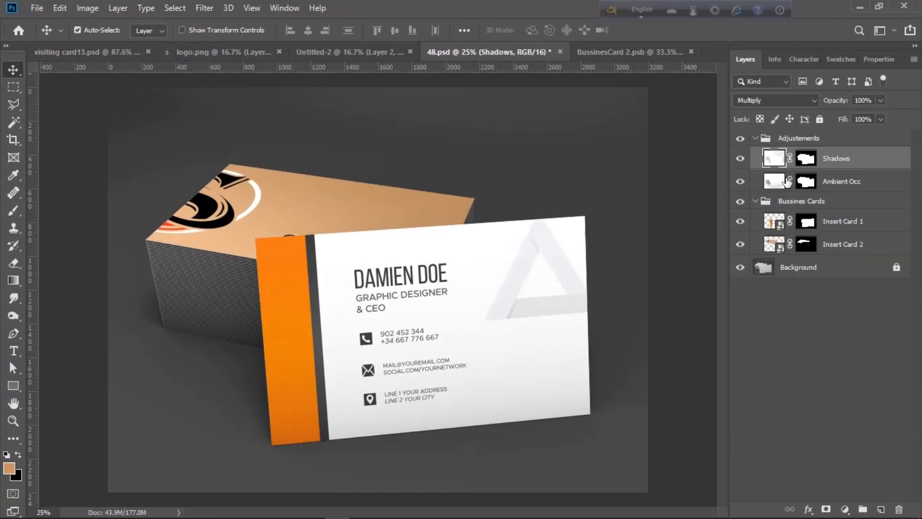
{"action": "left_click", "coordinate": [783, 224]}
Replace Insert Card 1's sample design with the tan-and-white back-side image, scaled to fill, and save
{"action": "double_click", "coordinate": [778, 223]}
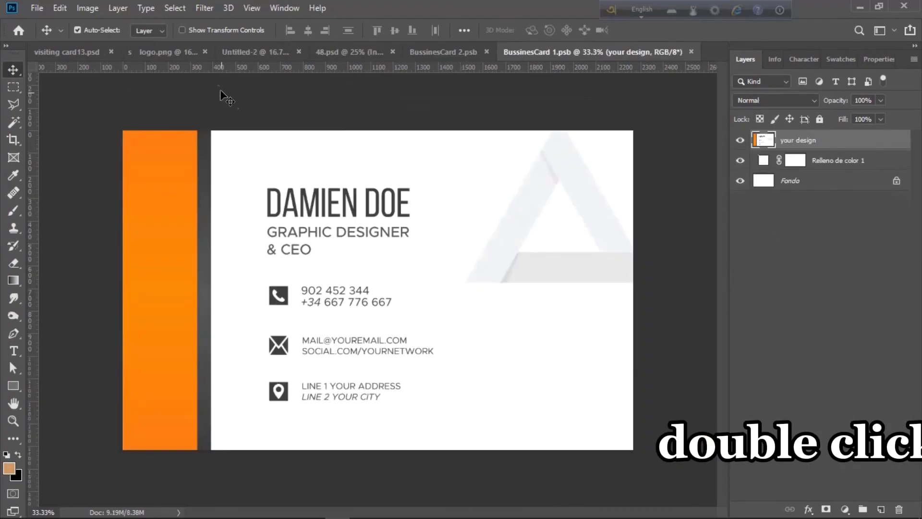
{"action": "left_click", "coordinate": [740, 140]}
{"action": "left_click", "coordinate": [37, 8]}
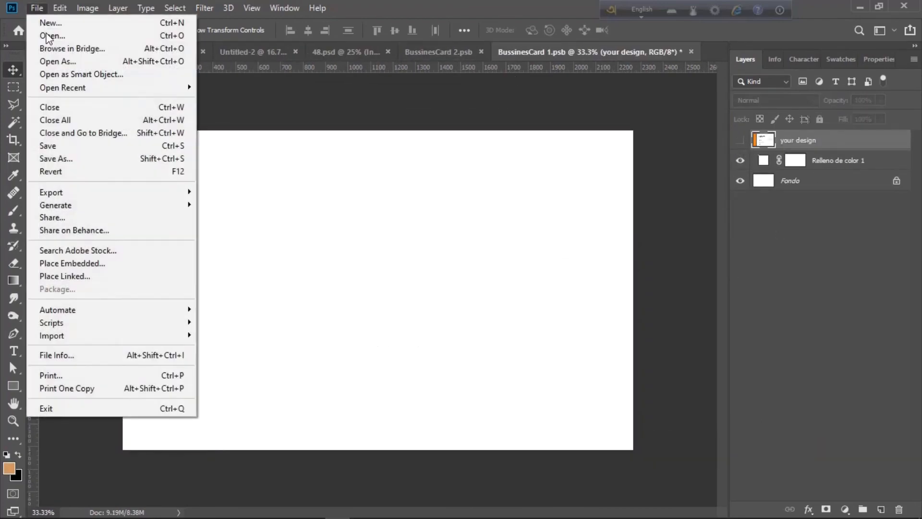
{"action": "left_click", "coordinate": [177, 264]}
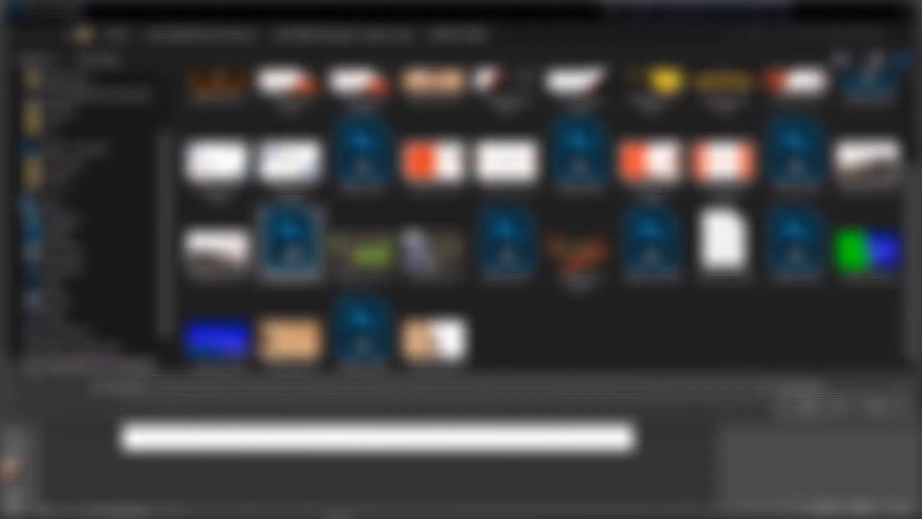
{"action": "double_click", "coordinate": [419, 337]}
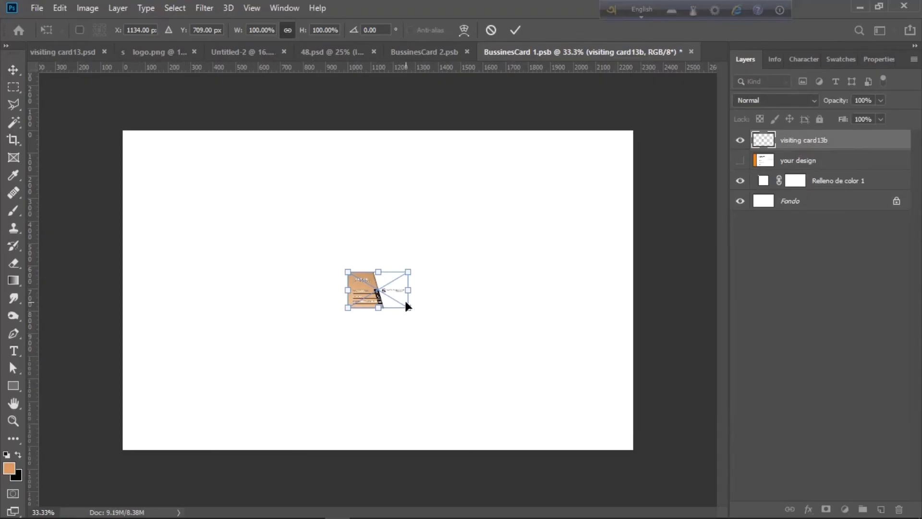
{"action": "left_click_drag", "start_coordinate": [408, 308], "coordinate": [762, 309]}
{"action": "key", "text": "Return"}
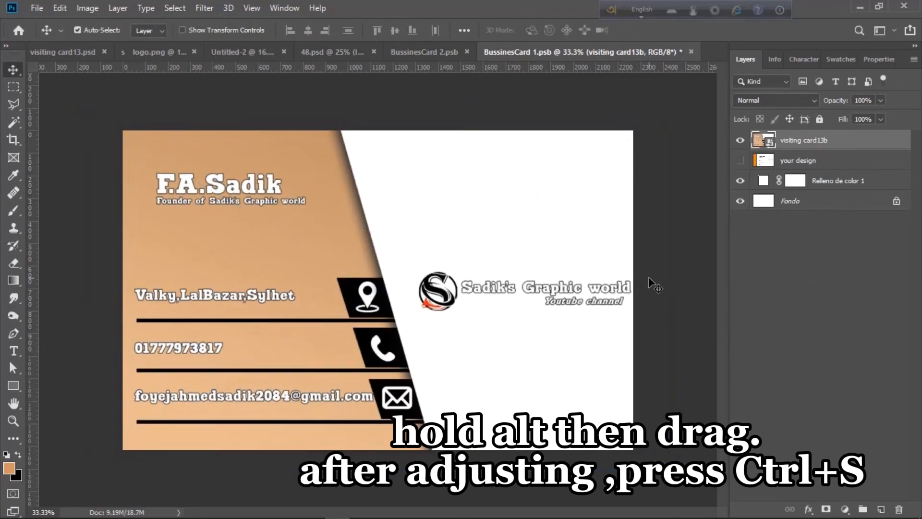
{"action": "key", "text": "ctrl+s"}
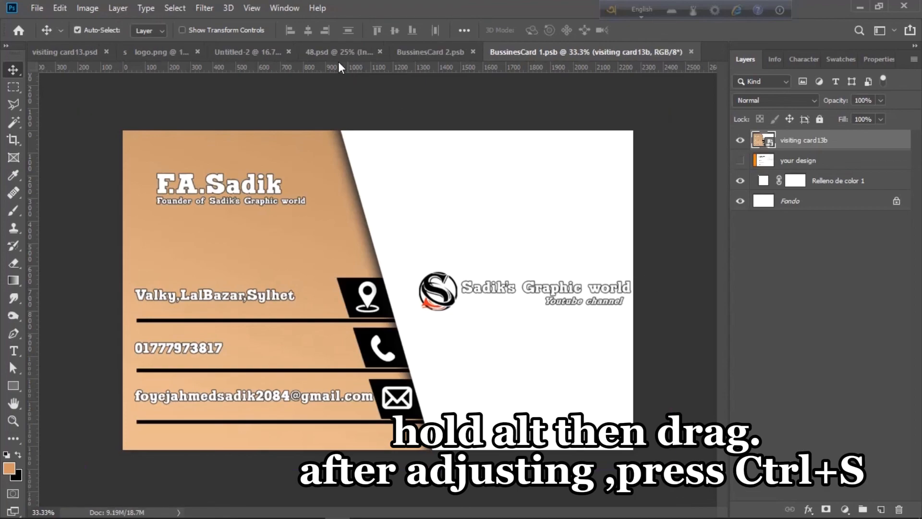
{"action": "left_click", "coordinate": [367, 50]}
{"action": "scroll", "coordinate": [414, 292], "scroll_direction": "up", "scroll_amount": 1}
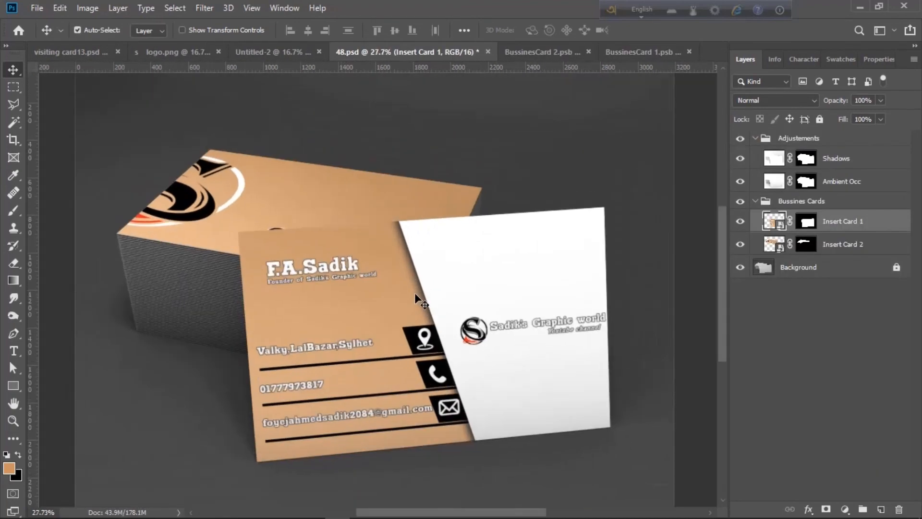